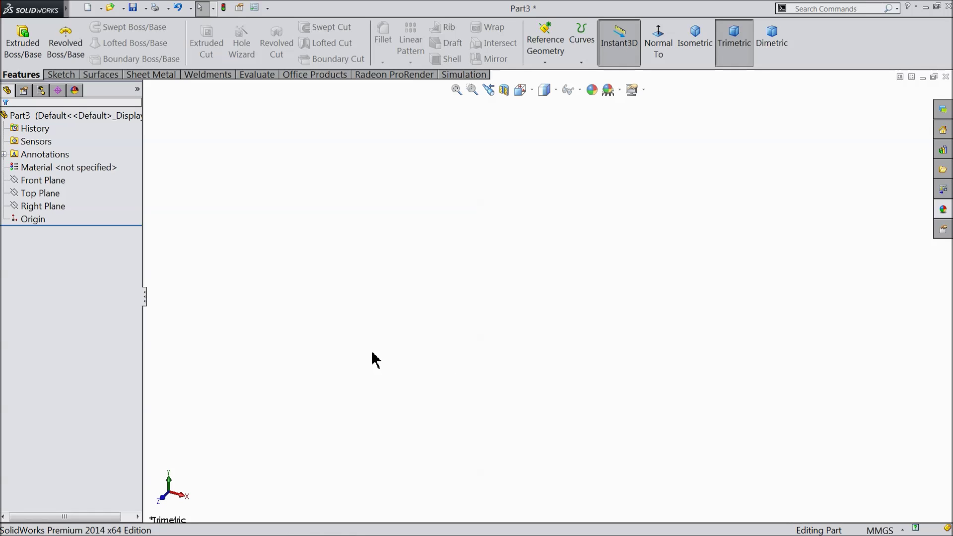
Start a new sketch on the Right Plane.
{"action": "left_click", "coordinate": [13, 208]}
{"action": "left_click", "coordinate": [22, 189]}
{"action": "left_click", "coordinate": [62, 76]}
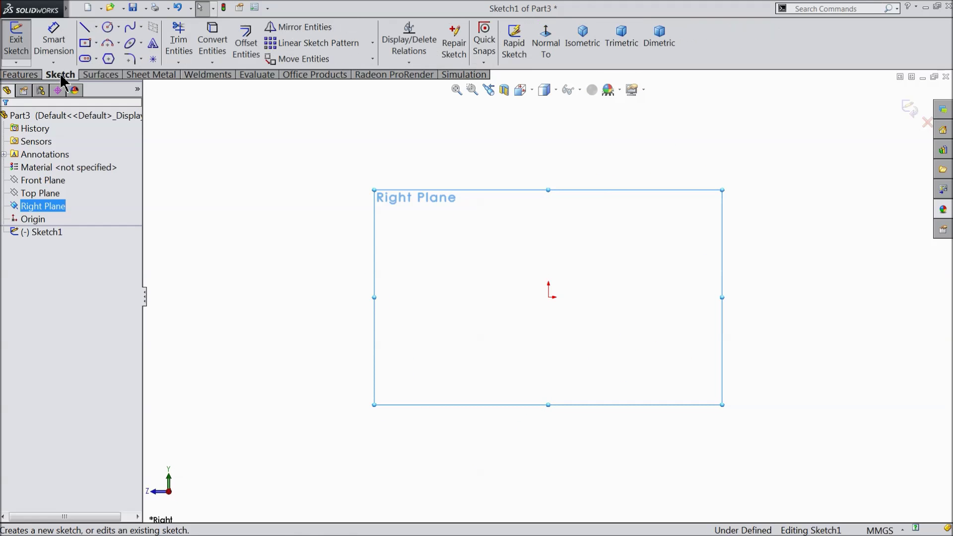
{"action": "left_click", "coordinate": [86, 28]}
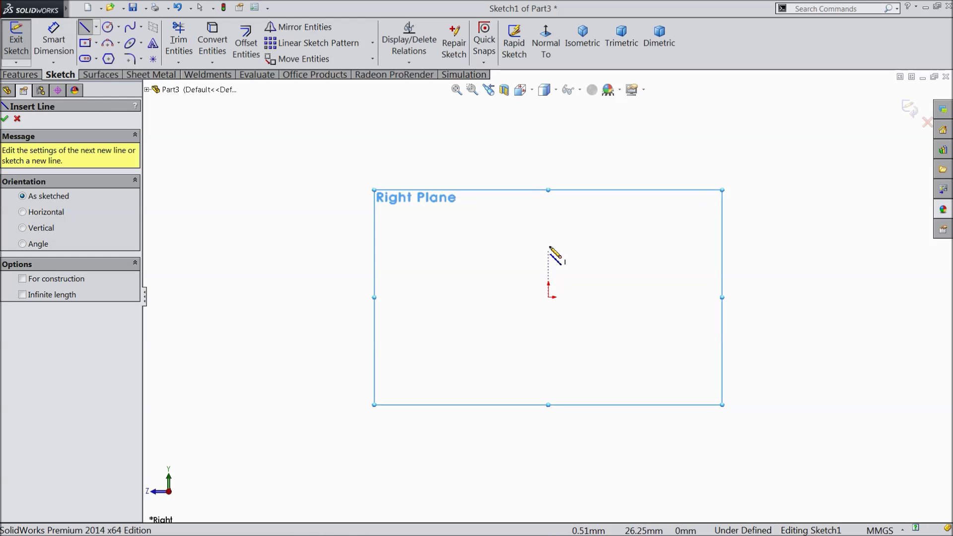
{"action": "left_click_drag", "start_coordinate": [549, 243], "coordinate": [548, 297]}
{"action": "left_click", "coordinate": [548, 297]}
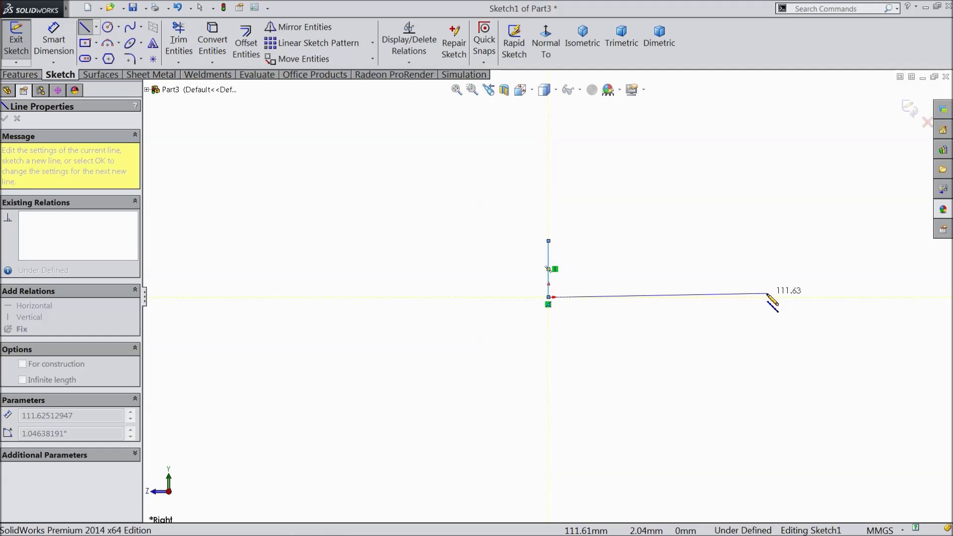
{"action": "key", "text": "Escape"}
{"action": "left_click", "coordinate": [549, 274]}
{"action": "key", "text": "Escape"}
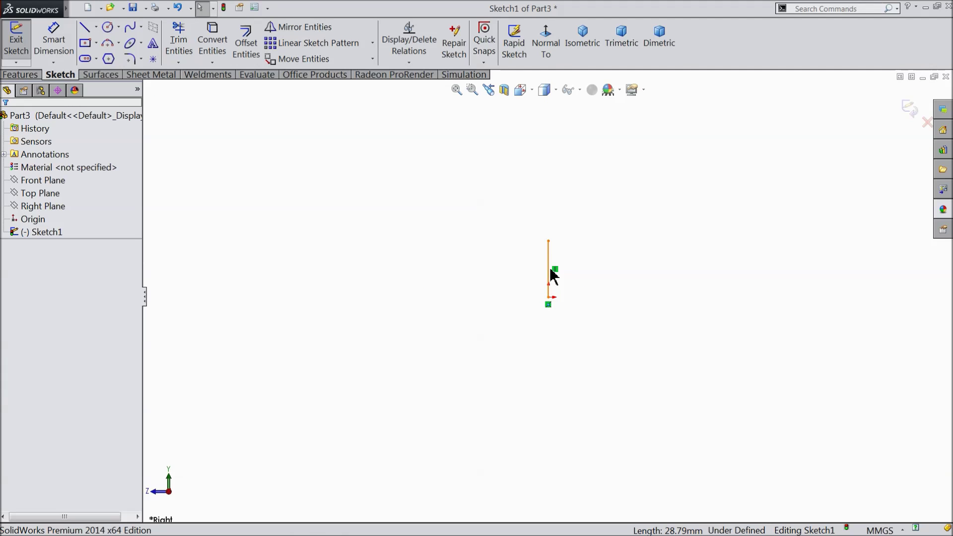
{"action": "left_click", "coordinate": [549, 273]}
{"action": "key", "text": "Delete"}
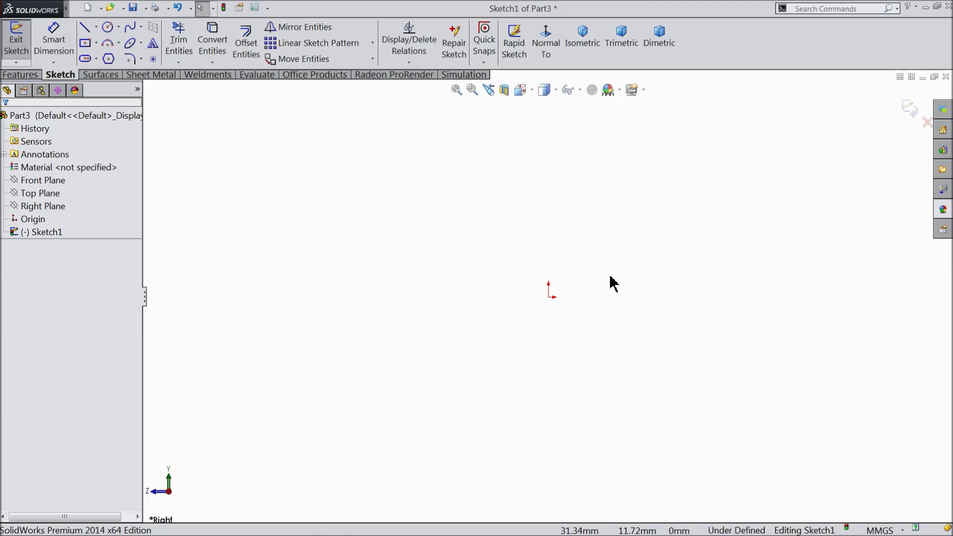
Sketch a closed profile from the origin: vertical edge downward, base line about 130 mm long, short end edge, step, slope and upper line.
{"action": "left_click", "coordinate": [84, 28]}
{"action": "left_click", "coordinate": [548, 297]}
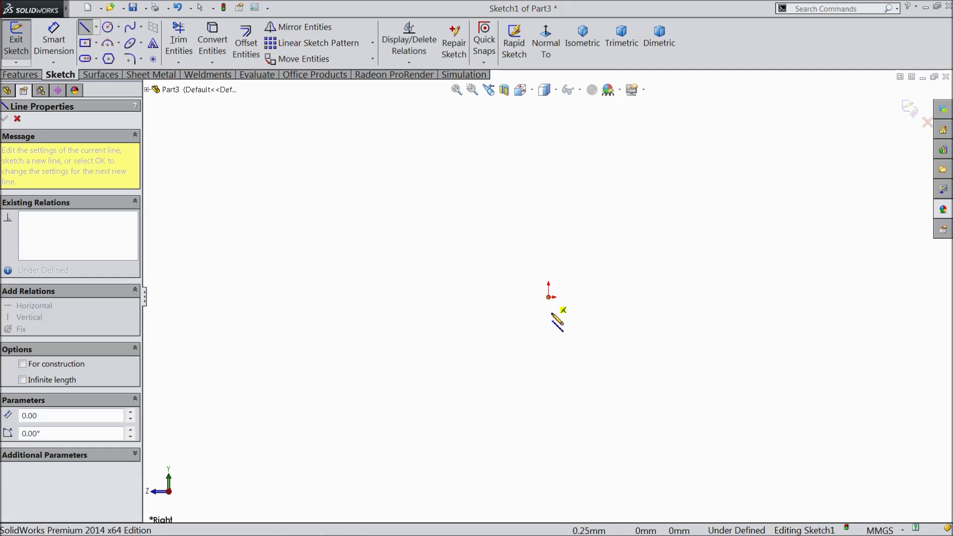
{"action": "left_click", "coordinate": [548, 350]}
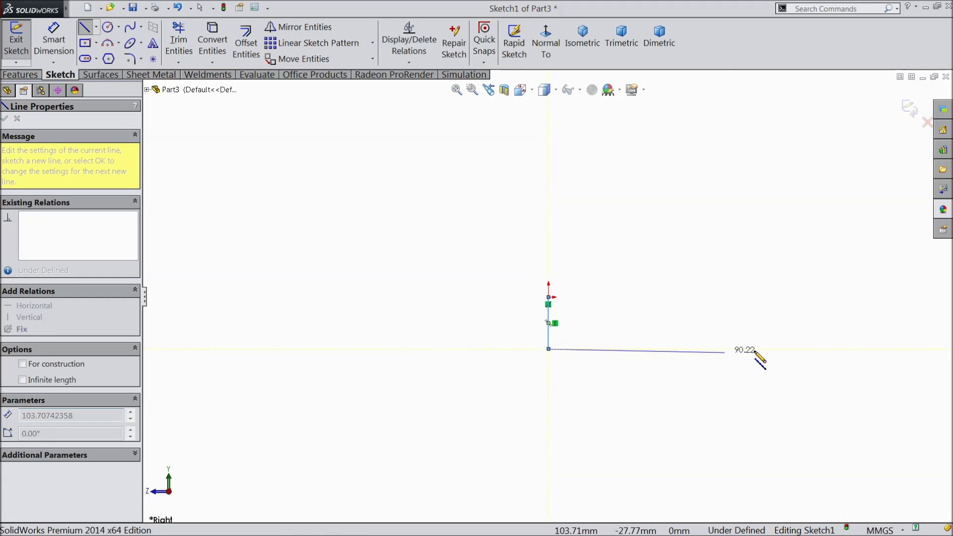
{"action": "left_click", "coordinate": [803, 349]}
{"action": "left_click", "coordinate": [803, 331]}
{"action": "left_click", "coordinate": [731, 332]}
{"action": "left_click", "coordinate": [686, 297]}
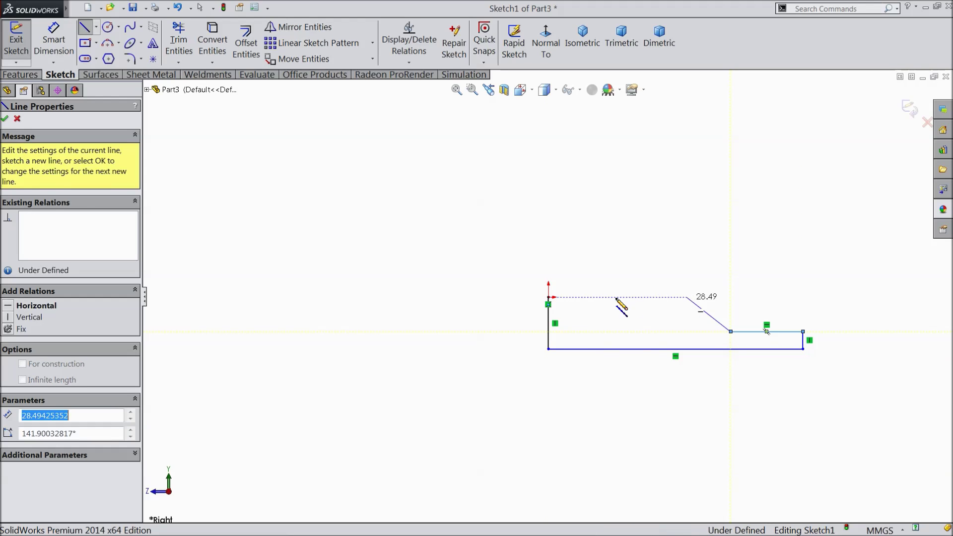
{"action": "left_click", "coordinate": [548, 297]}
{"action": "right_click", "coordinate": [451, 270]}
{"action": "left_click", "coordinate": [474, 140]}
Dimension the profile's long base line to 75 mm.
{"action": "scroll", "coordinate": [773, 350], "scroll_direction": "down", "scroll_amount": 2}
{"action": "scroll", "coordinate": [696, 343], "scroll_direction": "down", "scroll_amount": 3}
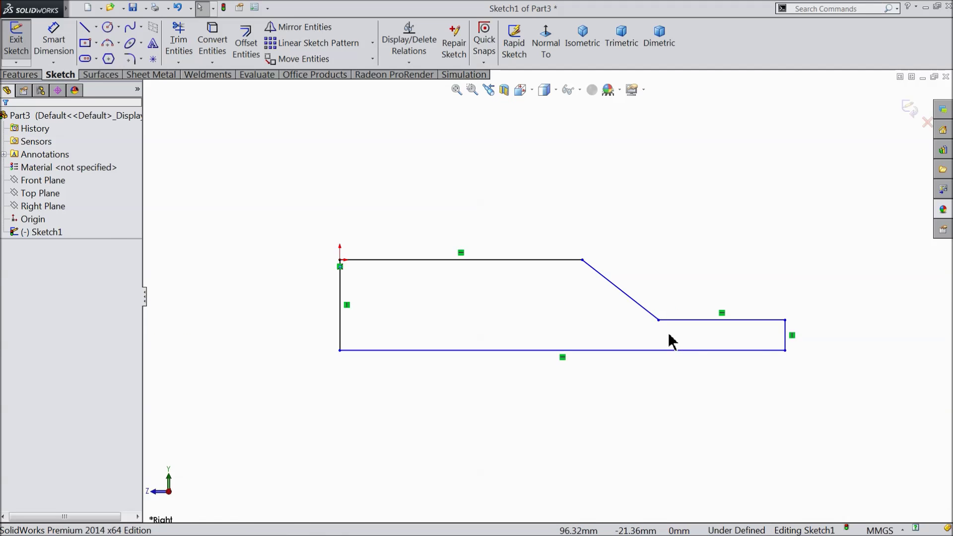
{"action": "left_click", "coordinate": [59, 46]}
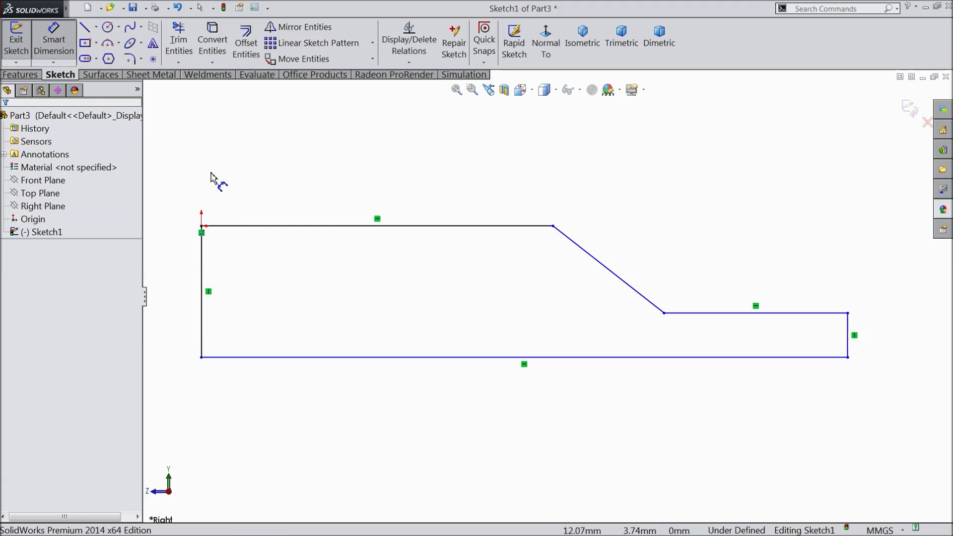
{"action": "left_click", "coordinate": [426, 366]}
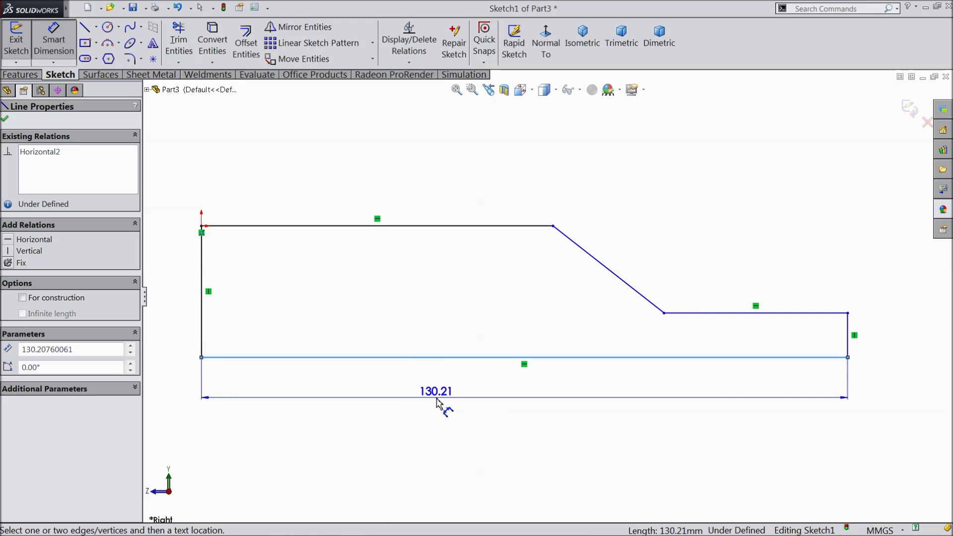
{"action": "left_click", "coordinate": [430, 397]}
{"action": "type", "text": "75"}
{"action": "left_click", "coordinate": [383, 386]}
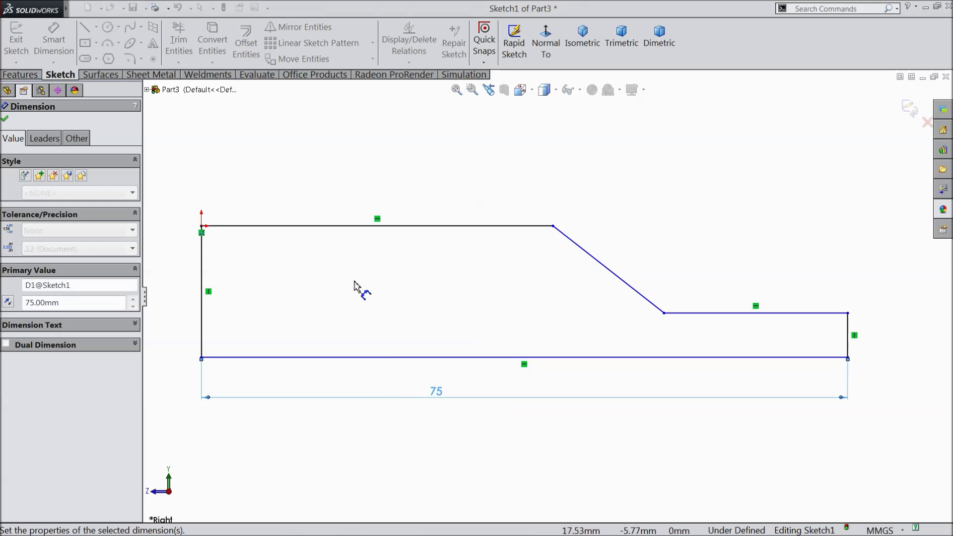
Dimension the vertical edge at the origin to 7.5 mm.
{"action": "left_click", "coordinate": [203, 280]}
{"action": "left_click", "coordinate": [184, 279]}
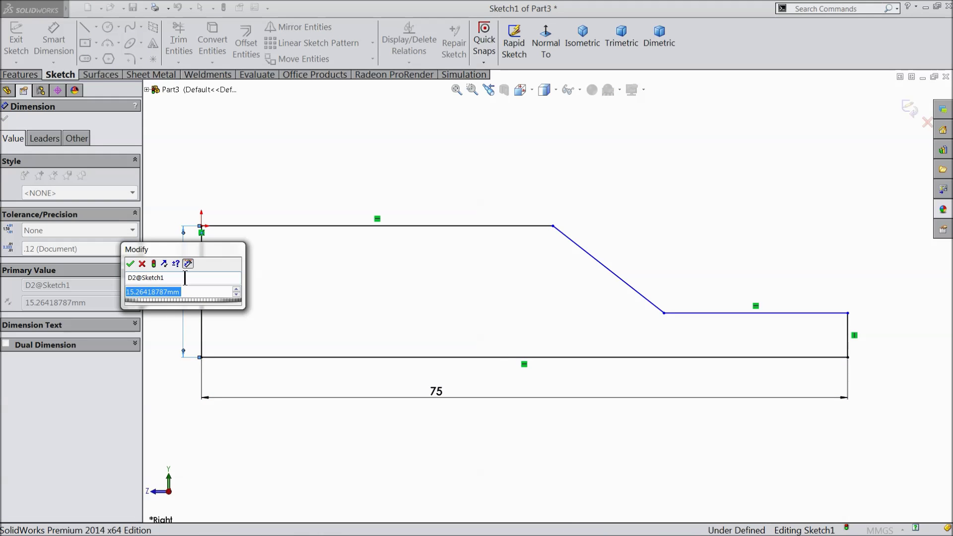
{"action": "type", "text": "73"}
{"action": "key", "text": "BackSpace"}
{"action": "type", "text": ".5"}
{"action": "key", "text": "Return"}
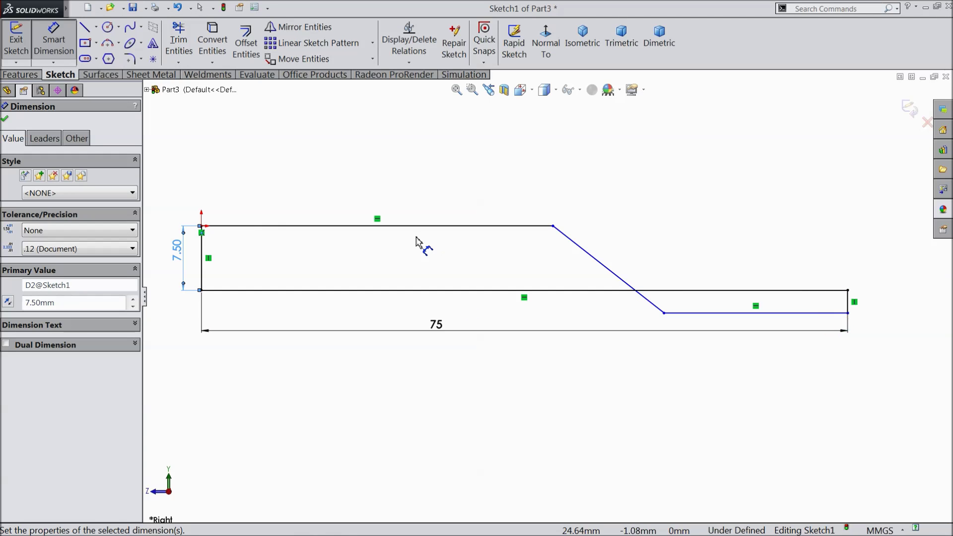
Dimension the upper horizontal line starting at the origin to 40 mm.
{"action": "left_click", "coordinate": [394, 227]}
{"action": "left_click", "coordinate": [388, 191]}
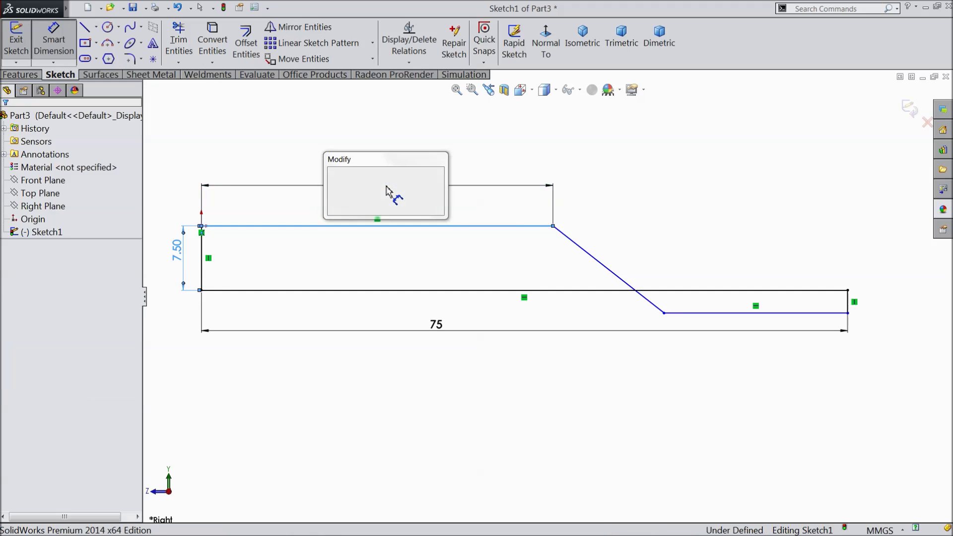
{"action": "type", "text": "40"}
{"action": "left_click", "coordinate": [333, 173]}
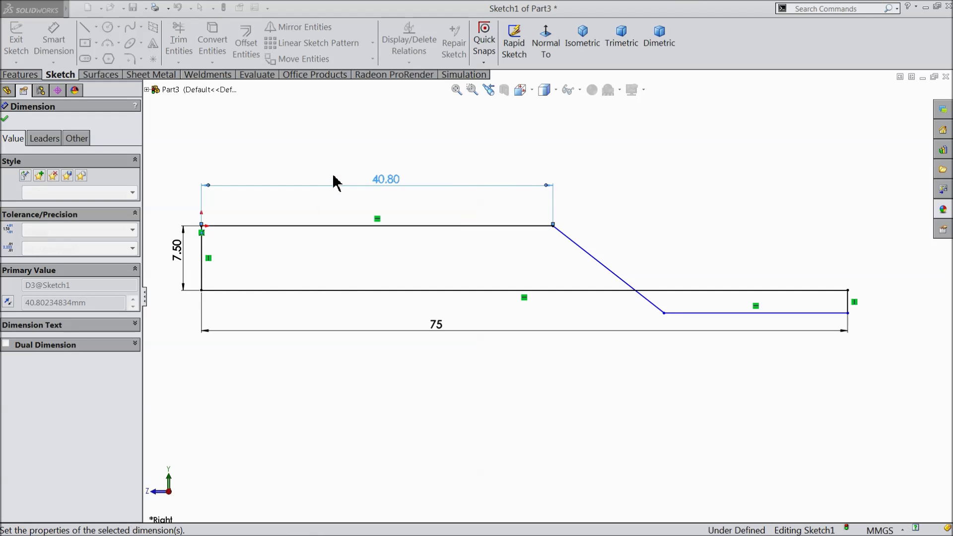
Move the short end edge's free corner above the base line and dimension that edge to 4 mm.
{"action": "left_click", "coordinate": [53, 42]}
{"action": "left_click_drag", "start_coordinate": [848, 313], "coordinate": [849, 269]}
{"action": "left_click", "coordinate": [54, 42]}
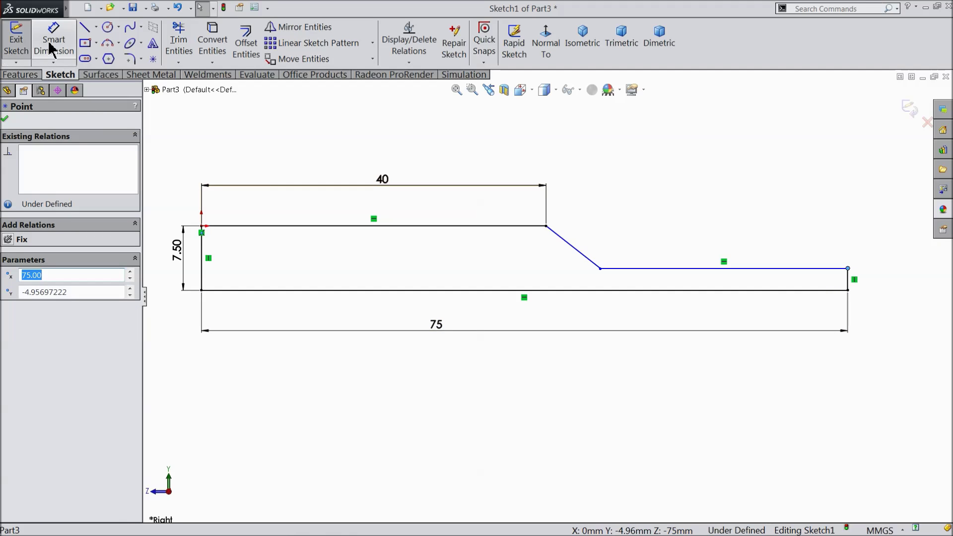
{"action": "left_click", "coordinate": [849, 283]}
{"action": "left_click", "coordinate": [880, 280]}
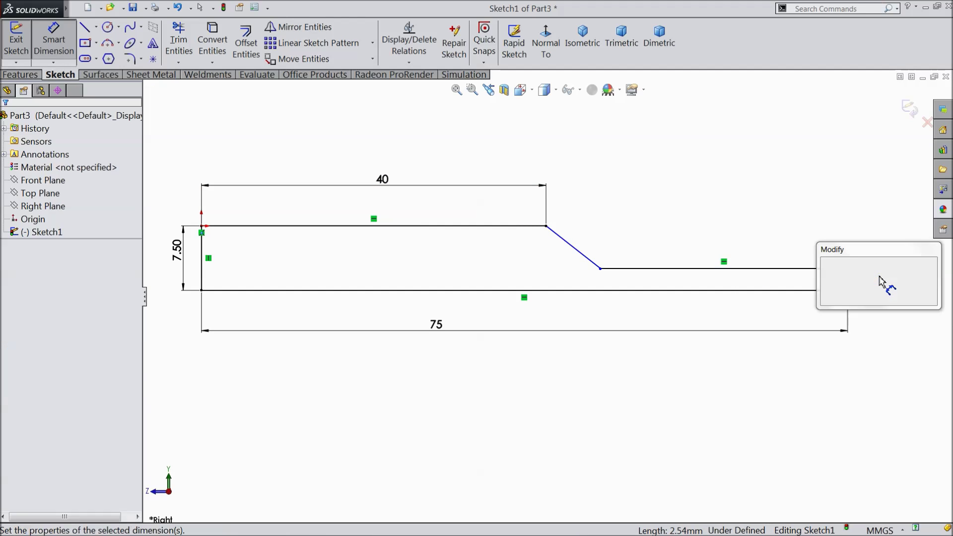
{"action": "type", "text": "4"}
{"action": "left_click", "coordinate": [826, 265]}
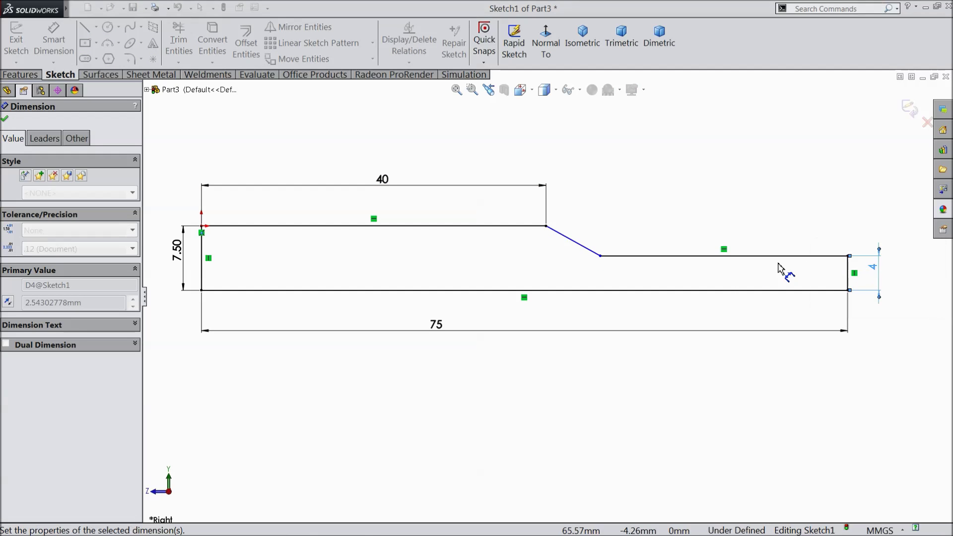
Dimension the sloped line's horizontal extent to 12 mm.
{"action": "left_click", "coordinate": [585, 252]}
{"action": "left_click", "coordinate": [571, 157]}
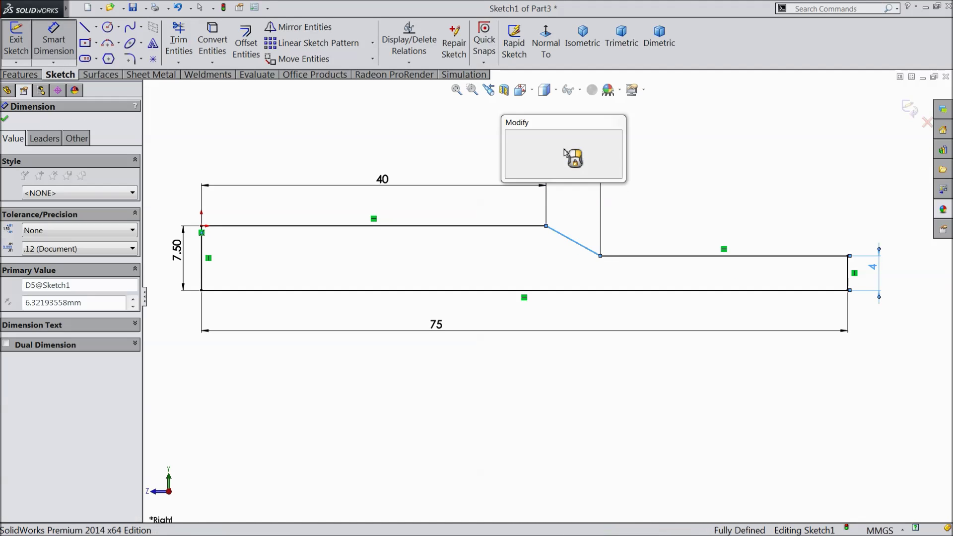
{"action": "type", "text": "12"}
{"action": "left_click", "coordinate": [512, 138]}
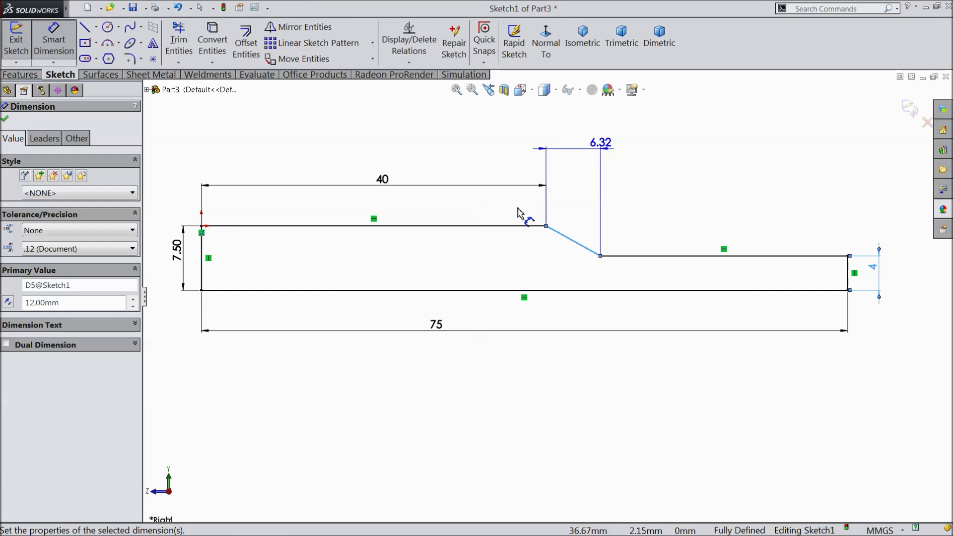
{"action": "left_click", "coordinate": [6, 120]}
Revolve the profile 360 degrees around its 75 mm base line.
{"action": "left_click", "coordinate": [21, 74]}
{"action": "left_click", "coordinate": [65, 45]}
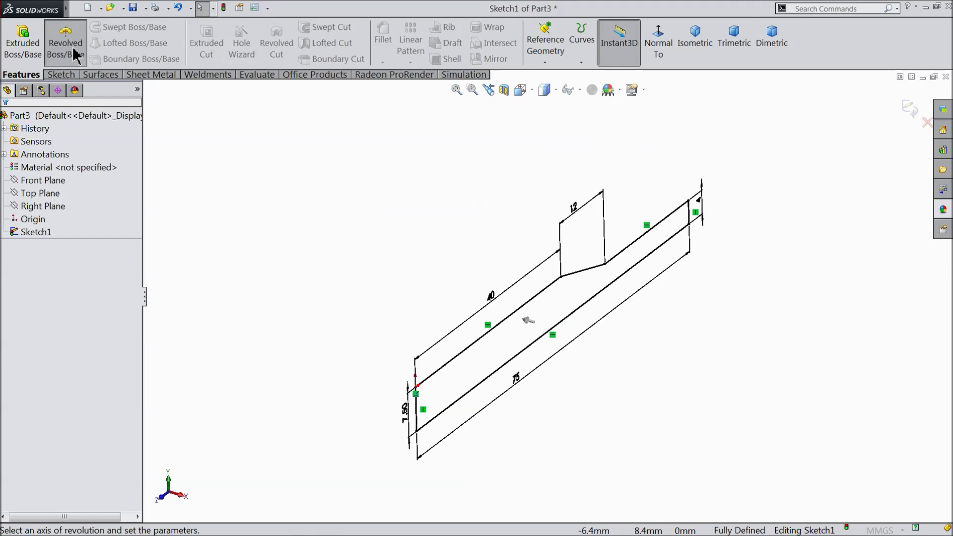
{"action": "left_click", "coordinate": [555, 329]}
{"action": "scroll", "coordinate": [576, 399], "scroll_direction": "down", "scroll_amount": 2}
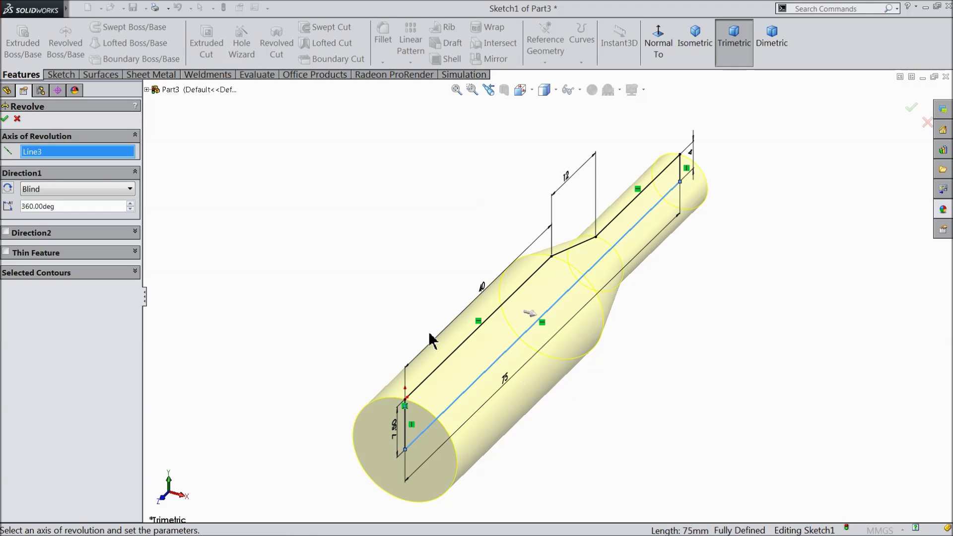
{"action": "left_click", "coordinate": [6, 119]}
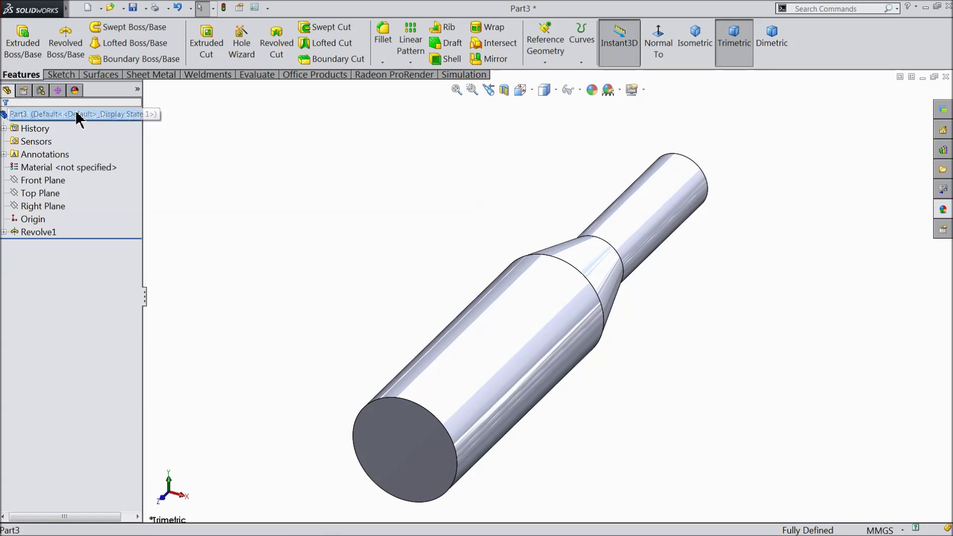
Apply the satin finish stainless steel appearance to the whole part.
{"action": "left_click", "coordinate": [943, 209]}
{"action": "left_click", "coordinate": [880, 152]}
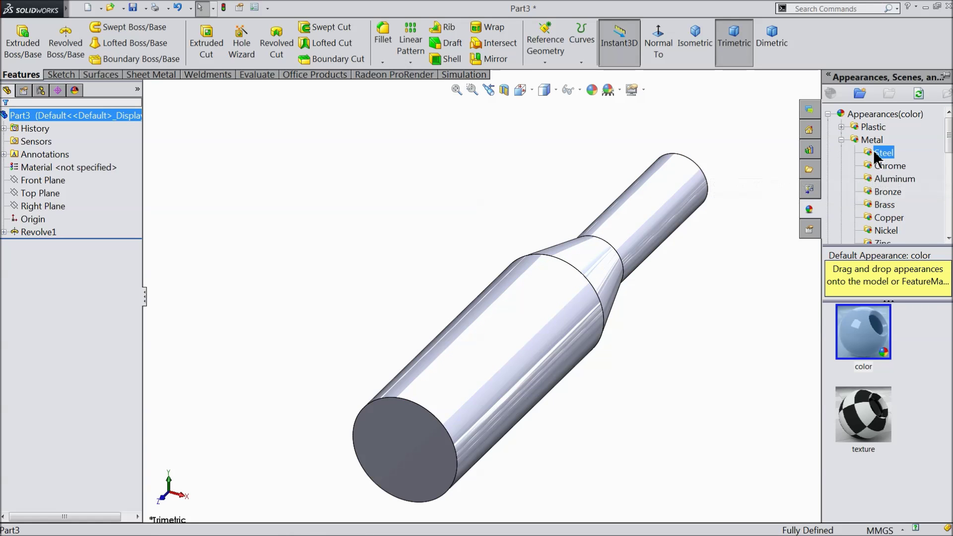
{"action": "scroll", "coordinate": [855, 347], "scroll_direction": "down", "scroll_amount": 2}
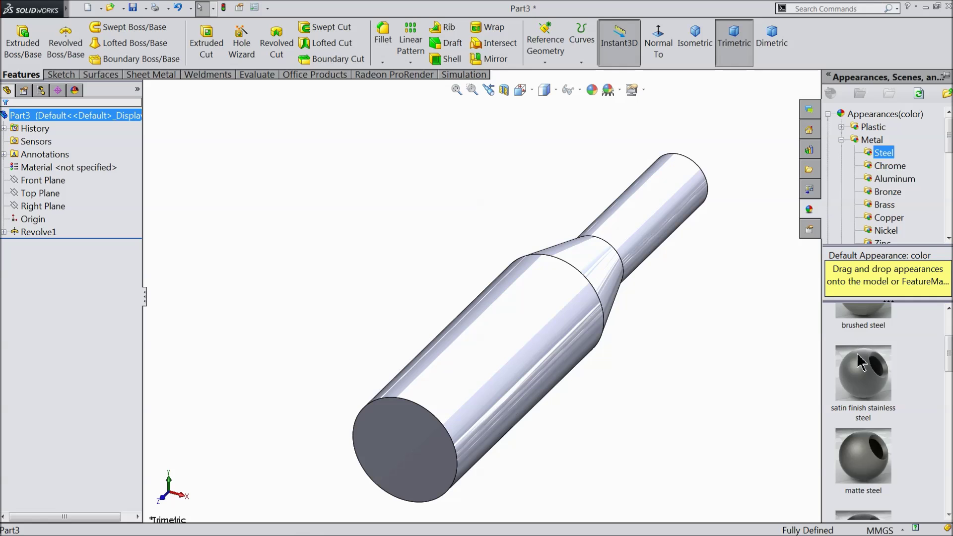
{"action": "double_click", "coordinate": [862, 385]}
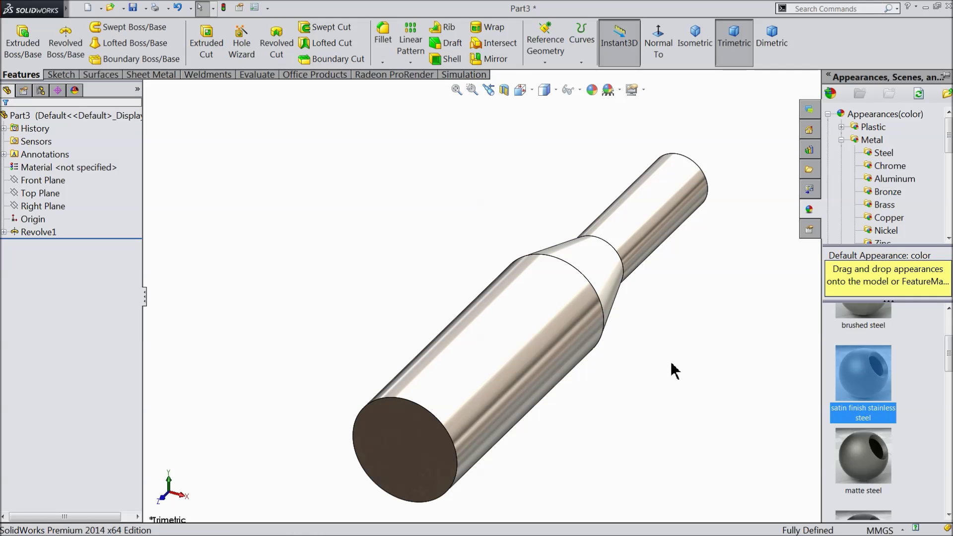
Chamfer the large flat end face by 2 mm at 45 degrees.
{"action": "middle_click_drag", "start_coordinate": [672, 365], "coordinate": [633, 329]}
{"action": "scroll", "coordinate": [626, 362], "scroll_direction": "down", "scroll_amount": 5}
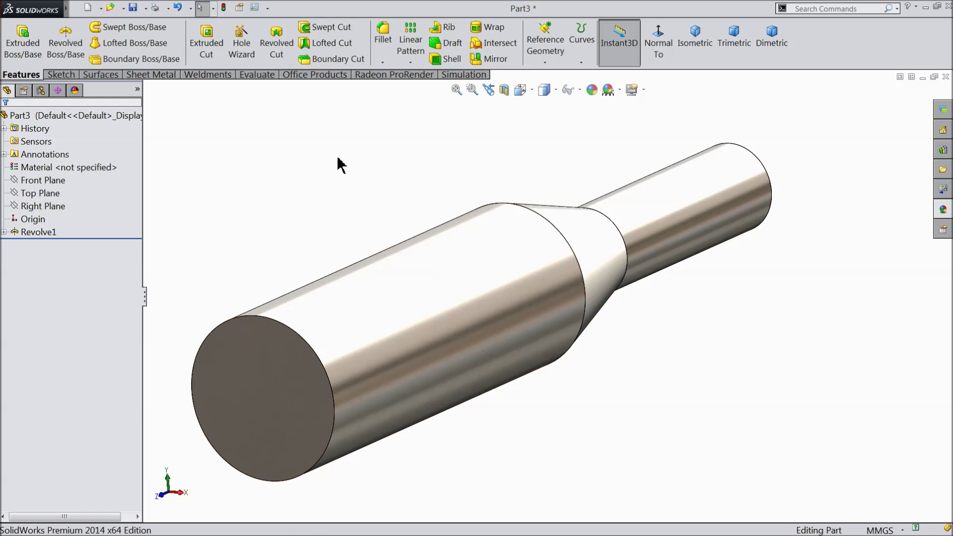
{"action": "left_click", "coordinate": [383, 63]}
{"action": "left_click", "coordinate": [388, 87]}
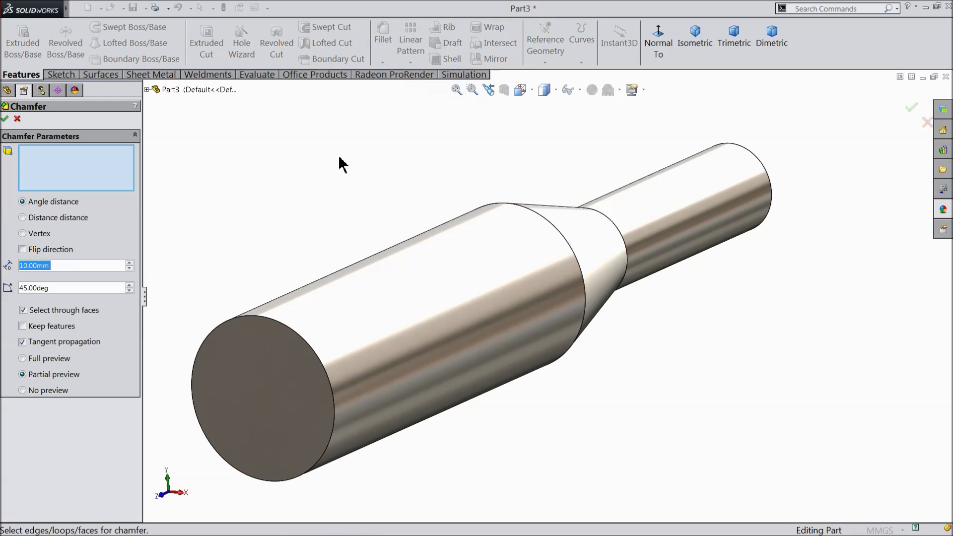
{"action": "type", "text": "2"}
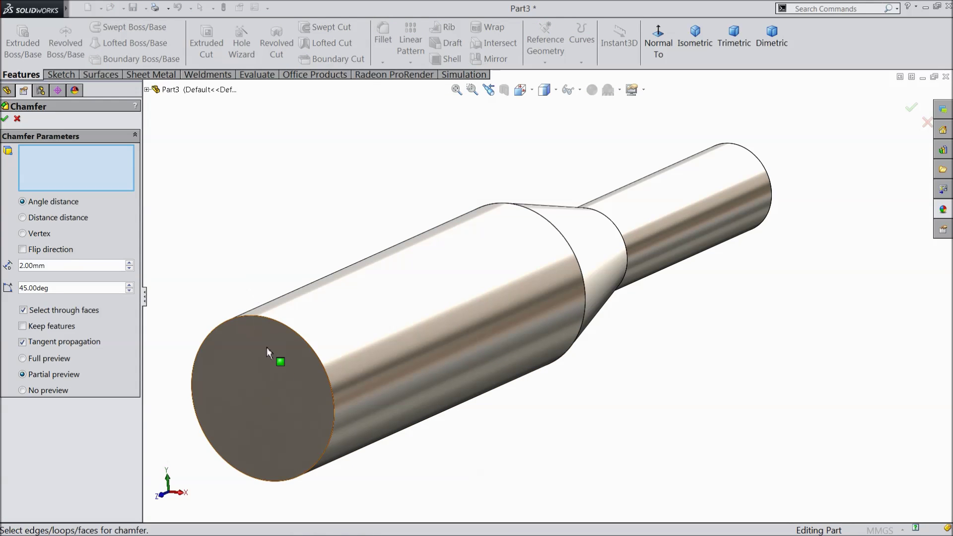
{"action": "left_click", "coordinate": [277, 379]}
{"action": "left_click", "coordinate": [5, 120]}
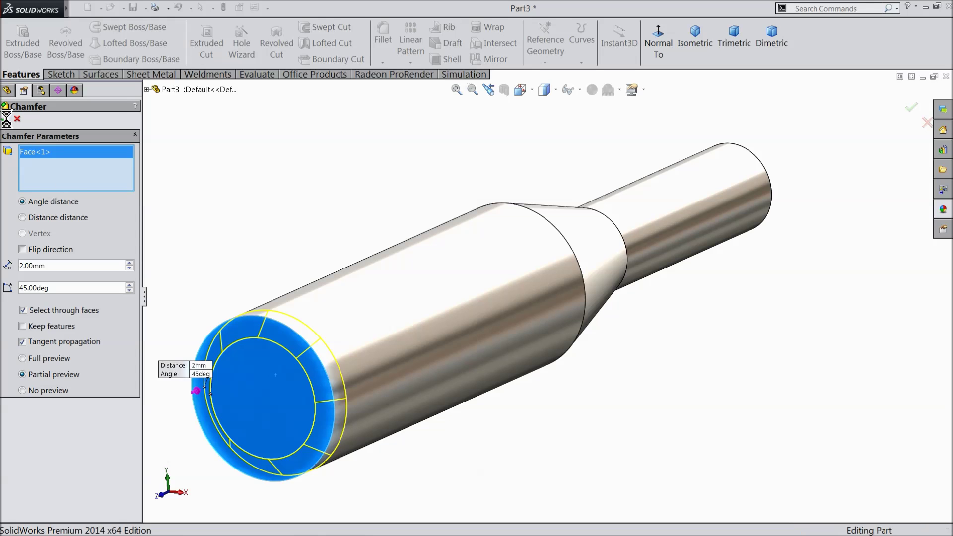
Start a new sketch on the flat circular face at the chamfered end.
{"action": "middle_click_drag", "start_coordinate": [276, 207], "coordinate": [272, 248]}
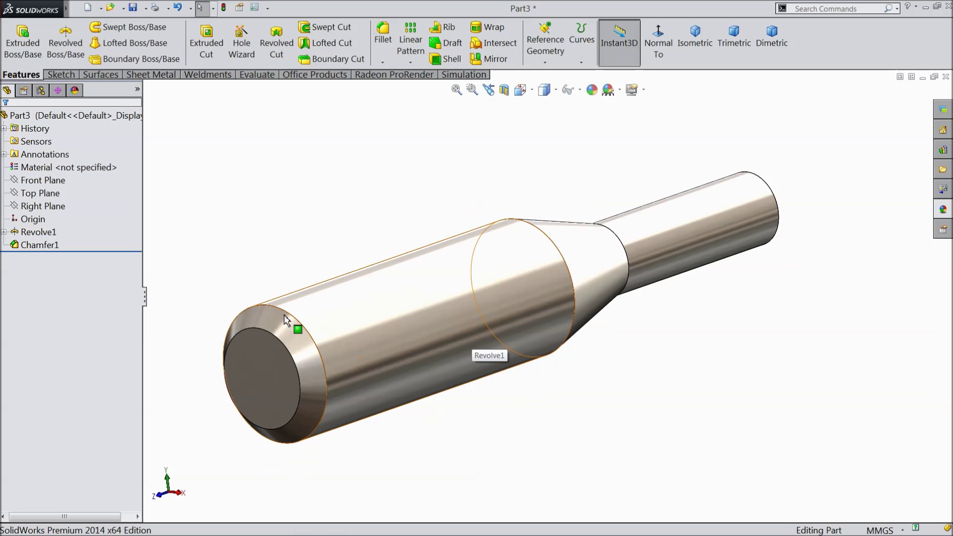
{"action": "middle_click_drag", "start_coordinate": [349, 281], "coordinate": [296, 328]}
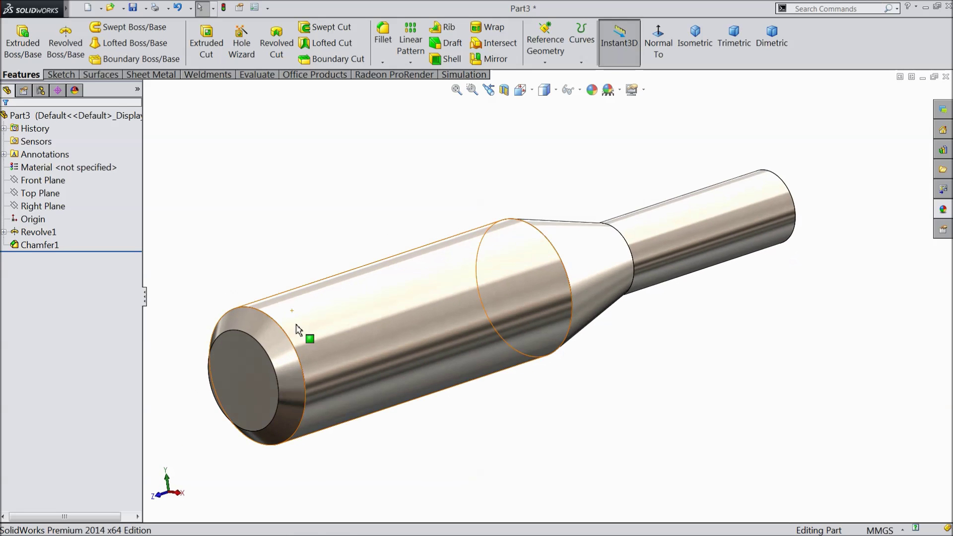
{"action": "left_click", "coordinate": [261, 369]}
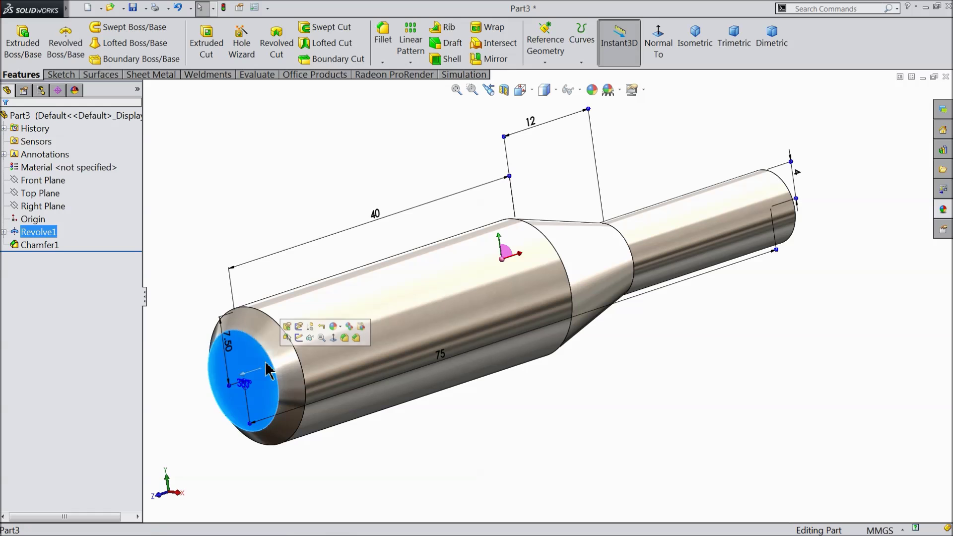
{"action": "left_click", "coordinate": [299, 337]}
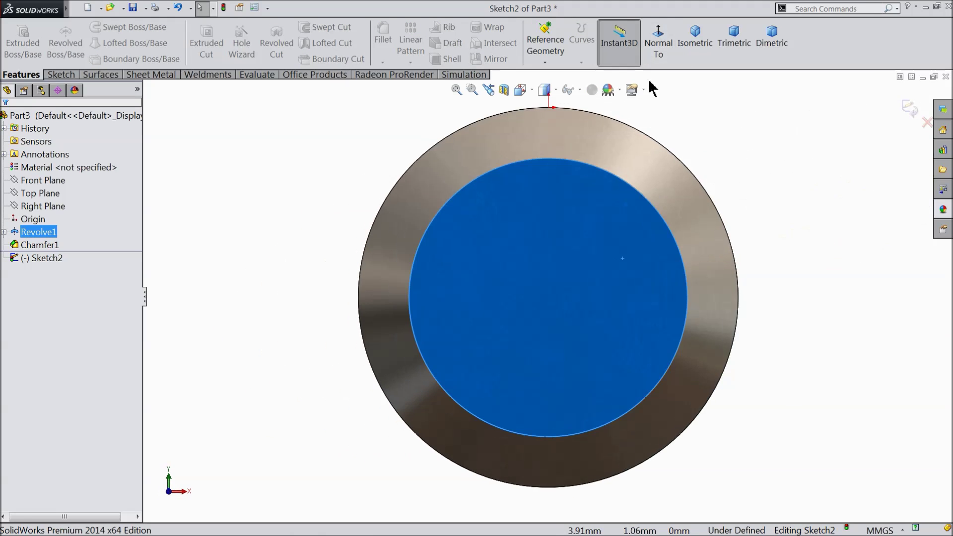
Draw a horizontal centerline from the inner circle's edge to its centre and a vertical centerline up to the outer circle's top.
{"action": "left_click", "coordinate": [60, 76]}
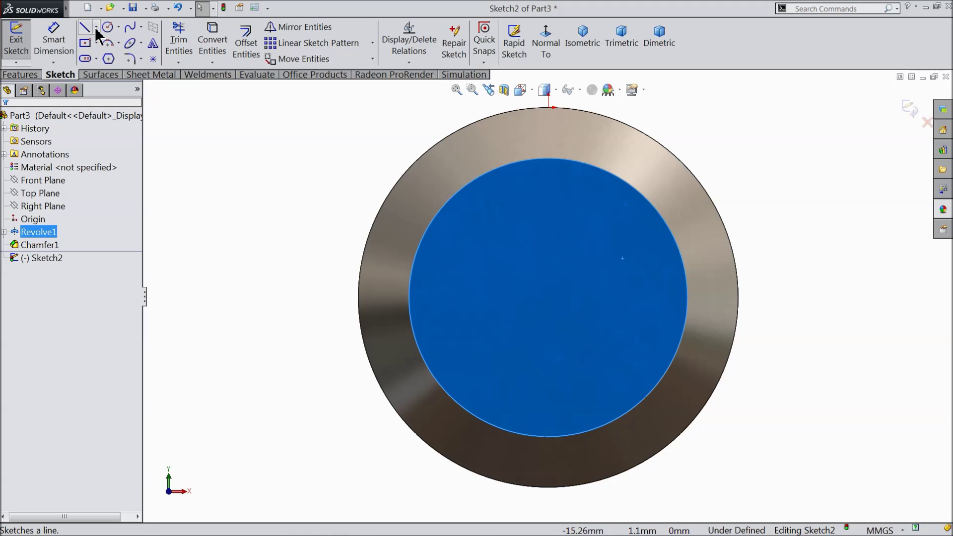
{"action": "left_click", "coordinate": [96, 26]}
{"action": "left_click", "coordinate": [105, 55]}
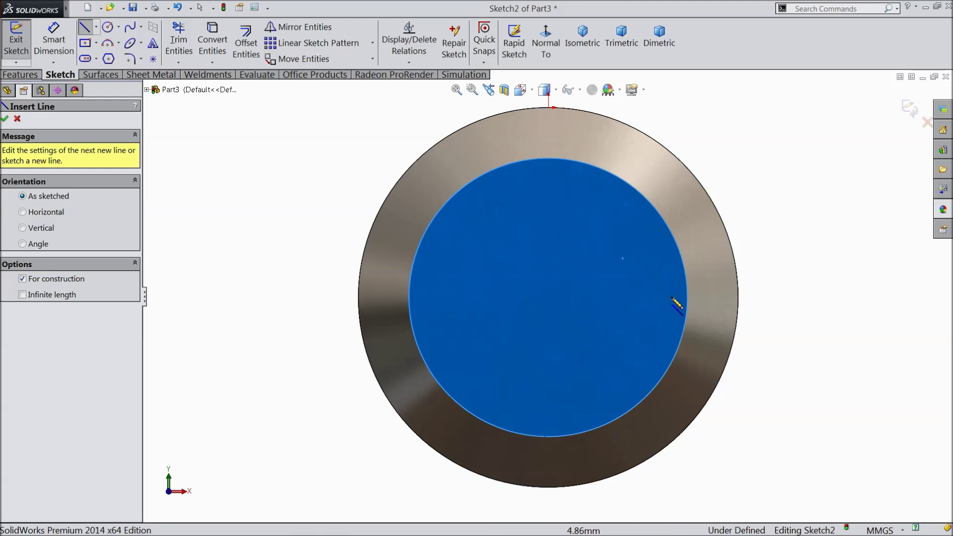
{"action": "left_click", "coordinate": [688, 297]}
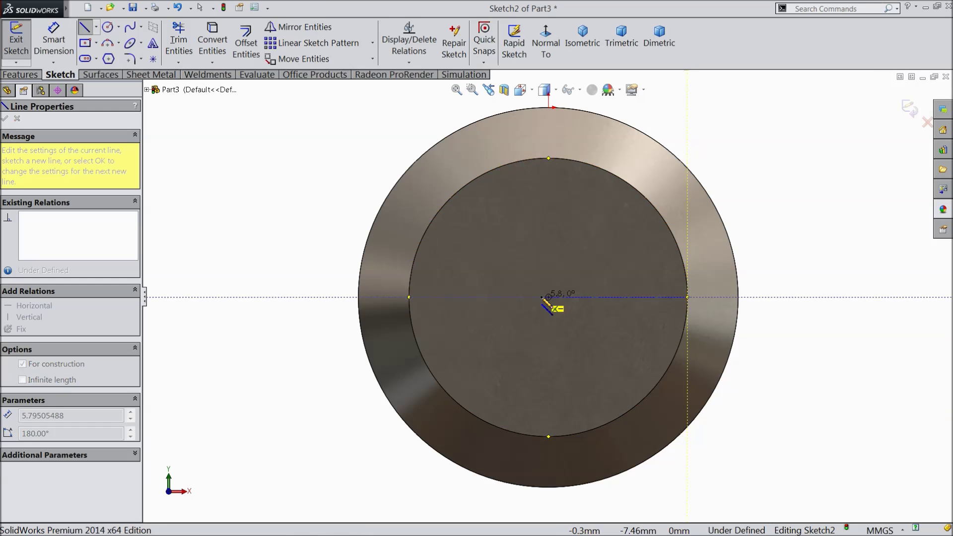
{"action": "left_click", "coordinate": [548, 297]}
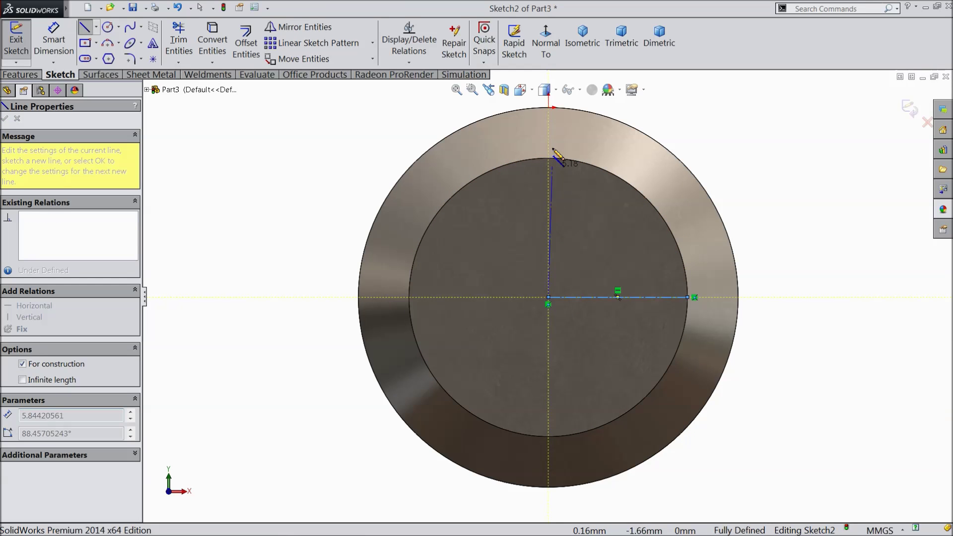
{"action": "left_click", "coordinate": [548, 107]}
{"action": "right_click", "coordinate": [350, 98]}
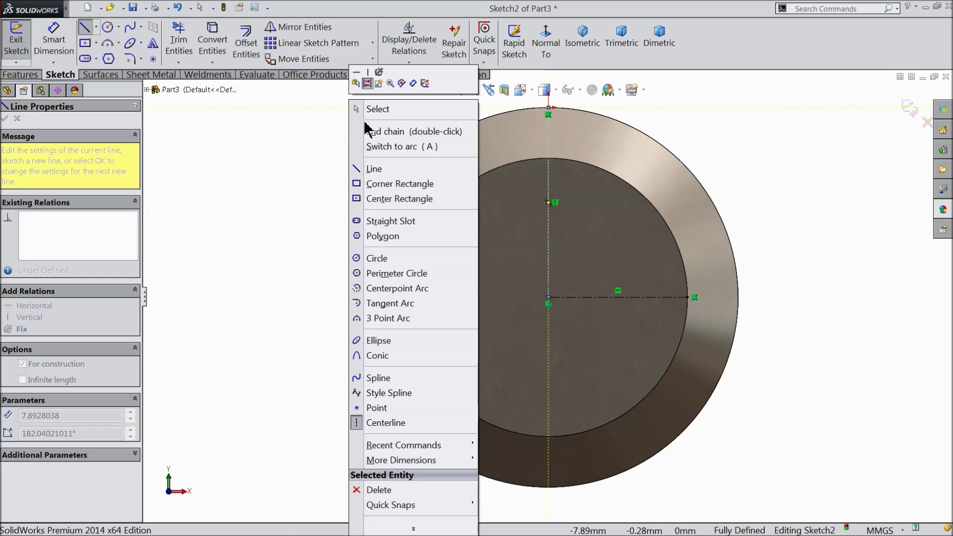
{"action": "left_click", "coordinate": [373, 107]}
Sketch a closed quadrant profile above the centre from an about 7.8 mm horizontal line, a vertical line past the outer circle, and a concentric arc.
{"action": "left_click", "coordinate": [88, 32]}
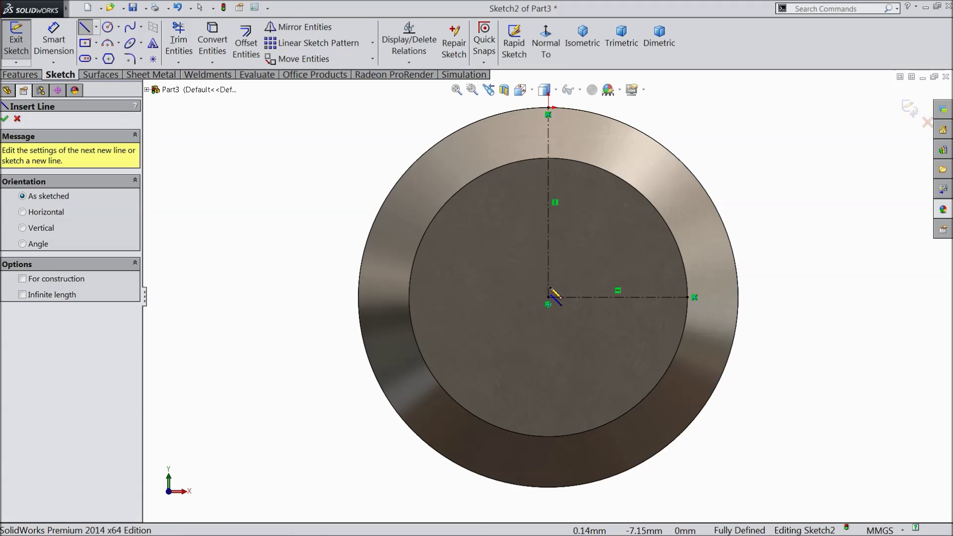
{"action": "scroll", "coordinate": [564, 283], "scroll_direction": "up", "scroll_amount": 2}
{"action": "scroll", "coordinate": [641, 251], "scroll_direction": "down", "scroll_amount": 4}
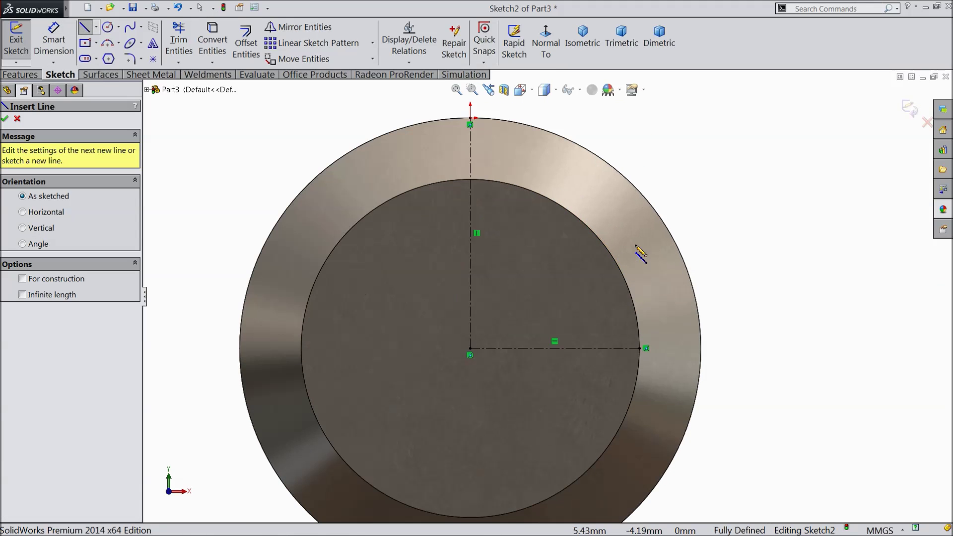
{"action": "left_click", "coordinate": [712, 247]}
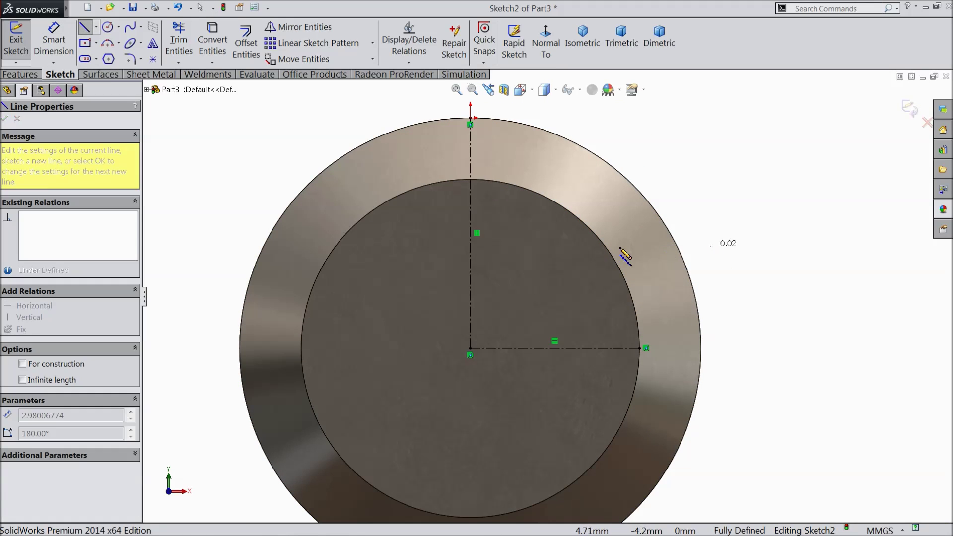
{"action": "left_click", "coordinate": [471, 247]}
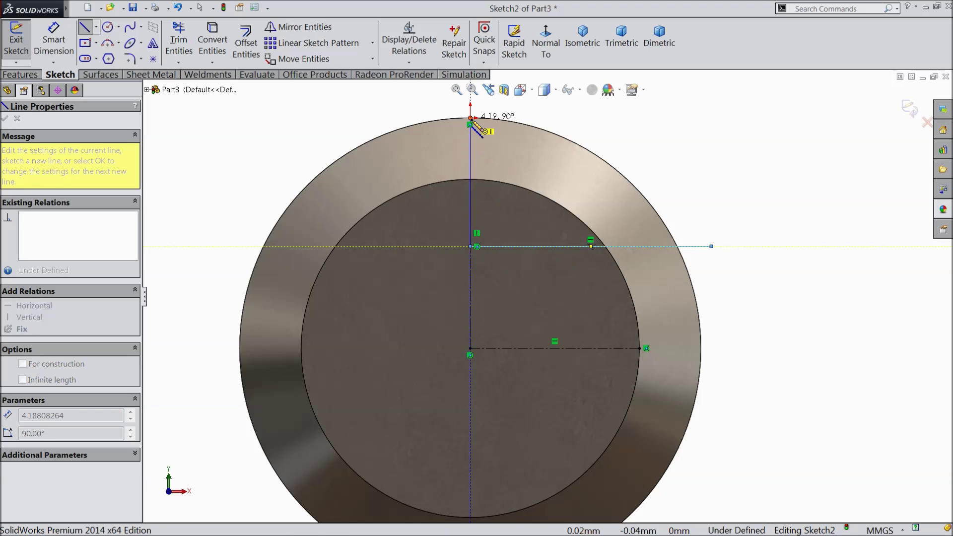
{"action": "scroll", "coordinate": [480, 112], "scroll_direction": "up", "scroll_amount": 1}
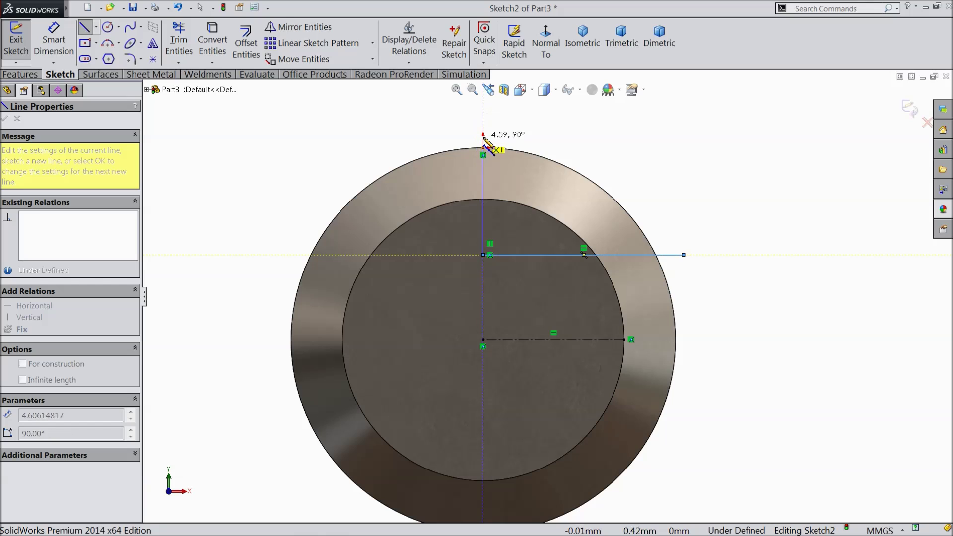
{"action": "left_click", "coordinate": [484, 125]}
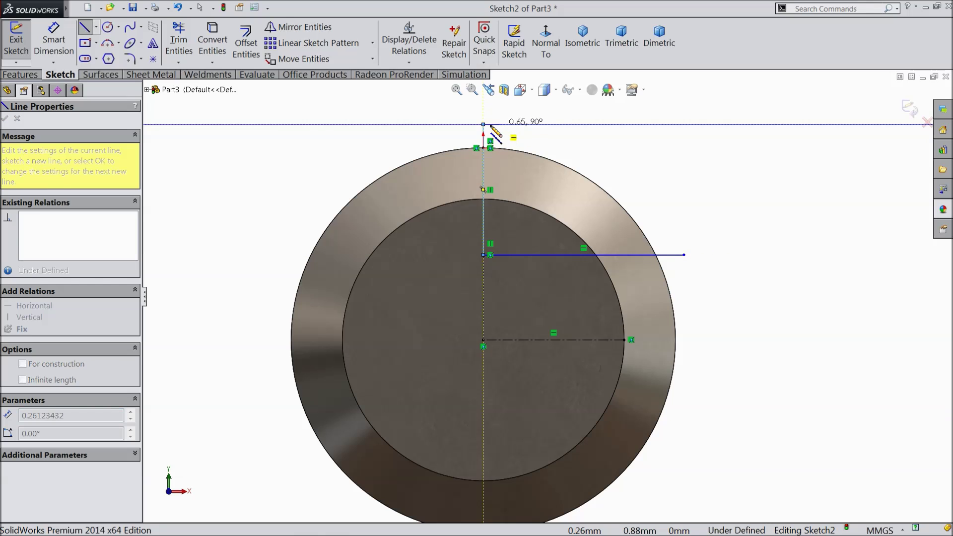
{"action": "left_click", "coordinate": [684, 256]}
{"action": "right_click", "coordinate": [698, 161]}
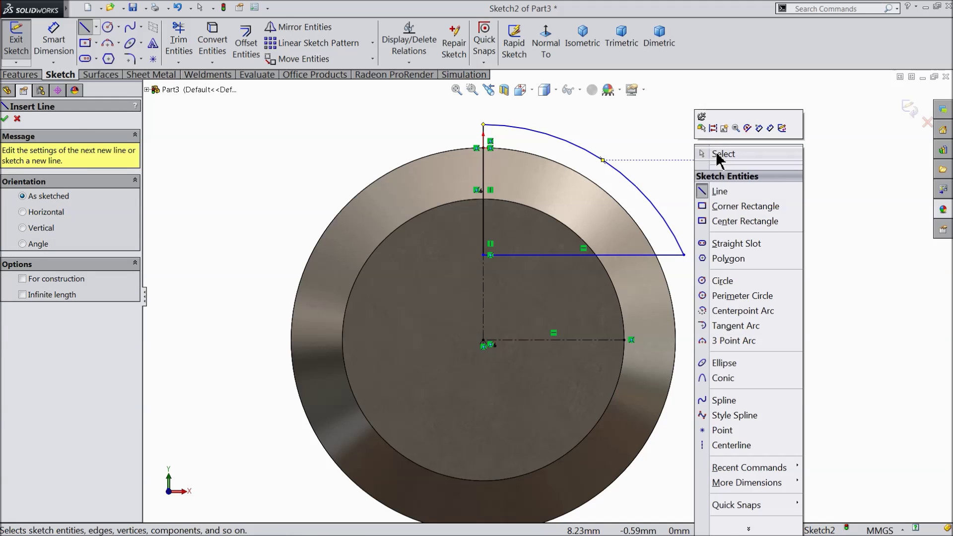
{"action": "left_click", "coordinate": [721, 155]}
Dimension the profile's horizontal line 3.5 mm above the horizontal centerline.
{"action": "left_click", "coordinate": [53, 41]}
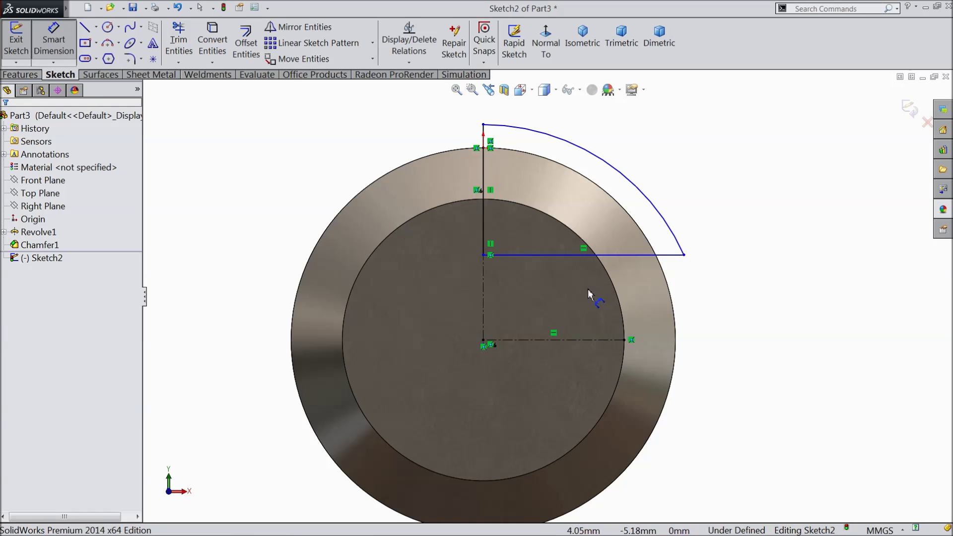
{"action": "left_click", "coordinate": [579, 257]}
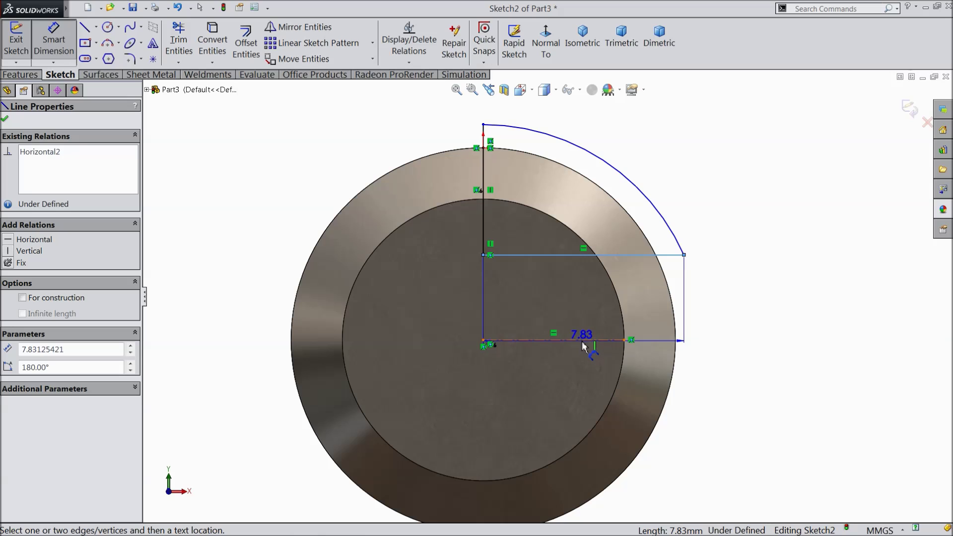
{"action": "left_click", "coordinate": [582, 341]}
{"action": "left_click", "coordinate": [724, 298]}
{"action": "type", "text": "3.5"}
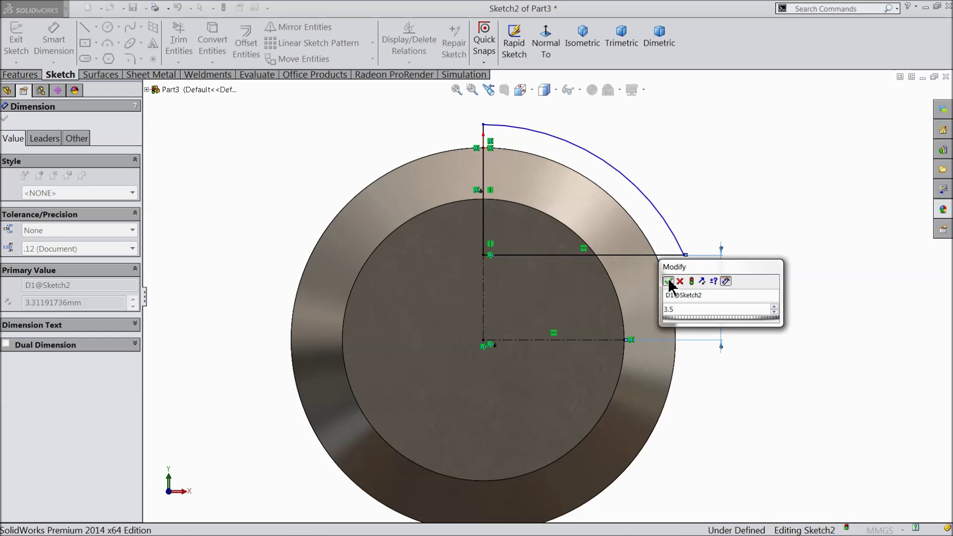
{"action": "left_click", "coordinate": [669, 282]}
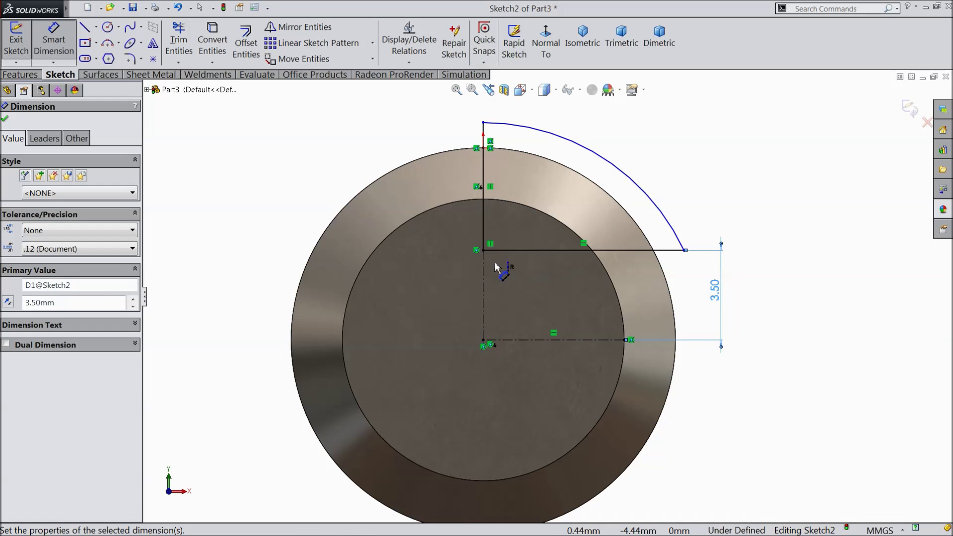
Add a driven vertical dimension between the profile's inner corner and the top point of the outer circle.
{"action": "left_click", "coordinate": [483, 250]}
{"action": "left_click", "coordinate": [483, 152], "text": "ctrl"}
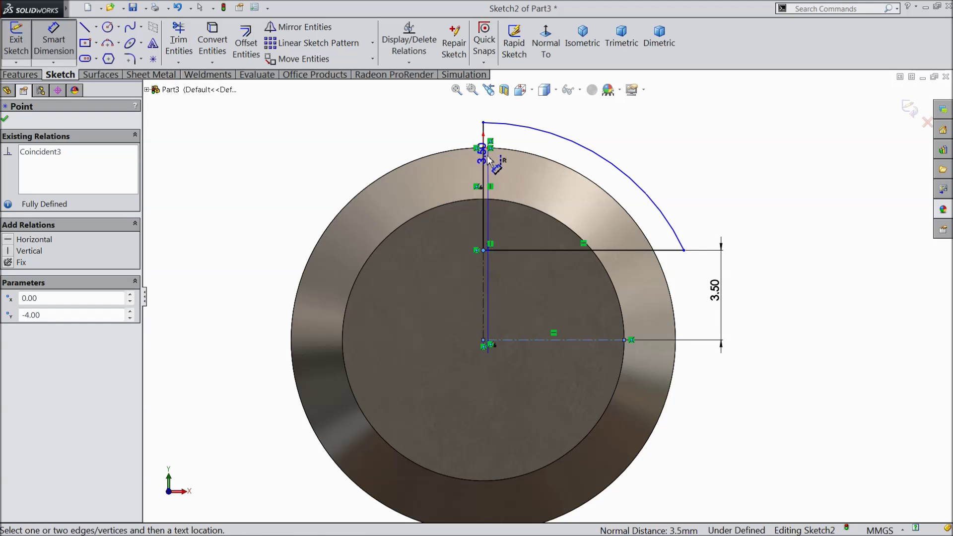
{"action": "left_click", "coordinate": [313, 195]}
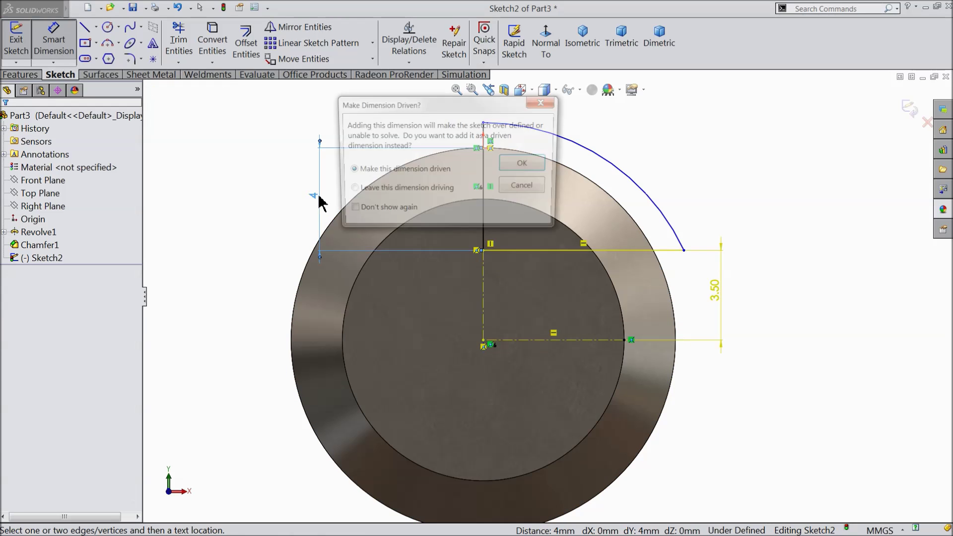
{"action": "left_click", "coordinate": [519, 166]}
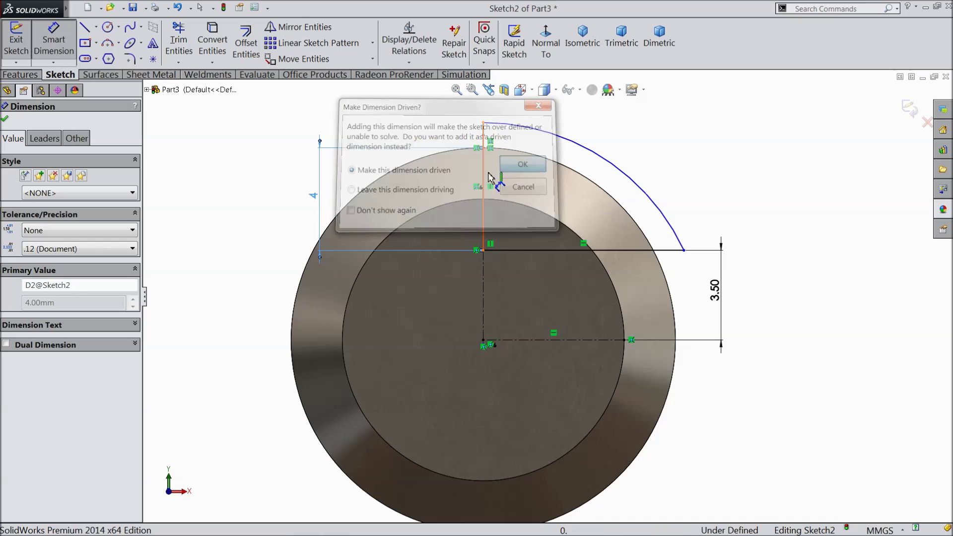
Dimension the arc's radius and the horizontal line's length, keeping both as drawn.
{"action": "left_click", "coordinate": [592, 153]}
{"action": "left_click", "coordinate": [624, 141]}
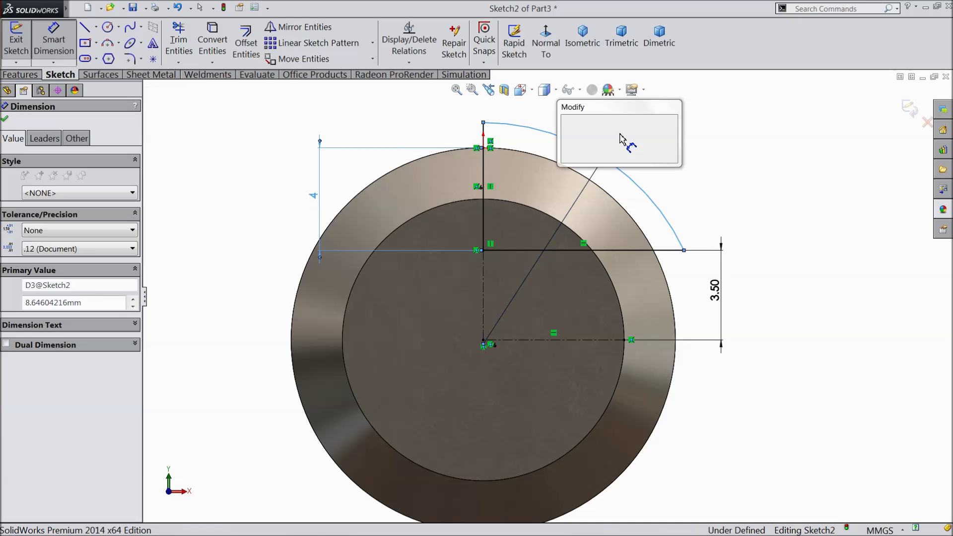
{"action": "left_click", "coordinate": [569, 122]}
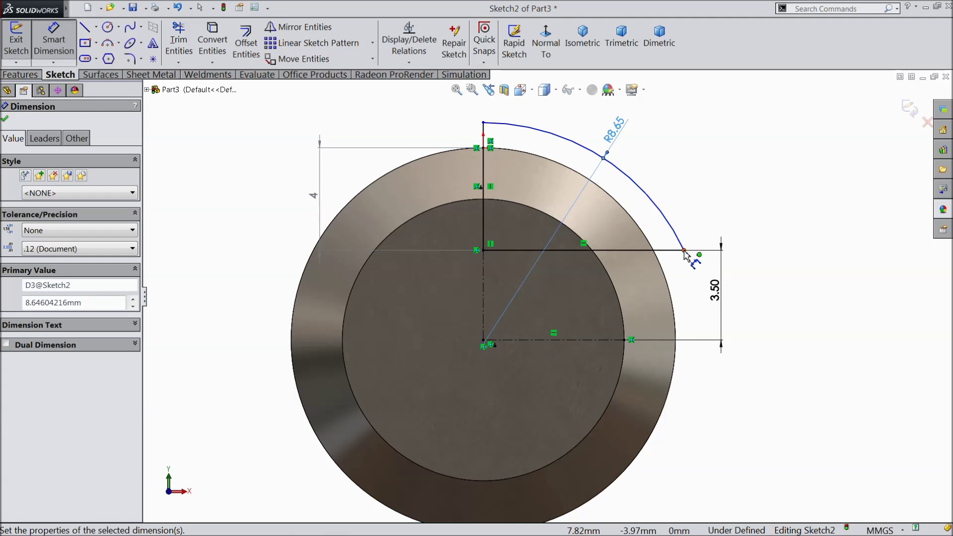
{"action": "left_click", "coordinate": [617, 255]}
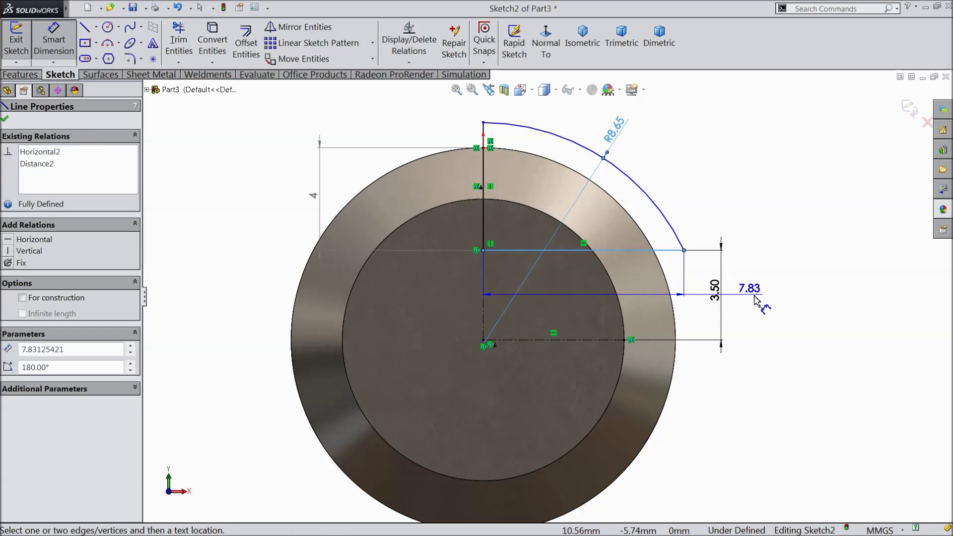
{"action": "left_click", "coordinate": [760, 318]}
{"action": "left_click", "coordinate": [710, 308]}
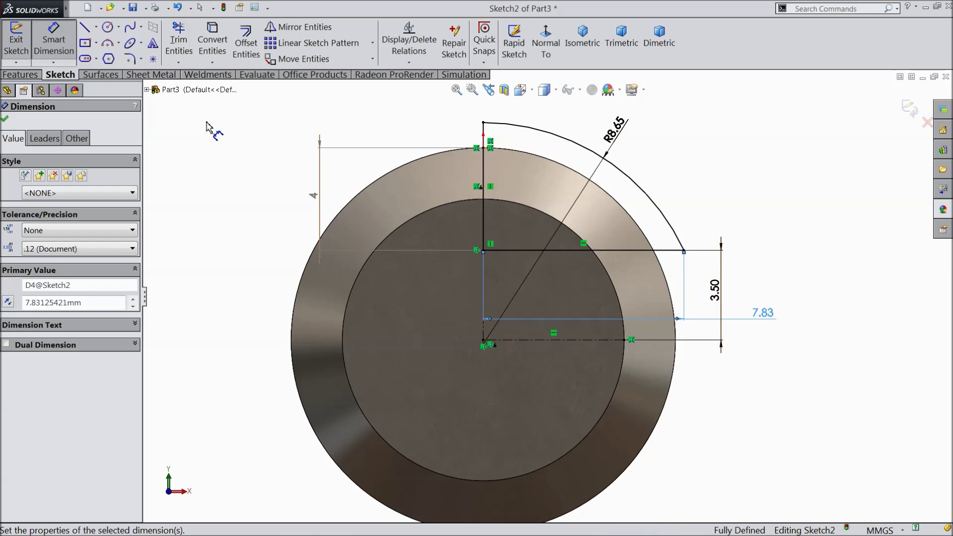
Round the profile's inner corner with a 0.5 mm sketch fillet and exit the sketch.
{"action": "left_click", "coordinate": [130, 58]}
{"action": "scroll", "coordinate": [519, 270], "scroll_direction": "down", "scroll_amount": 3}
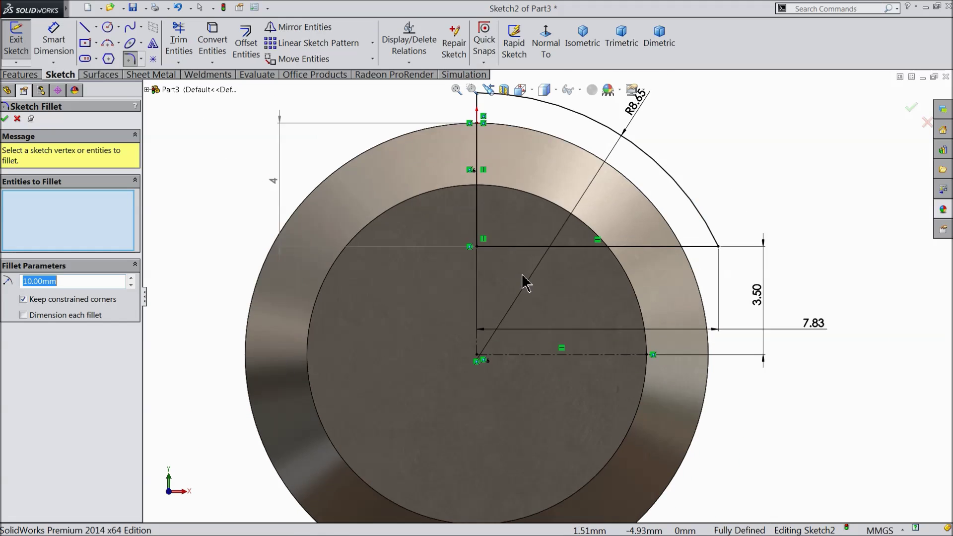
{"action": "scroll", "coordinate": [517, 255], "scroll_direction": "down", "scroll_amount": 2}
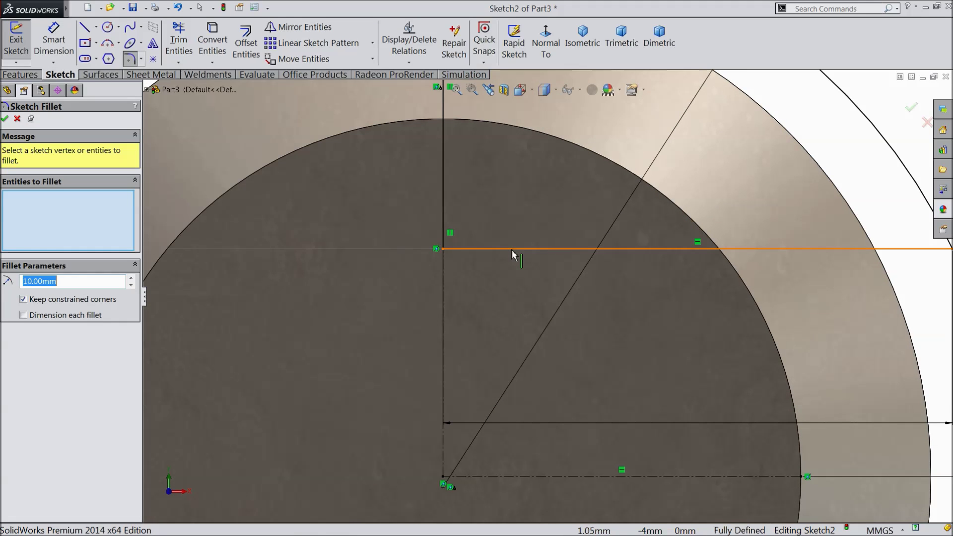
{"action": "type", "text": "0.5"}
{"action": "left_click", "coordinate": [444, 249]}
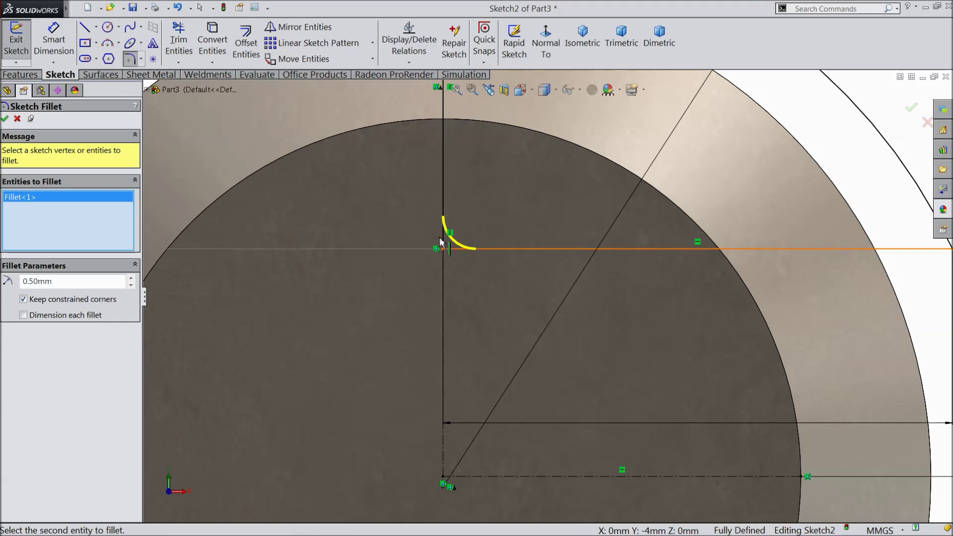
{"action": "left_click", "coordinate": [5, 119]}
{"action": "scroll", "coordinate": [621, 257], "scroll_direction": "up", "scroll_amount": 5}
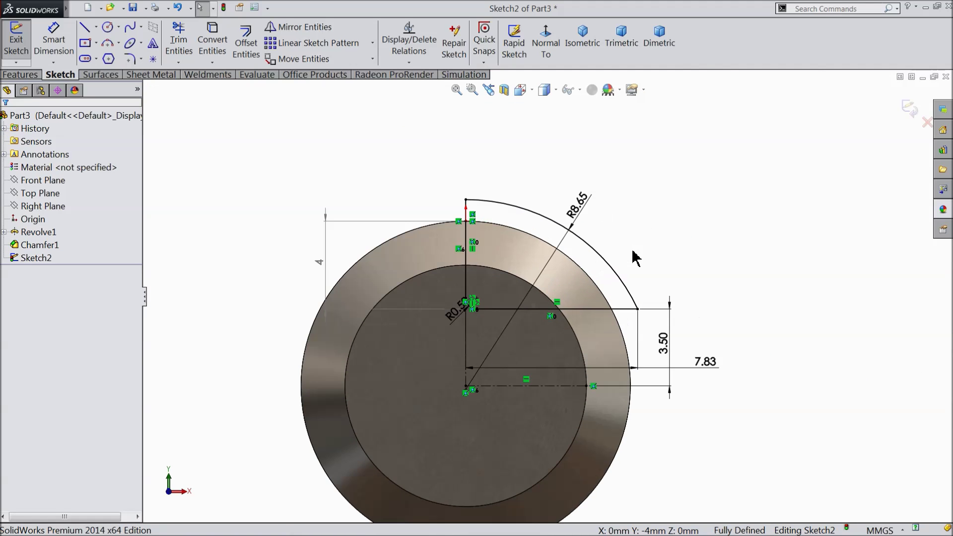
{"action": "left_click", "coordinate": [913, 116]}
{"action": "scroll", "coordinate": [745, 206], "scroll_direction": "up", "scroll_amount": 3}
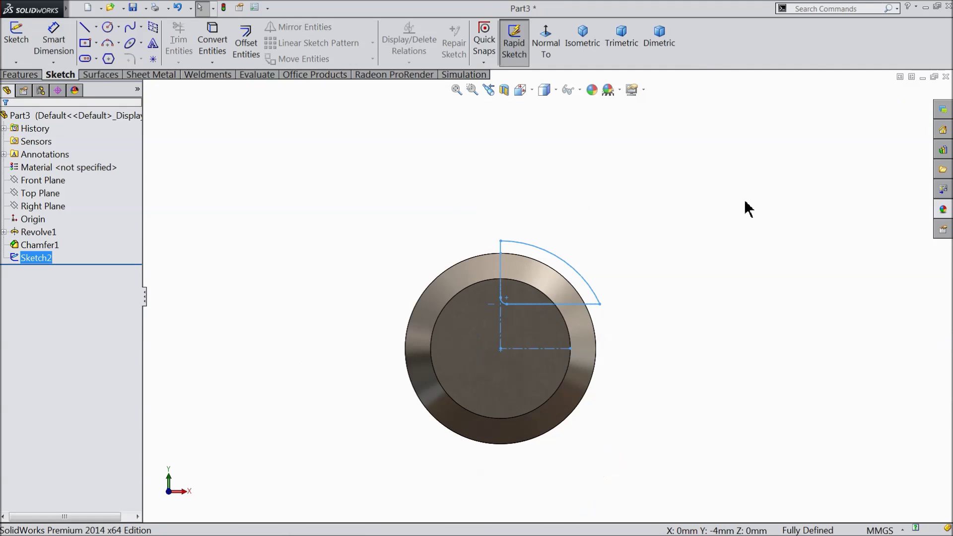
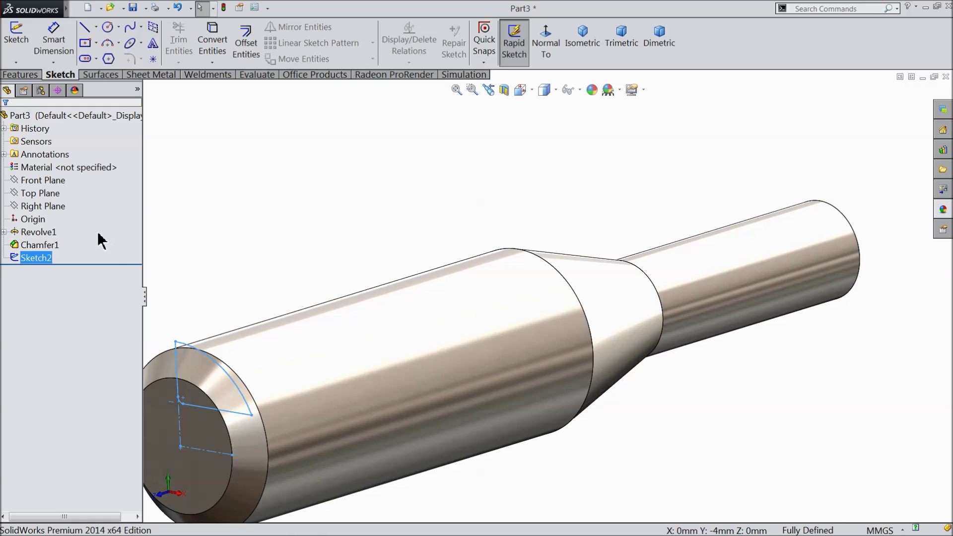
Start a new sketch on the Right Plane and view it face-on.
{"action": "left_click", "coordinate": [18, 208]}
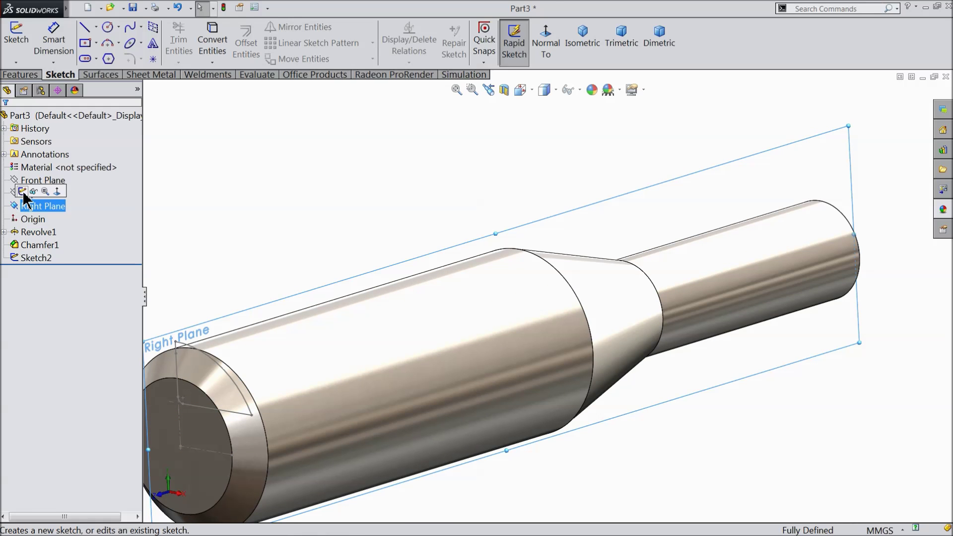
{"action": "left_click", "coordinate": [28, 203]}
{"action": "left_click", "coordinate": [547, 47]}
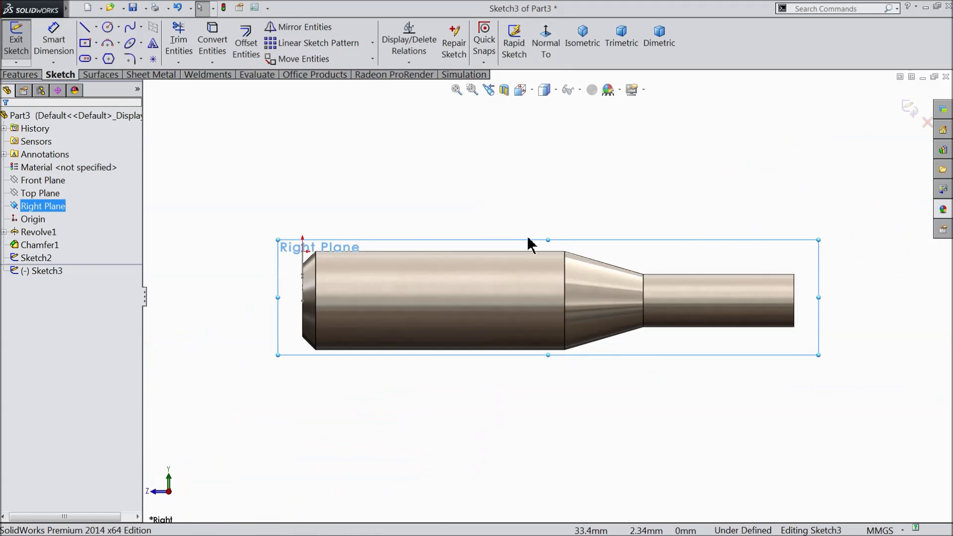
Sketch a slightly sloping line from the chamfered end face into the thin shank, continued by a tangent arc curving up past its upper edge.
{"action": "left_click", "coordinate": [85, 27]}
{"action": "scroll", "coordinate": [550, 295], "scroll_direction": "down", "scroll_amount": 1}
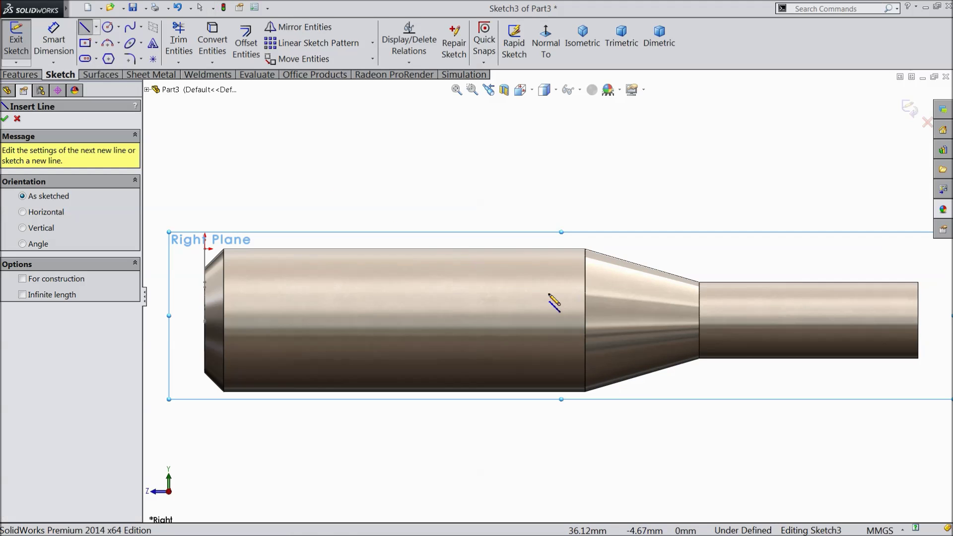
{"action": "left_click", "coordinate": [206, 295]}
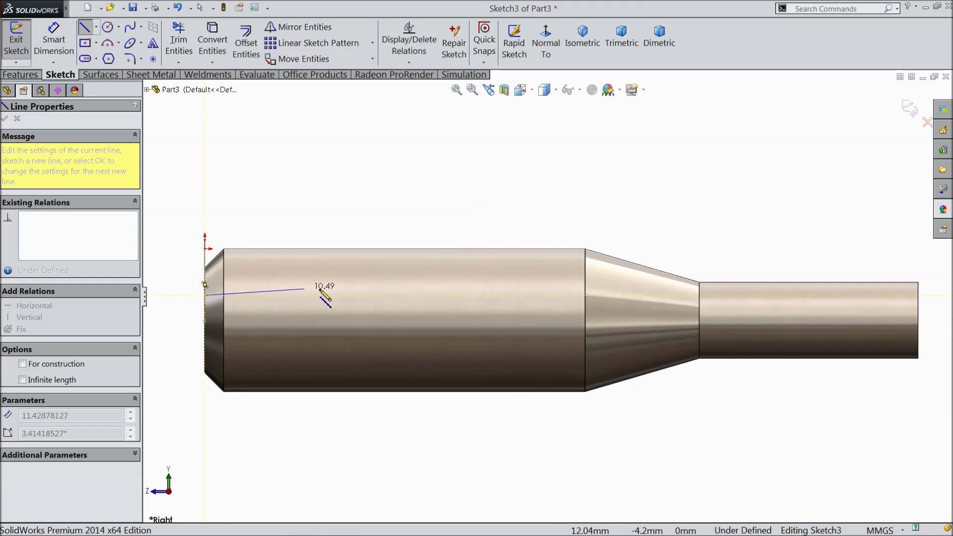
{"action": "left_click", "coordinate": [737, 306]}
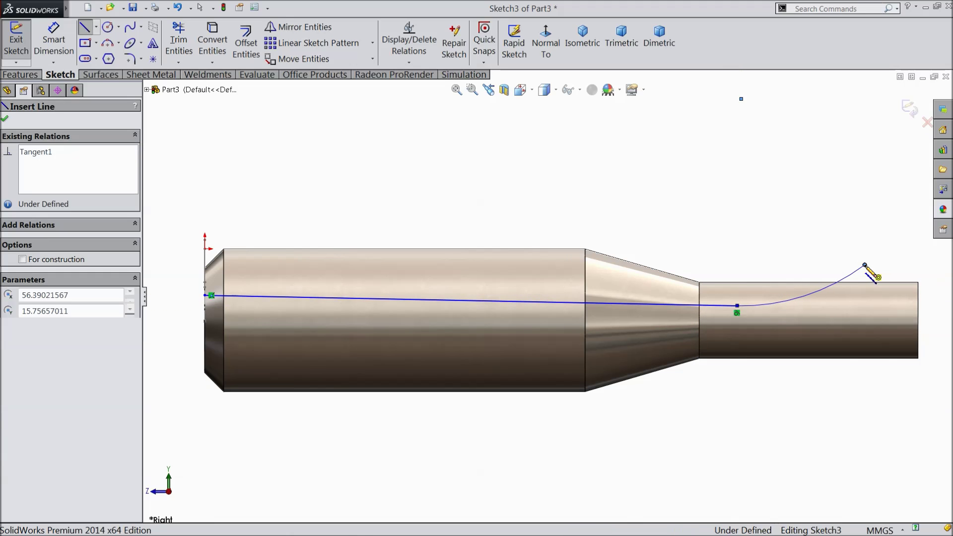
{"action": "right_click", "coordinate": [742, 99]}
{"action": "left_click", "coordinate": [789, 119]}
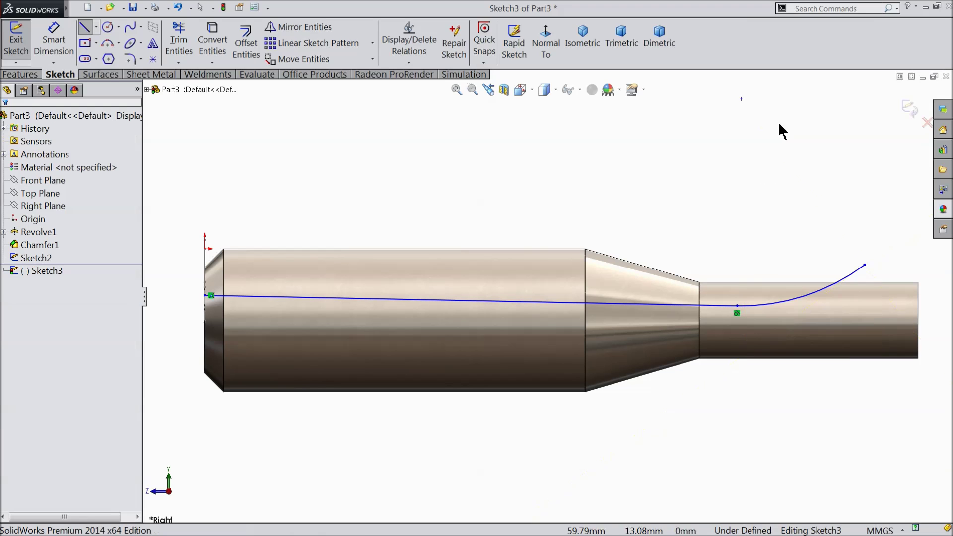
Sketch a construction centerline about 31 mm long from the path line's start point and make it horizontal.
{"action": "left_click", "coordinate": [96, 28]}
{"action": "left_click", "coordinate": [109, 58]}
{"action": "scroll", "coordinate": [240, 272], "scroll_direction": "down", "scroll_amount": 3}
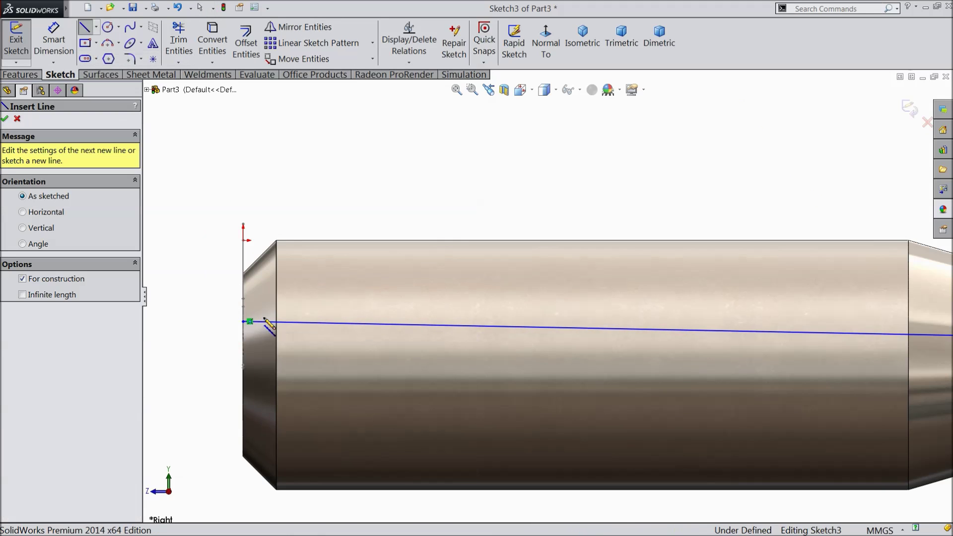
{"action": "left_click", "coordinate": [250, 322]}
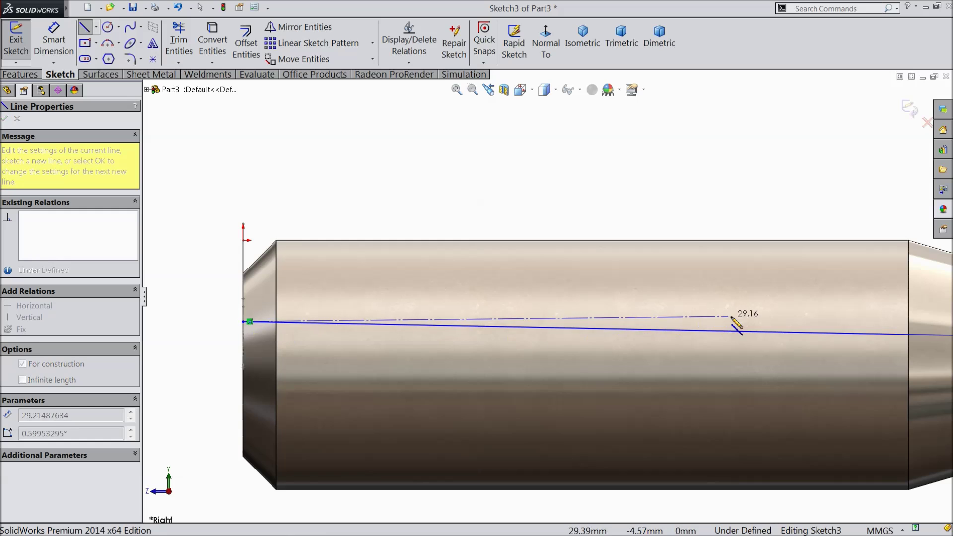
{"action": "left_click", "coordinate": [769, 315]}
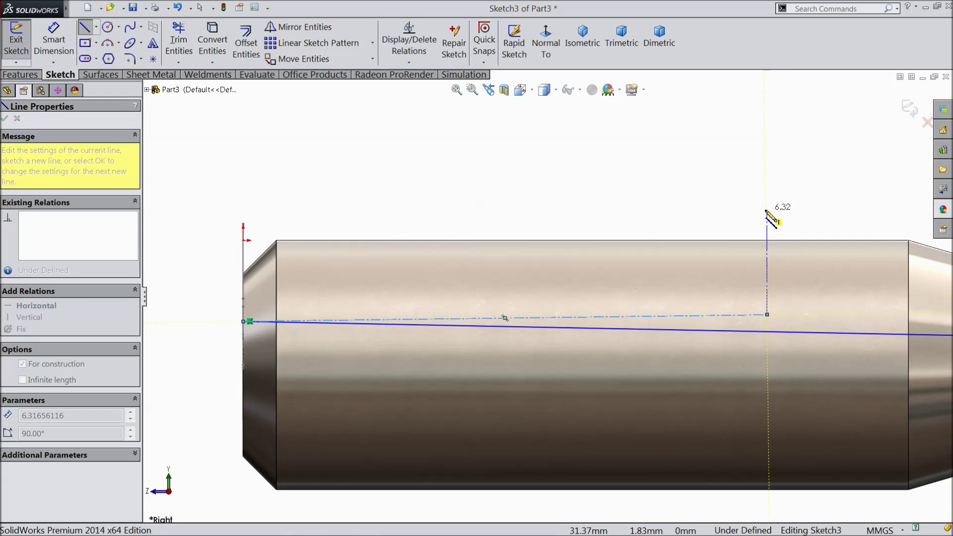
{"action": "right_click", "coordinate": [770, 213]}
{"action": "left_click", "coordinate": [792, 119]}
{"action": "key", "text": "Escape"}
{"action": "scroll", "coordinate": [676, 342], "scroll_direction": "down", "scroll_amount": 2}
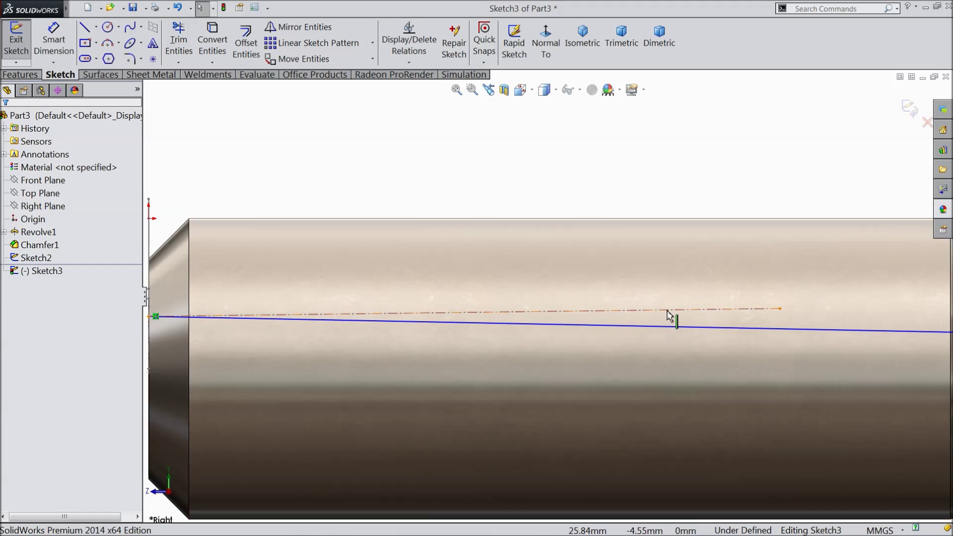
{"action": "left_click", "coordinate": [669, 315]}
{"action": "left_click", "coordinate": [698, 272]}
Dimension the angle between the horizontal centerline and the sloping path line at 0.88 degrees.
{"action": "left_click", "coordinate": [54, 40]}
{"action": "scroll", "coordinate": [695, 333], "scroll_direction": "down", "scroll_amount": 4}
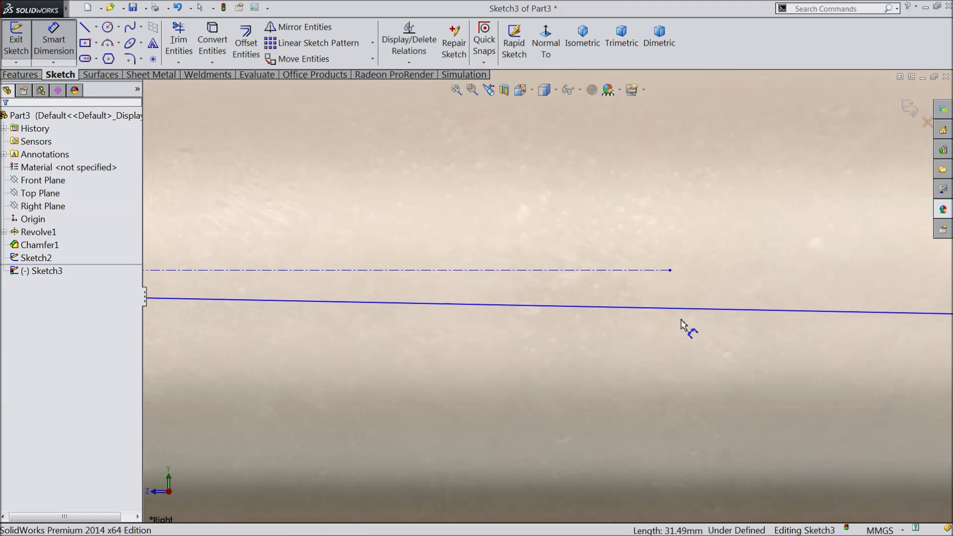
{"action": "left_click", "coordinate": [631, 271]}
{"action": "left_click", "coordinate": [629, 308]}
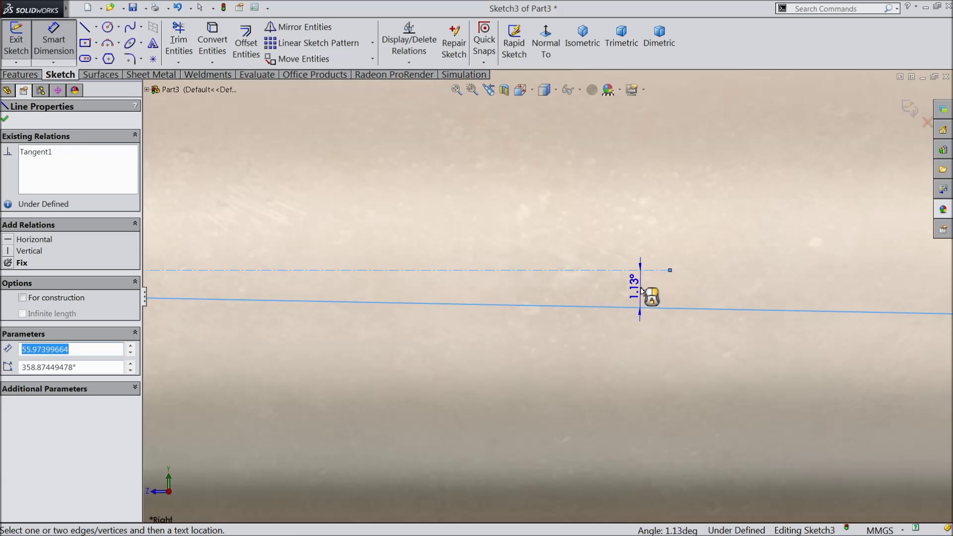
{"action": "left_click", "coordinate": [643, 292]}
{"action": "type", "text": "0.88"}
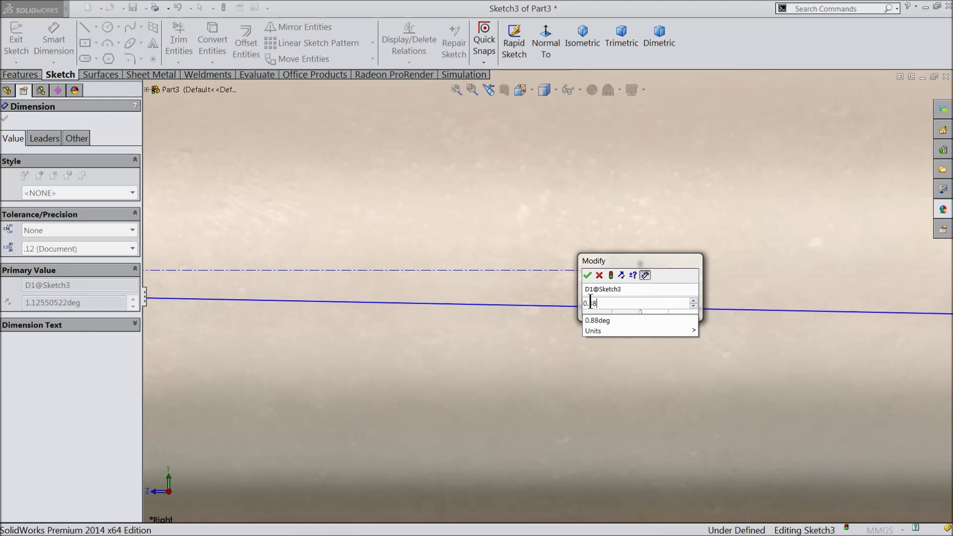
{"action": "left_click", "coordinate": [589, 275]}
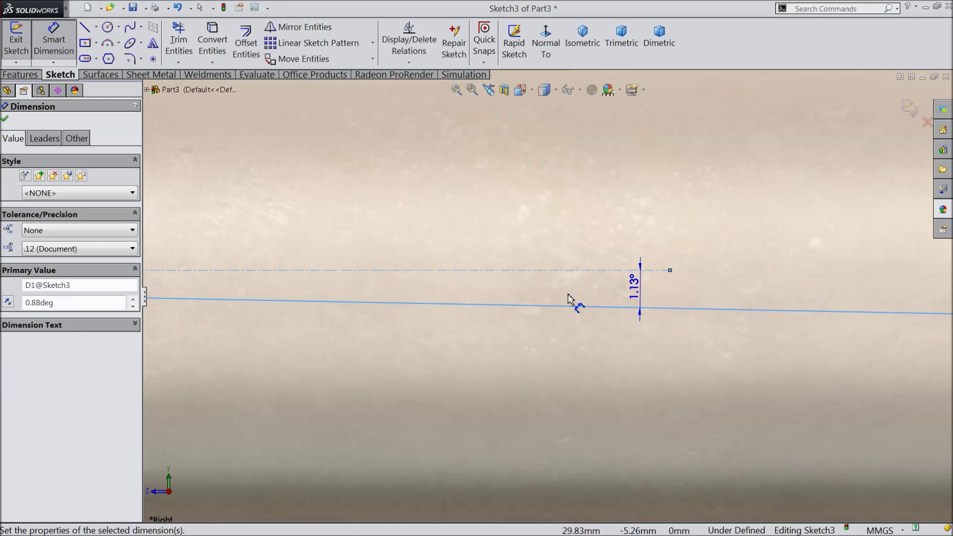
Dimension the sloping path line's horizontal length at 60 mm.
{"action": "scroll", "coordinate": [571, 298], "scroll_direction": "up", "scroll_amount": 3}
{"action": "scroll", "coordinate": [632, 324], "scroll_direction": "up", "scroll_amount": 5}
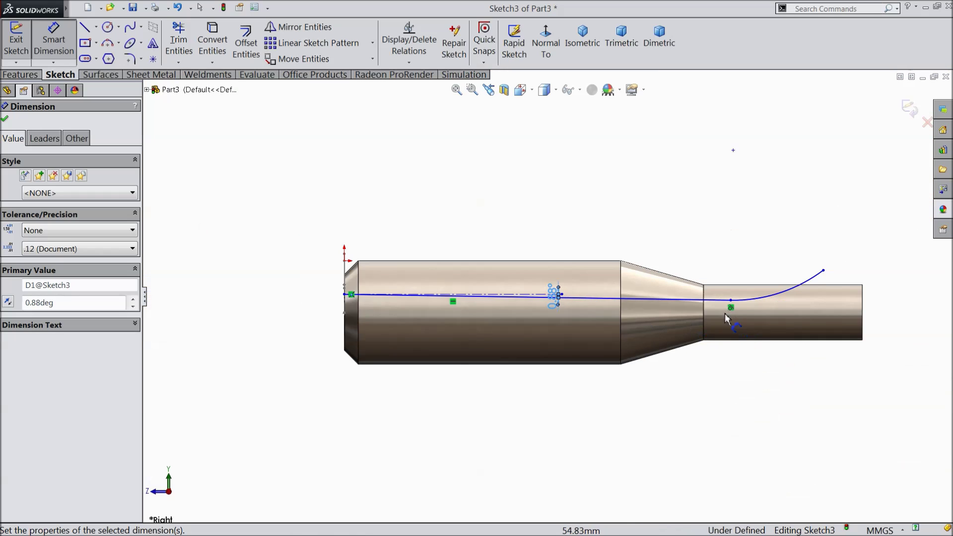
{"action": "key", "text": "f"}
{"action": "left_click", "coordinate": [509, 290]}
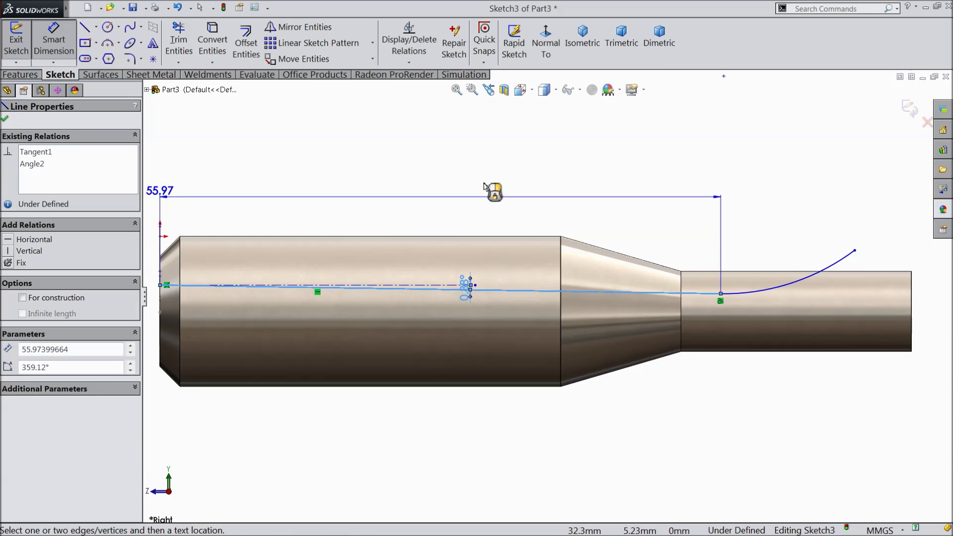
{"action": "left_click", "coordinate": [491, 178]}
{"action": "type", "text": "60"}
{"action": "key", "text": "Return"}
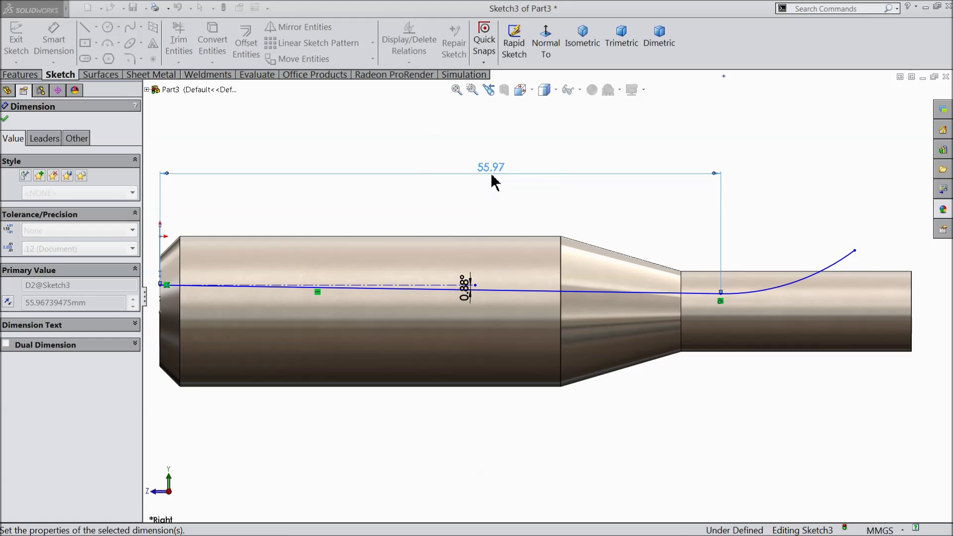
Dimension the radius of the path's tangent arc at 10 mm.
{"action": "scroll", "coordinate": [735, 294], "scroll_direction": "up", "scroll_amount": 2}
{"action": "scroll", "coordinate": [788, 294], "scroll_direction": "down", "scroll_amount": 4}
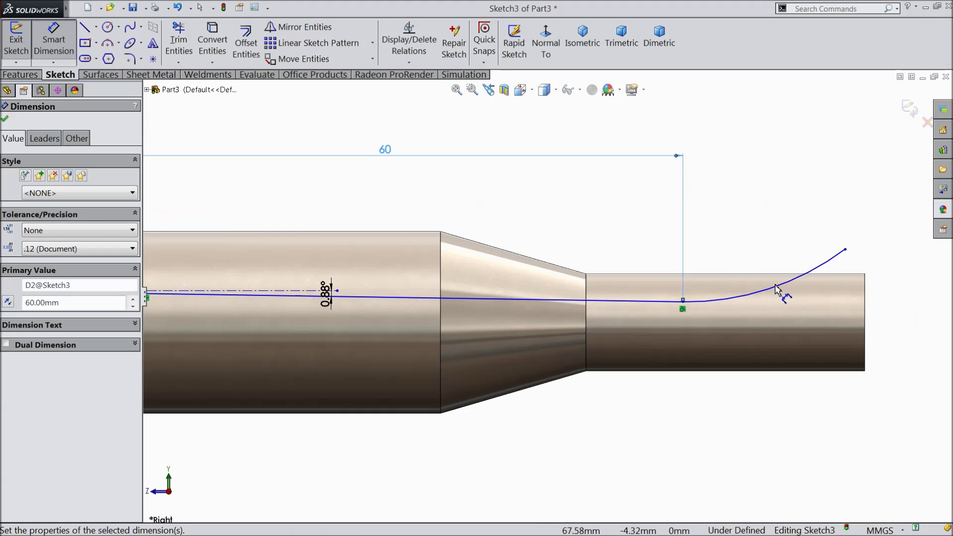
{"action": "left_click", "coordinate": [777, 291]}
{"action": "left_click", "coordinate": [742, 224]}
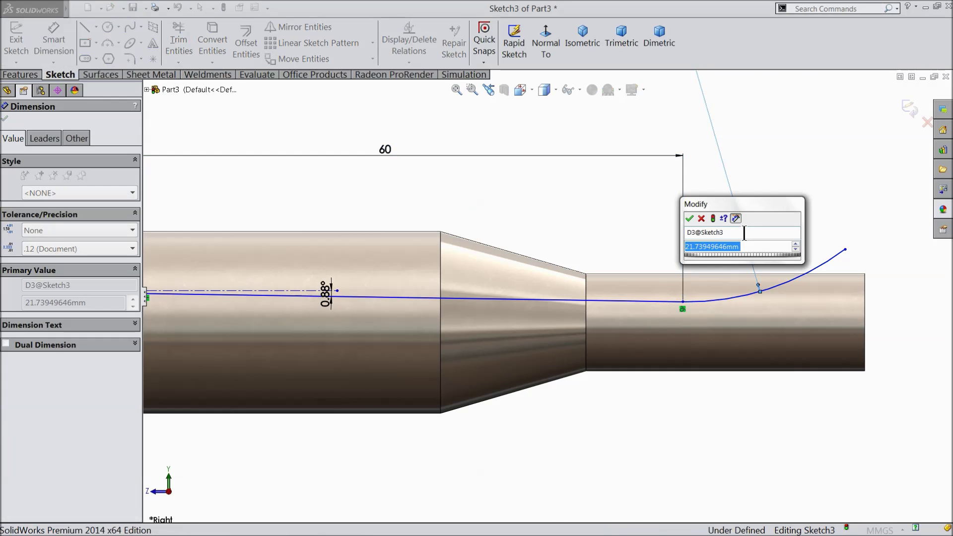
{"action": "type", "text": "10"}
{"action": "left_click", "coordinate": [690, 219]}
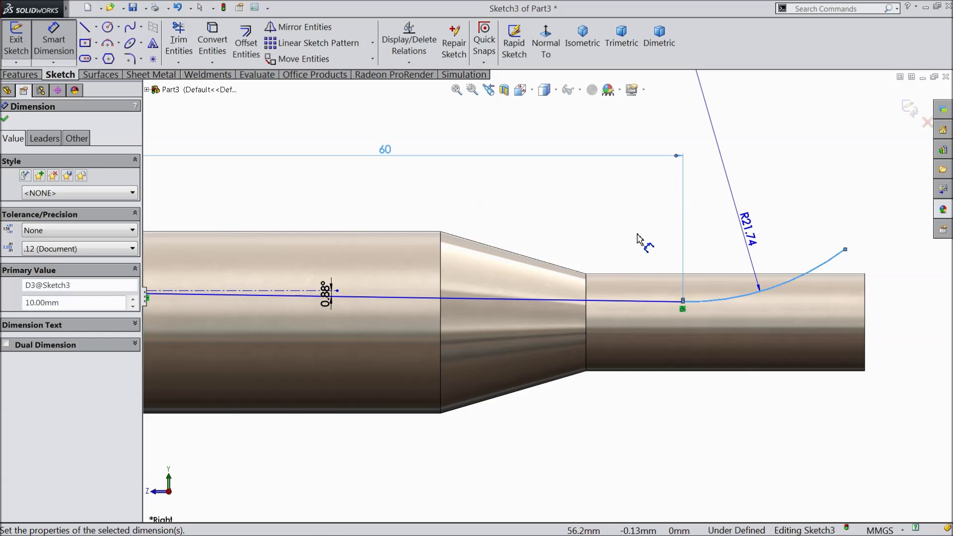
{"action": "key", "text": "Escape"}
Extend the arc's free end up beyond the shank's upper edge and exit the sketch.
{"action": "scroll", "coordinate": [711, 287], "scroll_direction": "down", "scroll_amount": 2}
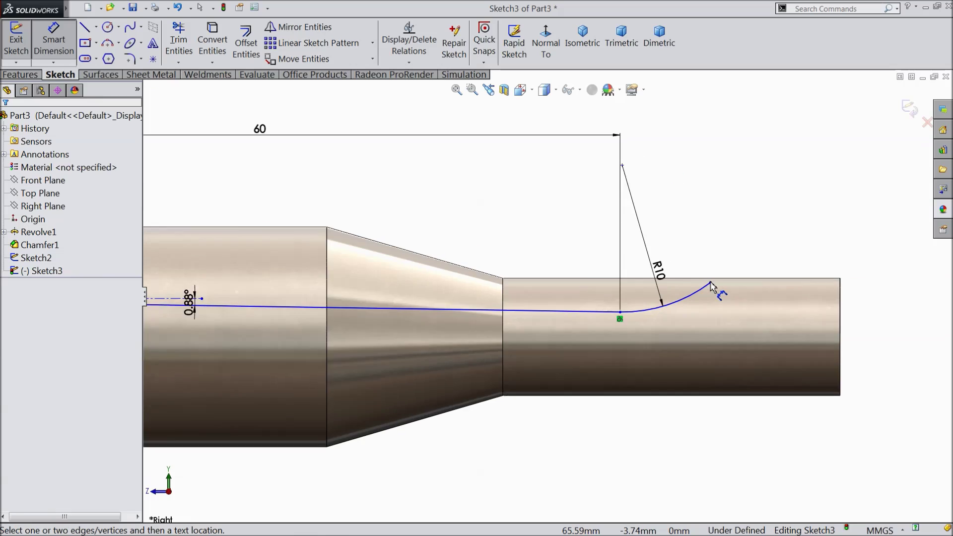
{"action": "scroll", "coordinate": [711, 287], "scroll_direction": "down", "scroll_amount": 2}
{"action": "left_click", "coordinate": [39, 54]}
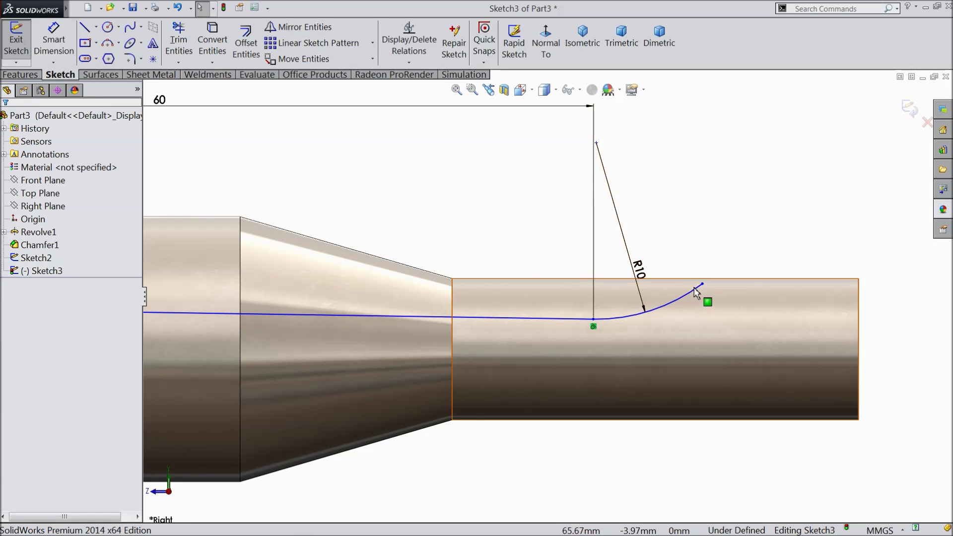
{"action": "left_click_drag", "start_coordinate": [702, 284], "coordinate": [750, 241]}
{"action": "scroll", "coordinate": [659, 292], "scroll_direction": "up", "scroll_amount": 5}
{"action": "scroll", "coordinate": [472, 312], "scroll_direction": "down", "scroll_amount": 2}
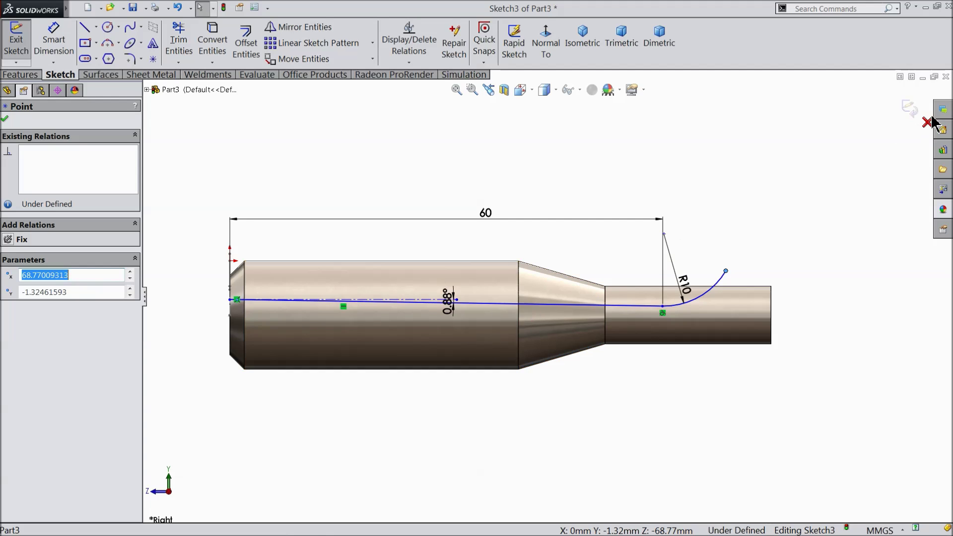
{"action": "left_click", "coordinate": [910, 107]}
Create a swept cut using the quadrant sketch on the end face as profile and the line-and-arc sketch as path.
{"action": "middle_click_drag", "start_coordinate": [523, 199], "coordinate": [507, 220]}
{"action": "left_click", "coordinate": [31, 79]}
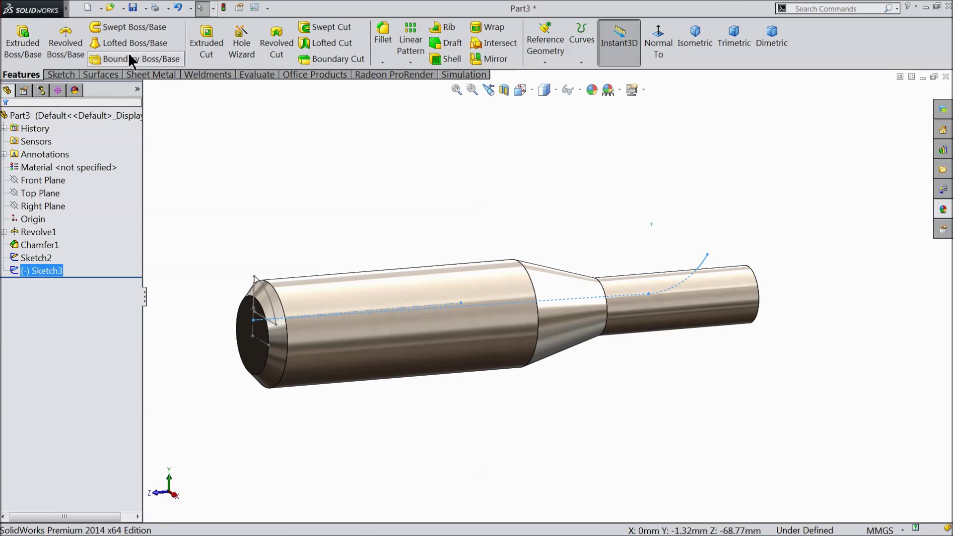
{"action": "left_click", "coordinate": [336, 29]}
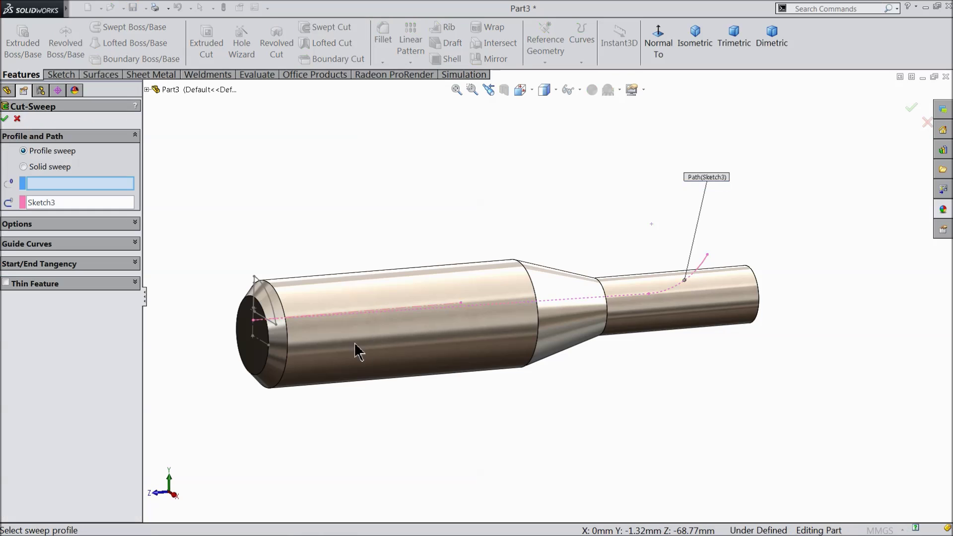
{"action": "scroll", "coordinate": [340, 340], "scroll_direction": "down", "scroll_amount": 2}
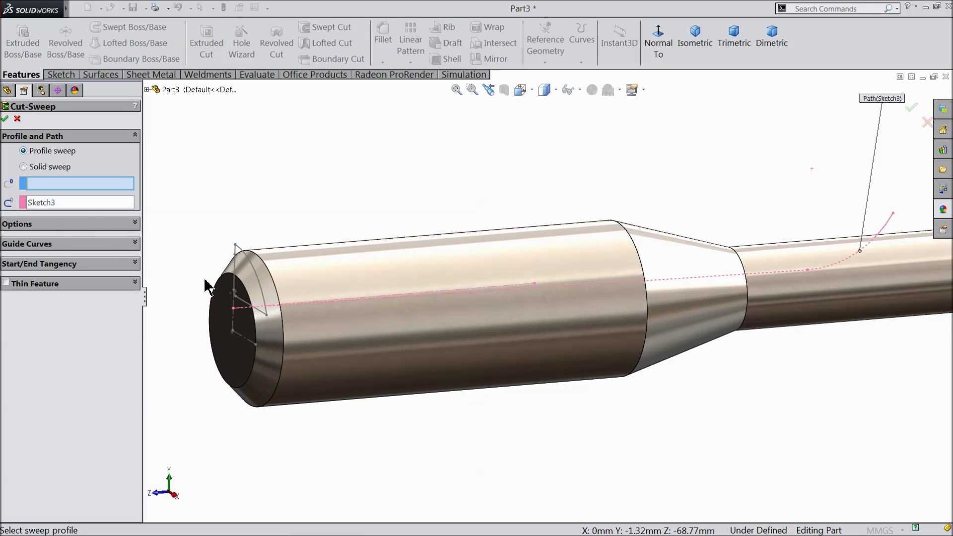
{"action": "left_click", "coordinate": [250, 266]}
{"action": "scroll", "coordinate": [450, 321], "scroll_direction": "up", "scroll_amount": 3}
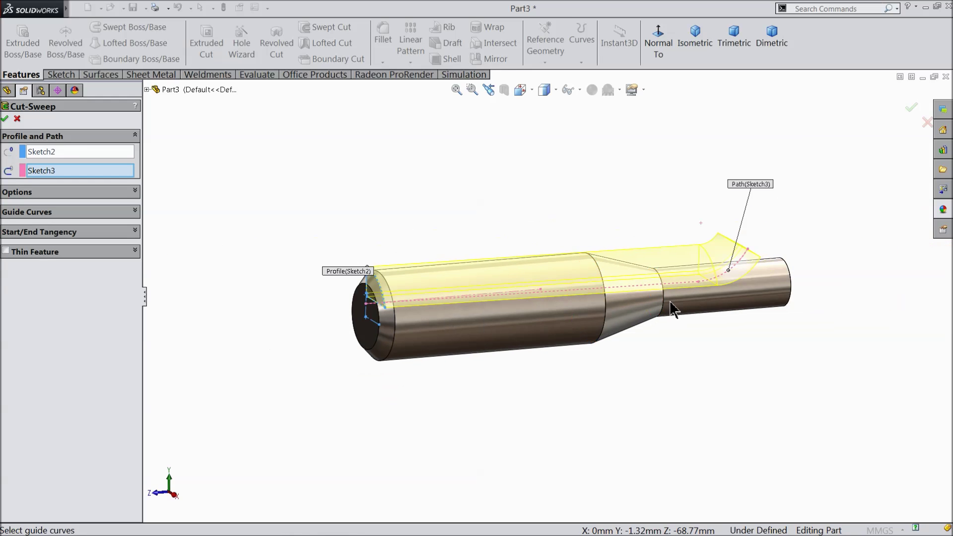
{"action": "scroll", "coordinate": [671, 309], "scroll_direction": "down", "scroll_amount": 1}
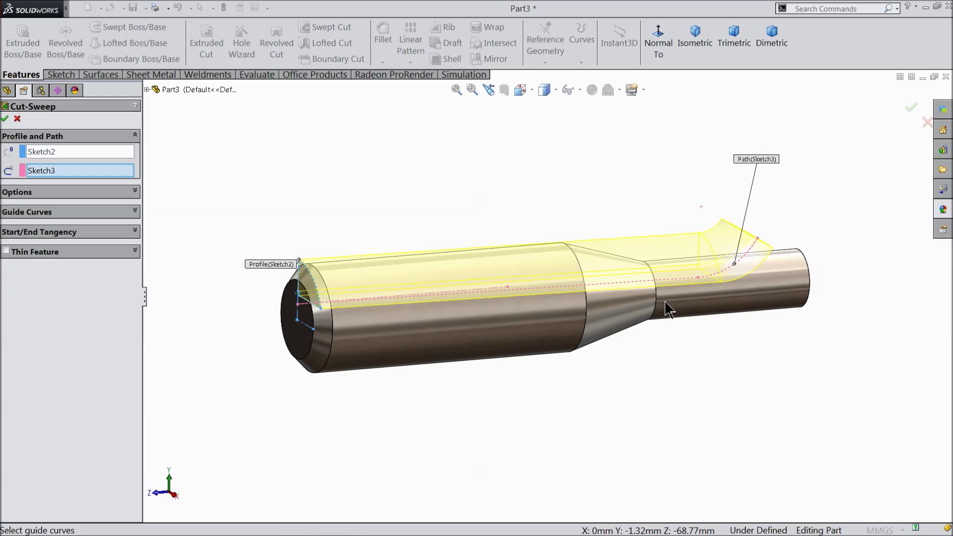
{"action": "left_click", "coordinate": [6, 119]}
Circular-pattern the swept cut around the shank's cylindrical face with 3 equally spaced instances over 360 degrees.
{"action": "middle_click_drag", "start_coordinate": [528, 248], "coordinate": [596, 310]}
{"action": "scroll", "coordinate": [595, 308], "scroll_direction": "down", "scroll_amount": 2}
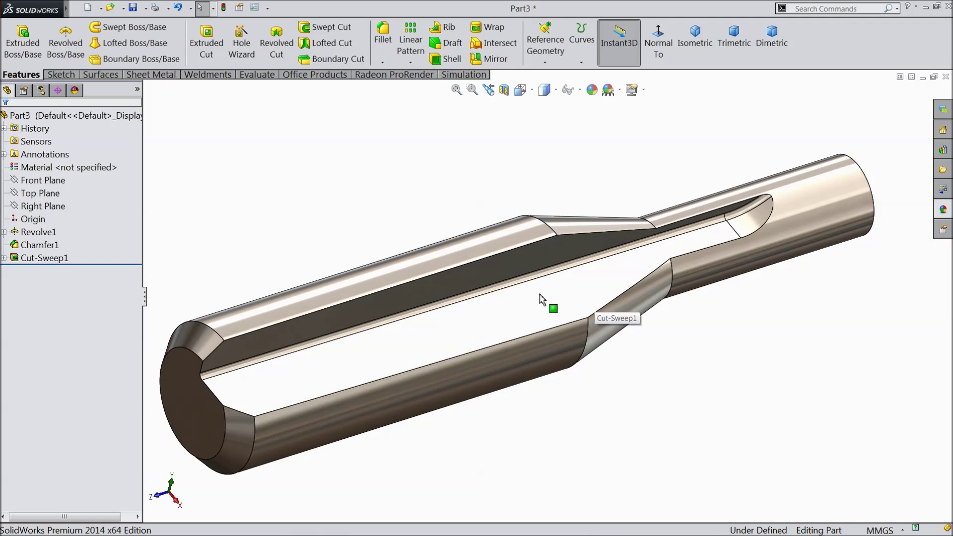
{"action": "left_click", "coordinate": [410, 62]}
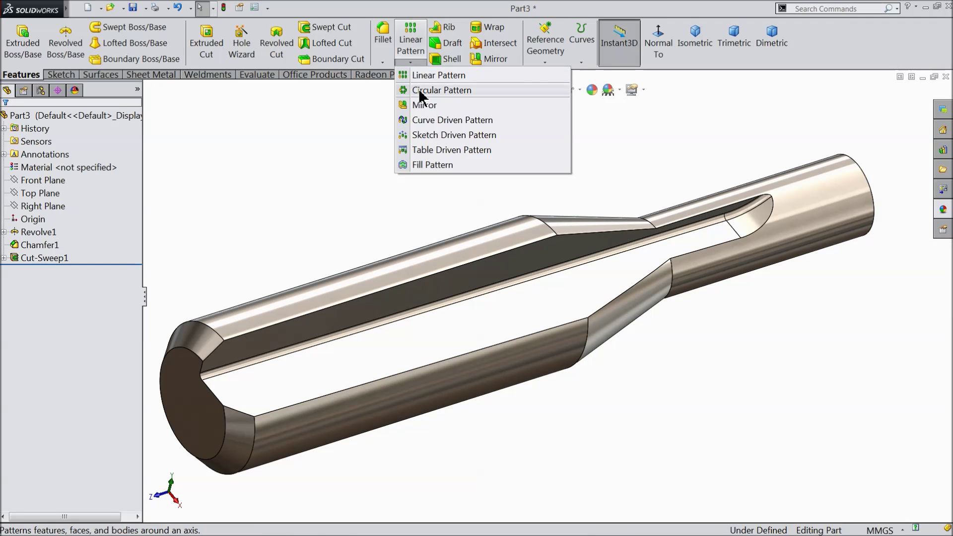
{"action": "left_click", "coordinate": [420, 91]}
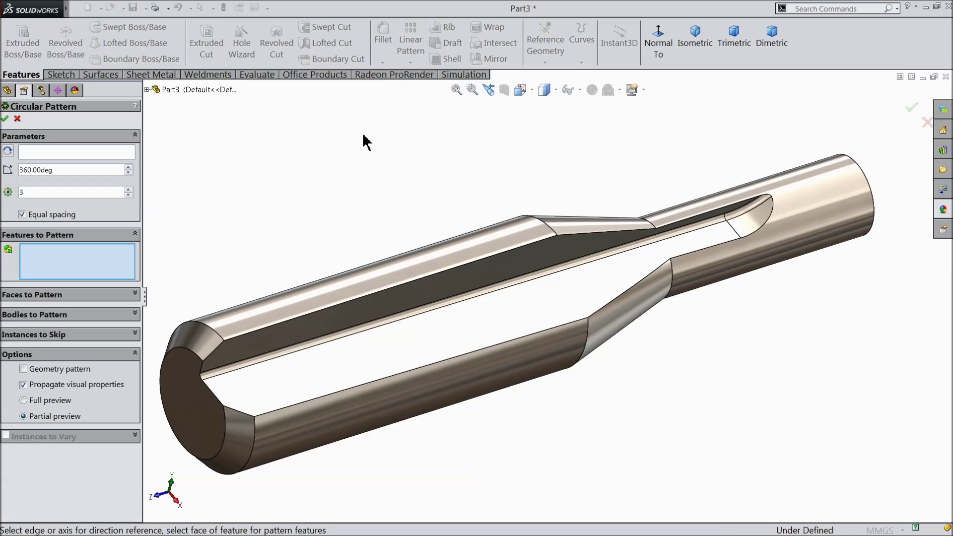
{"action": "left_click", "coordinate": [336, 368]}
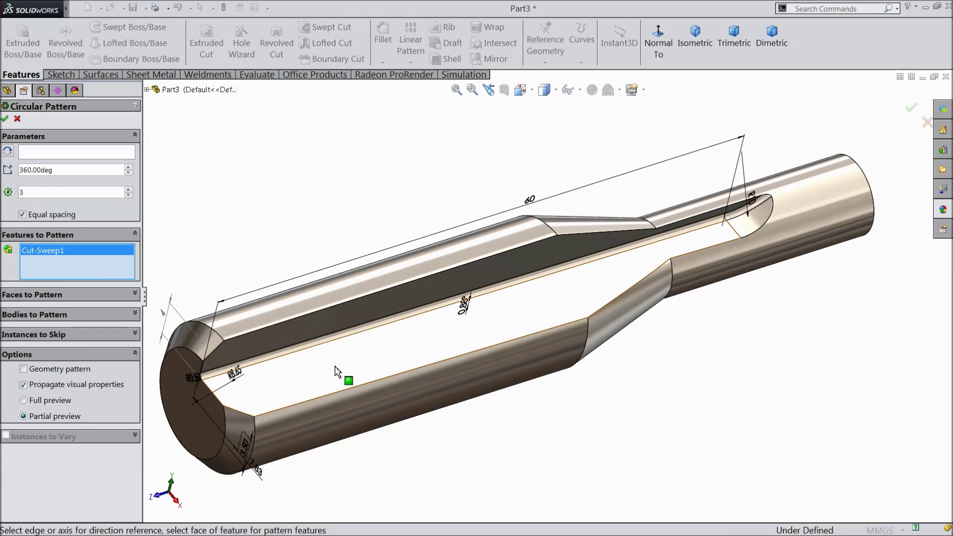
{"action": "left_click", "coordinate": [147, 89]}
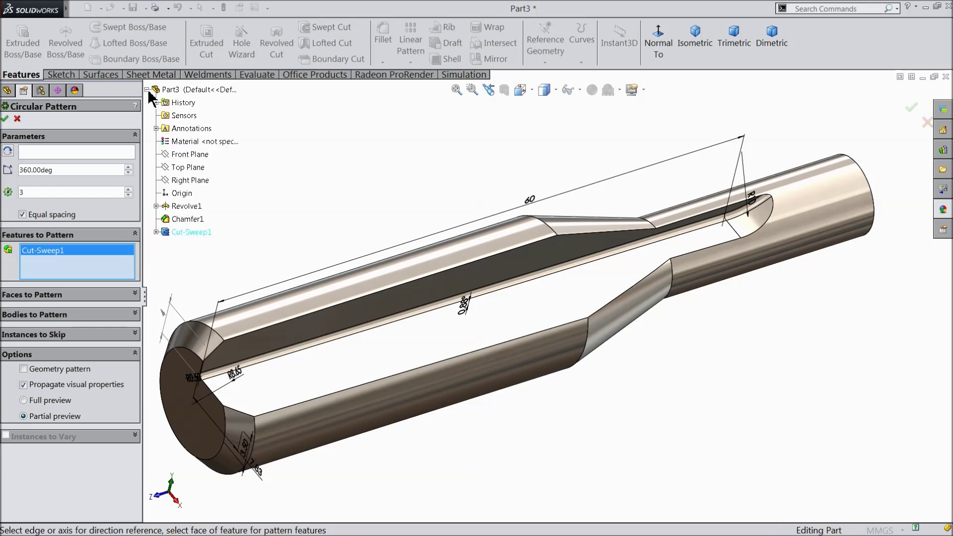
{"action": "left_click", "coordinate": [85, 153]}
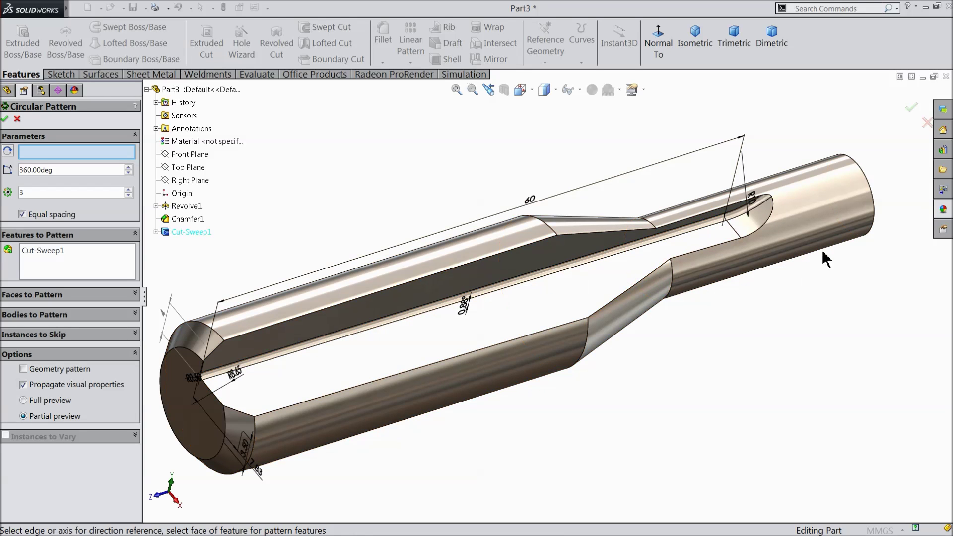
{"action": "left_click", "coordinate": [817, 227]}
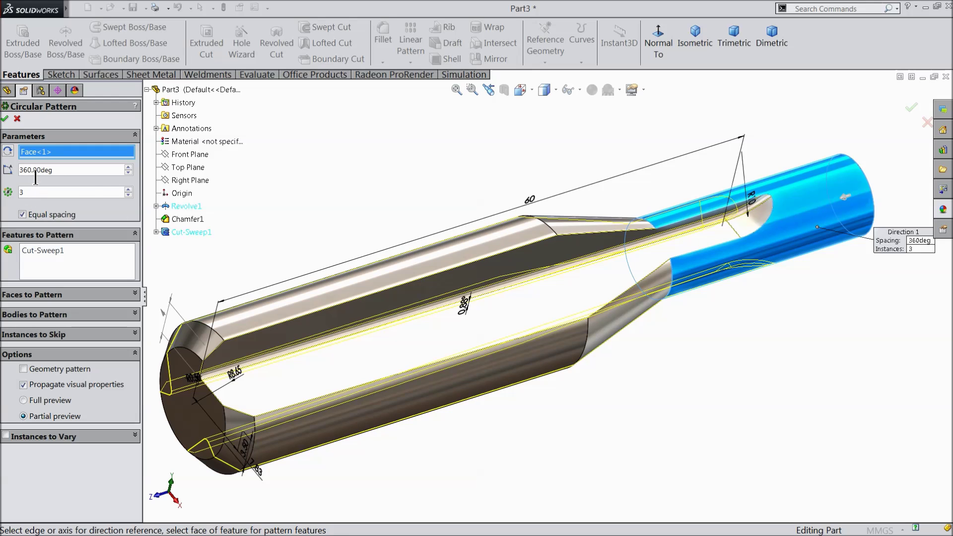
{"action": "left_click", "coordinate": [6, 119]}
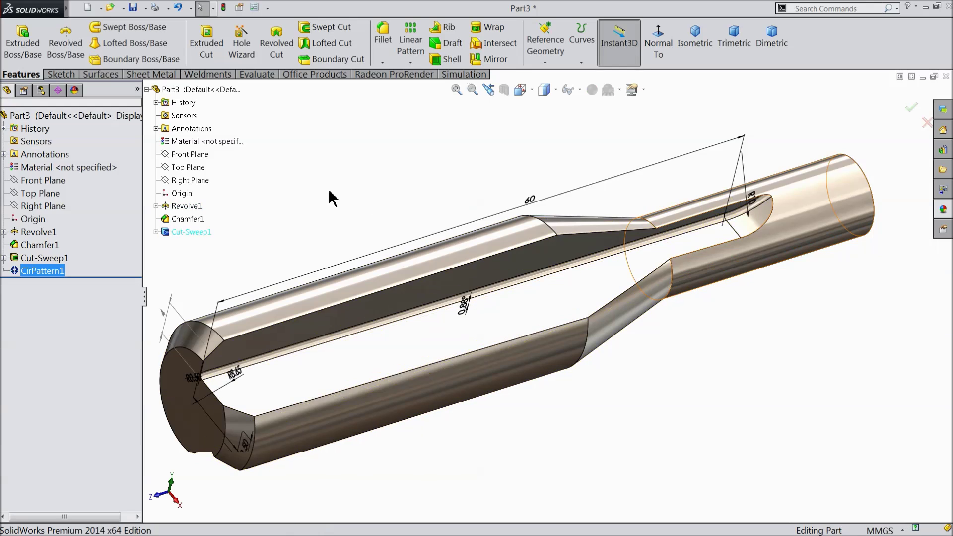
{"action": "left_click", "coordinate": [437, 186]}
Twist the whole fluted body by 180 degrees with a Flex feature.
{"action": "middle_click_drag", "start_coordinate": [436, 304], "coordinate": [422, 328]}
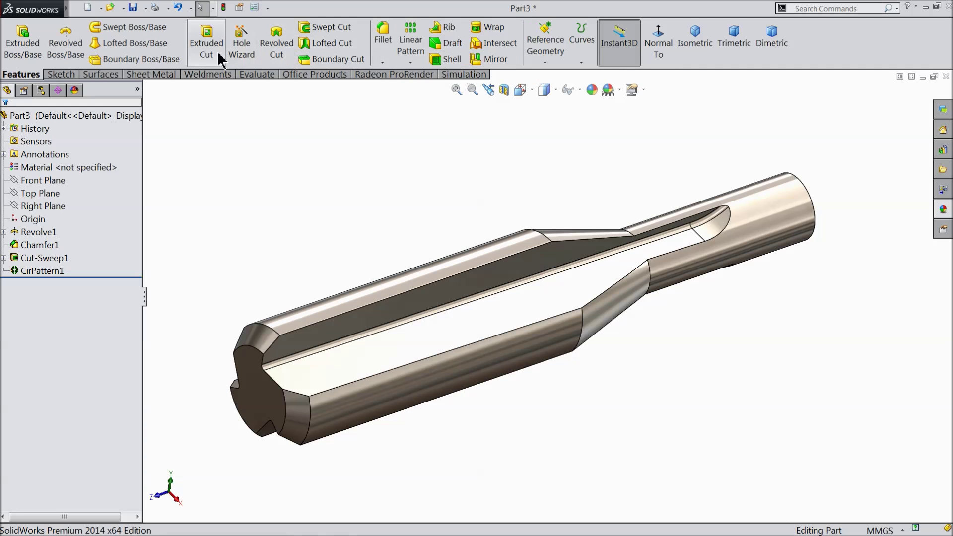
{"action": "mouse_move", "coordinate": [56, 18]}
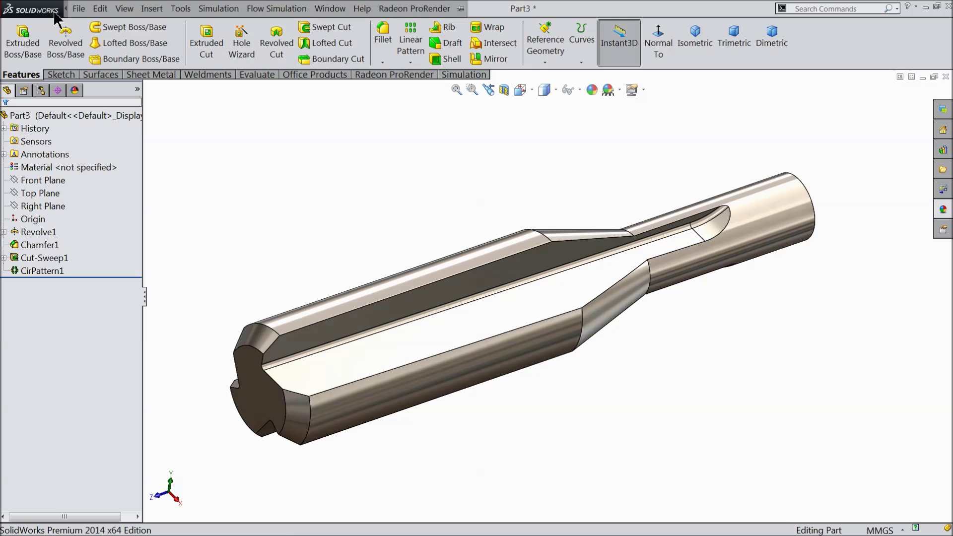
{"action": "left_click", "coordinate": [145, 9]}
{"action": "mouse_move", "coordinate": [171, 58]}
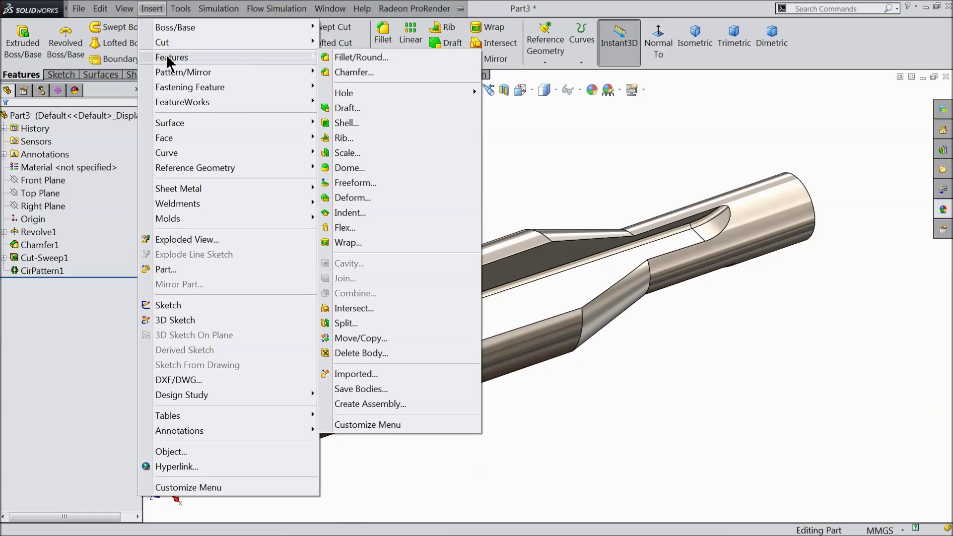
{"action": "left_click", "coordinate": [346, 228]}
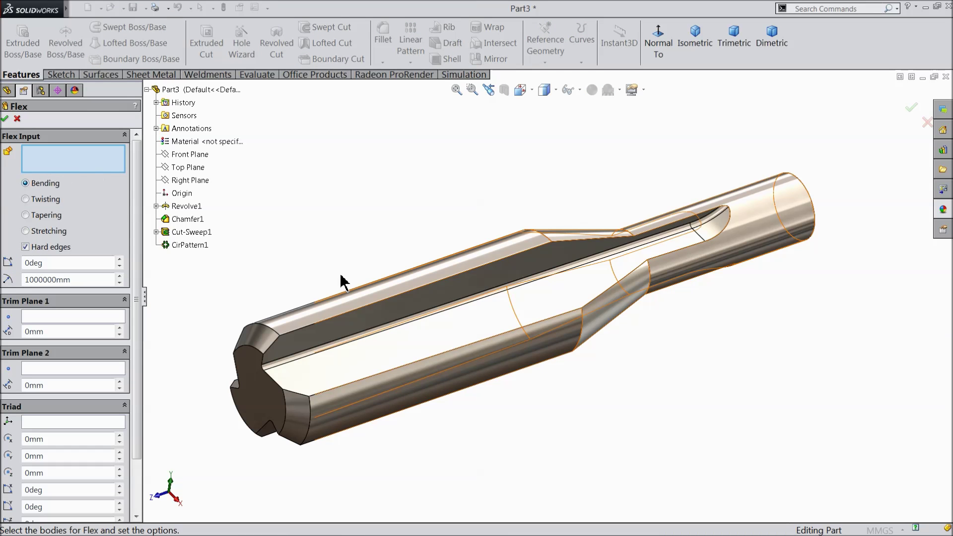
{"action": "left_click", "coordinate": [465, 334]}
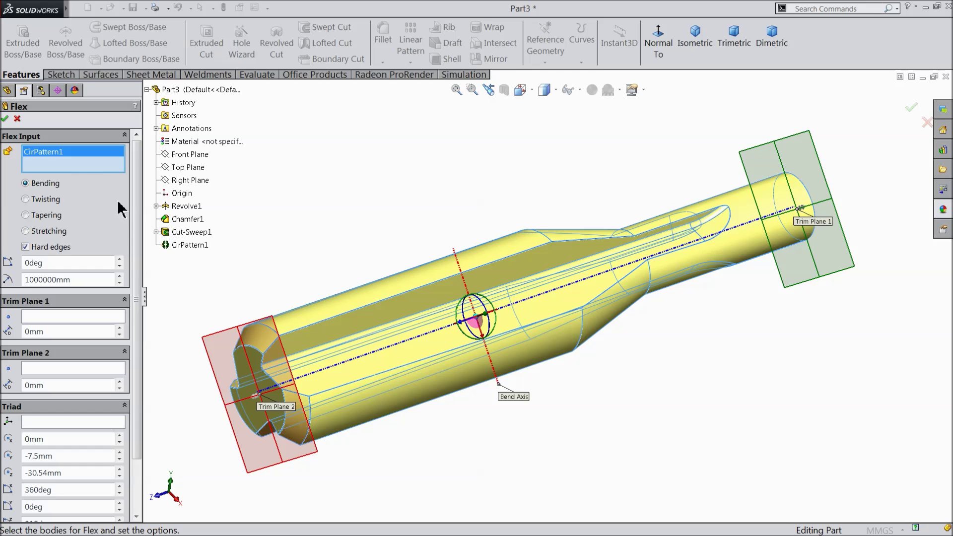
{"action": "left_click", "coordinate": [26, 199]}
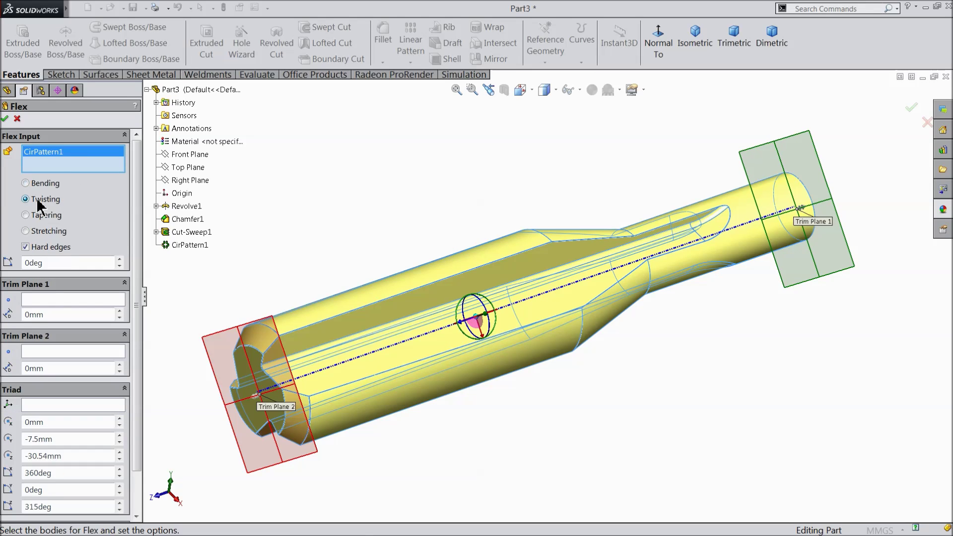
{"action": "left_click_drag", "start_coordinate": [63, 263], "coordinate": [19, 261]}
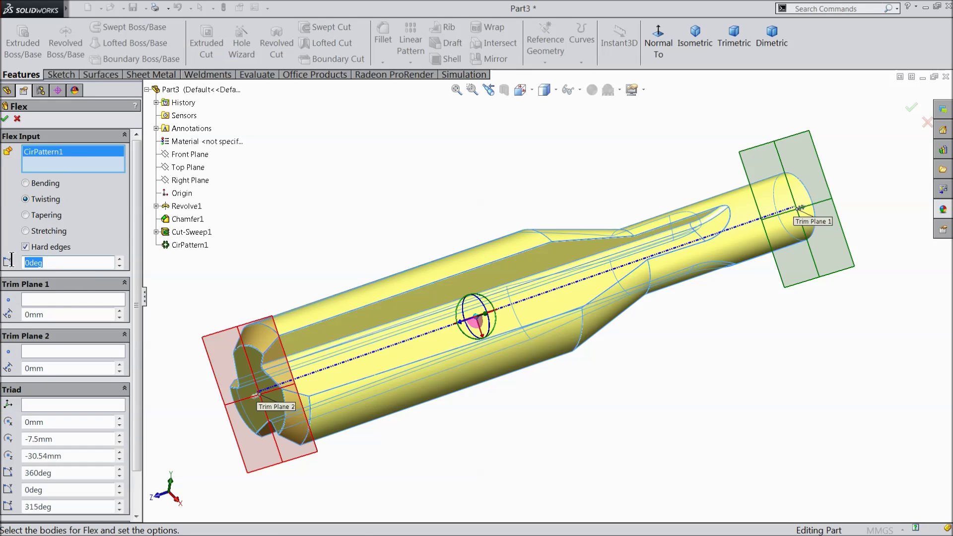
{"action": "type", "text": "180"}
{"action": "key", "text": "Return"}
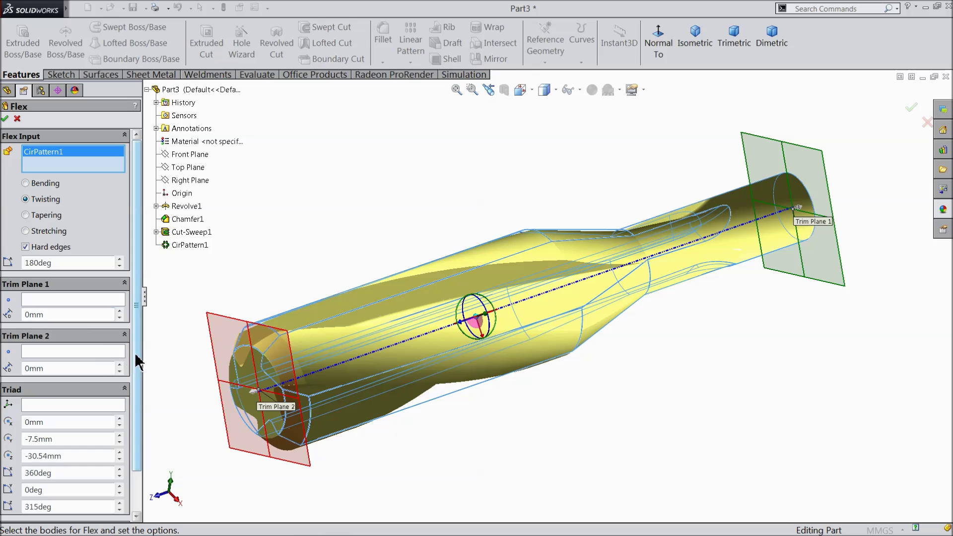
{"action": "left_click_drag", "start_coordinate": [132, 362], "coordinate": [132, 411]}
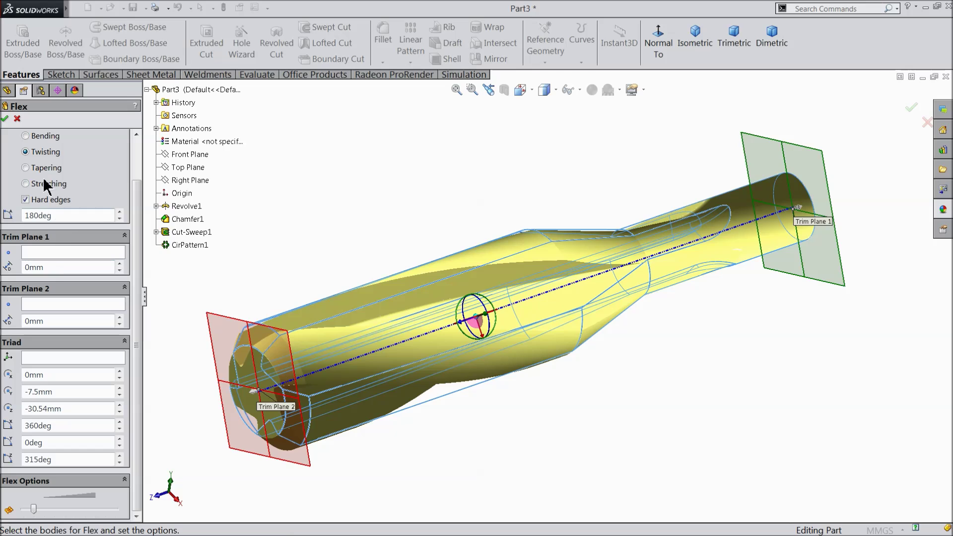
{"action": "left_click", "coordinate": [5, 118]}
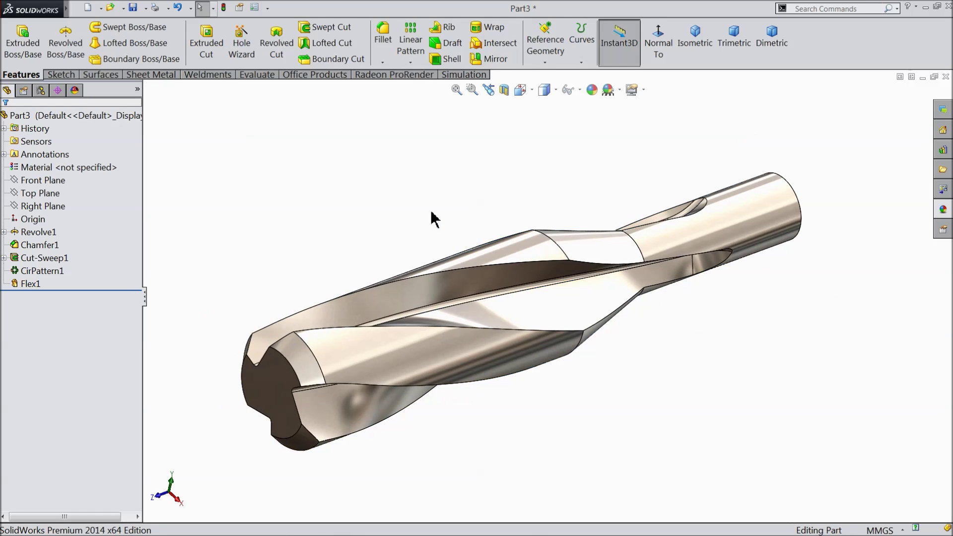
Start a sketch on the fluted end face and draw a circle about 18 mm in diameter centred on the tool axis.
{"action": "middle_click_drag", "start_coordinate": [430, 221], "coordinate": [445, 267]}
{"action": "middle_click_drag", "start_coordinate": [542, 305], "coordinate": [558, 261]}
{"action": "left_click", "coordinate": [288, 416]}
{"action": "scroll", "coordinate": [313, 426], "scroll_direction": "up", "scroll_amount": 1}
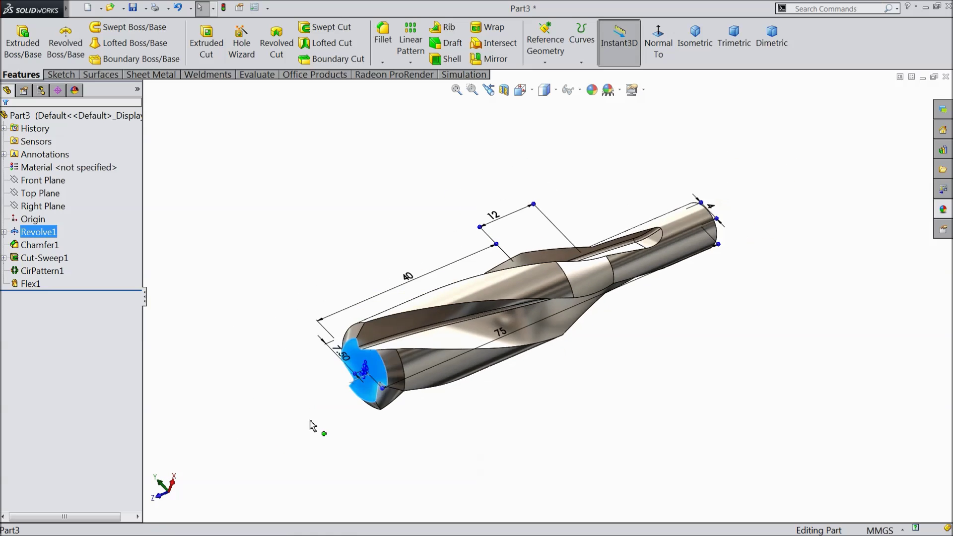
{"action": "scroll", "coordinate": [313, 426], "scroll_direction": "down", "scroll_amount": 5}
{"action": "left_click", "coordinate": [61, 75]}
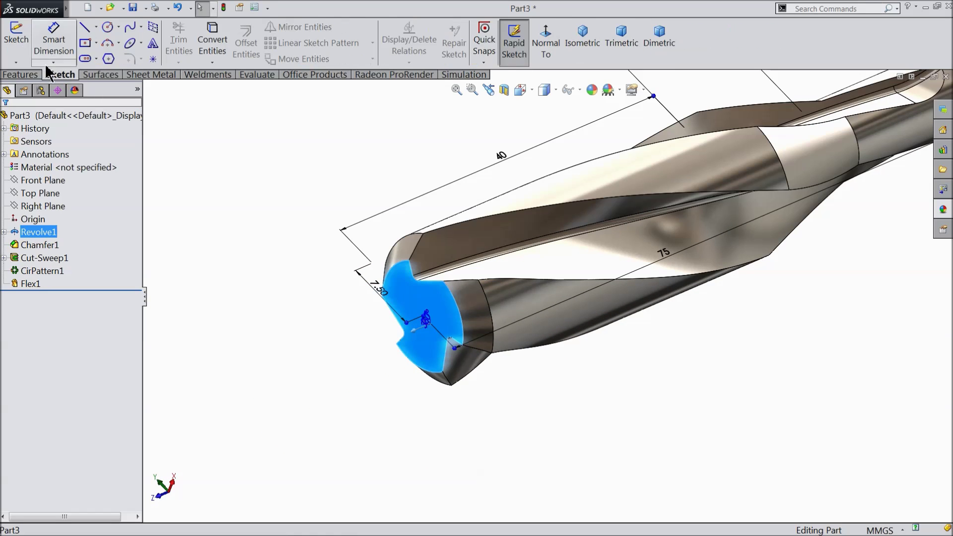
{"action": "left_click", "coordinate": [16, 40]}
{"action": "left_click", "coordinate": [107, 27]}
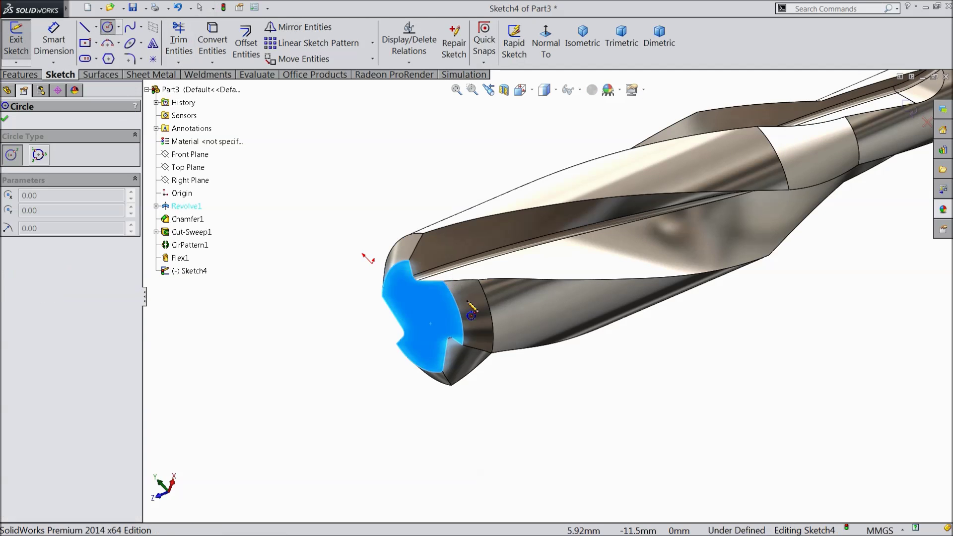
{"action": "scroll", "coordinate": [475, 346], "scroll_direction": "down", "scroll_amount": 2}
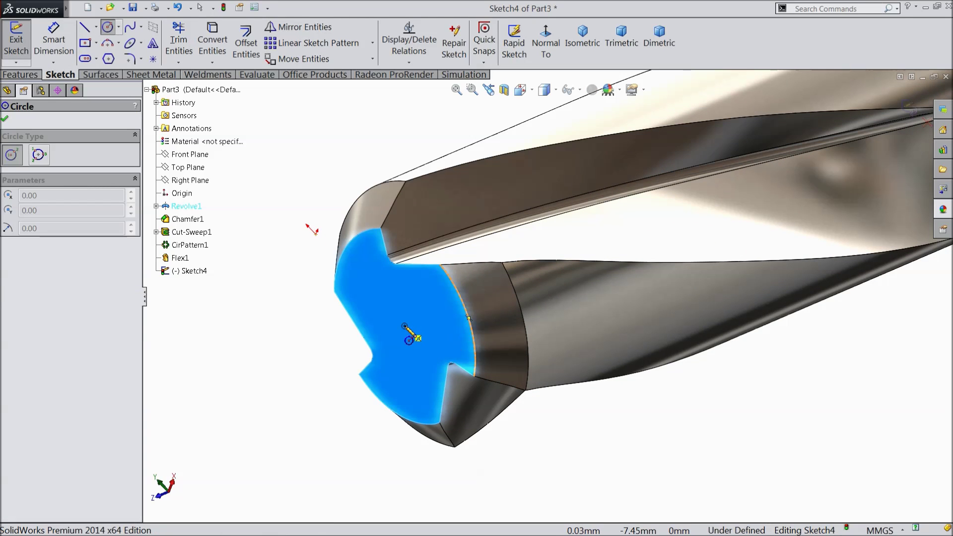
{"action": "left_click", "coordinate": [405, 328]}
{"action": "left_click", "coordinate": [325, 191]}
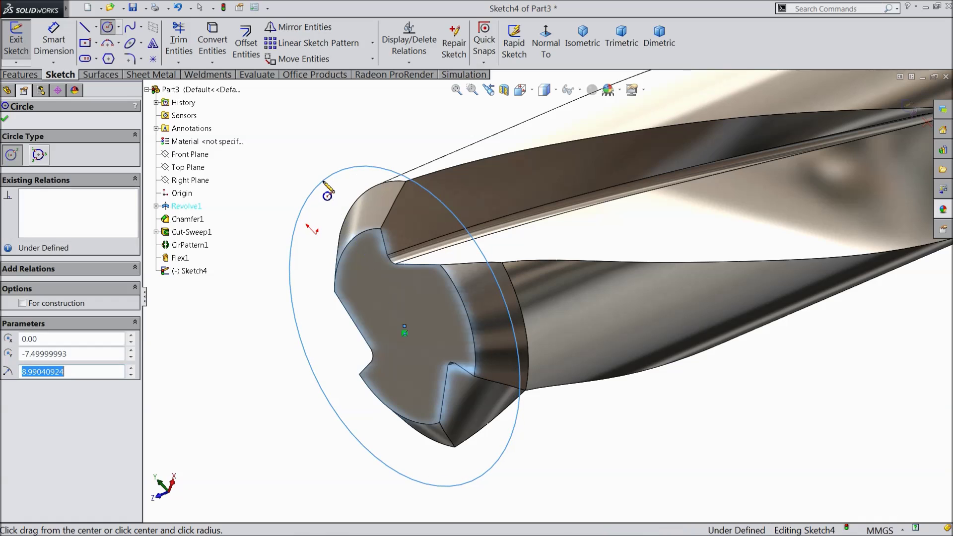
Dimension the circle's diameter at 14 mm.
{"action": "left_click", "coordinate": [54, 44]}
{"action": "left_click", "coordinate": [294, 320]}
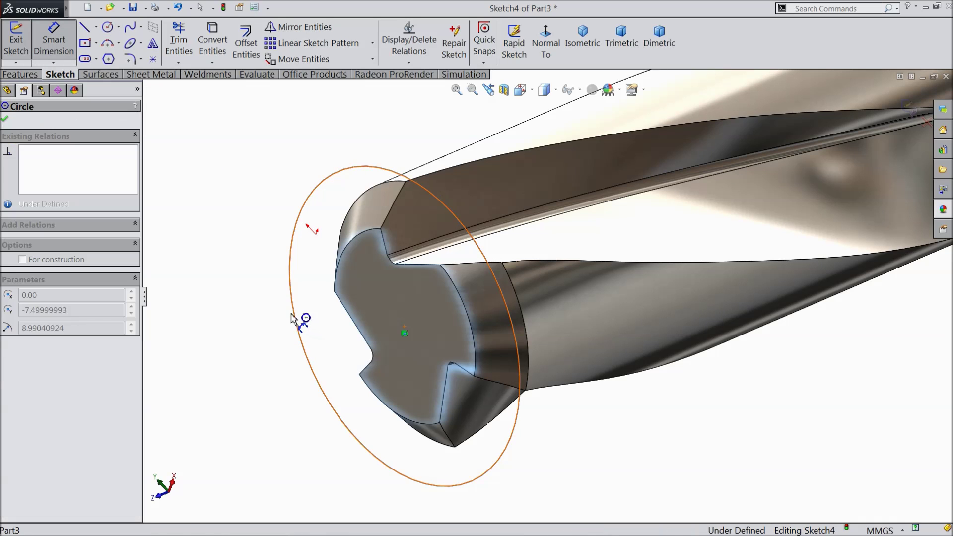
{"action": "left_click", "coordinate": [248, 297]}
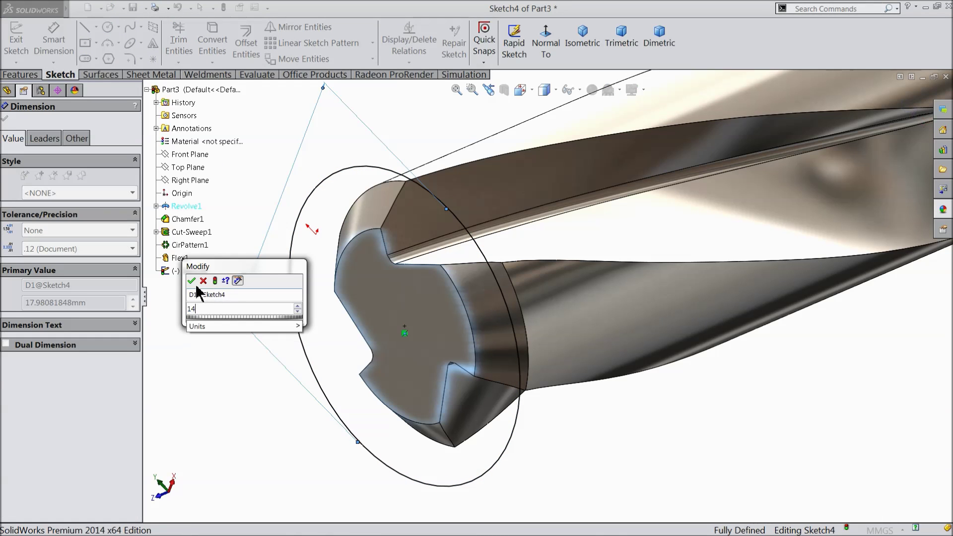
{"action": "left_click", "coordinate": [198, 280]}
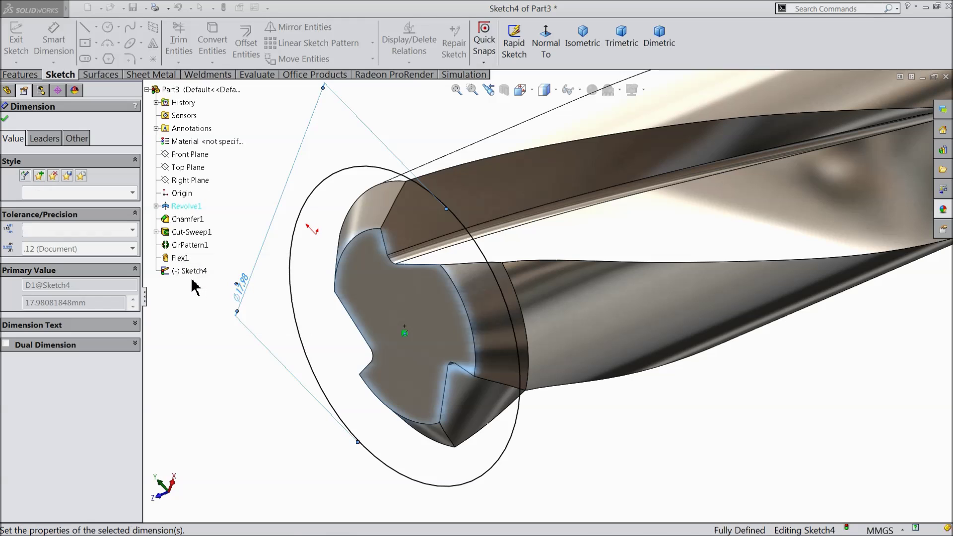
{"action": "left_click", "coordinate": [6, 120]}
Cut away the material outside the circle with a blind Extruded Cut 65 mm deep, flipping the side to cut.
{"action": "left_click", "coordinate": [20, 76]}
{"action": "left_click", "coordinate": [209, 40]}
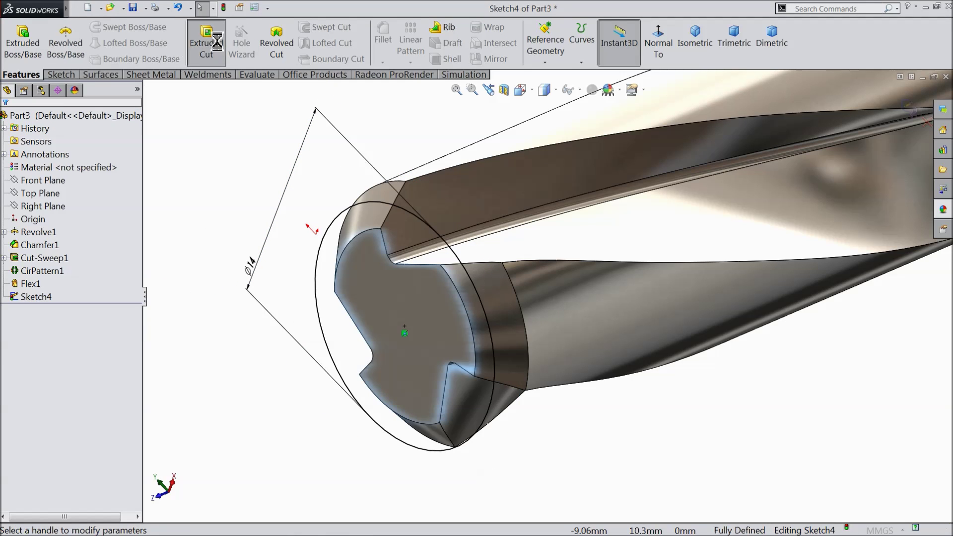
{"action": "type", "text": "65"}
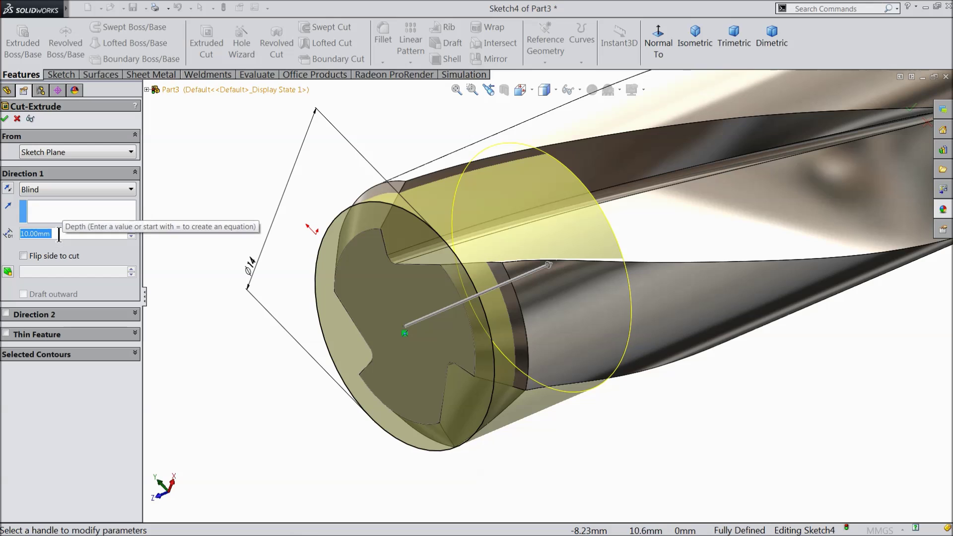
{"action": "key", "text": "Return"}
{"action": "scroll", "coordinate": [243, 199], "scroll_direction": "up", "scroll_amount": 3}
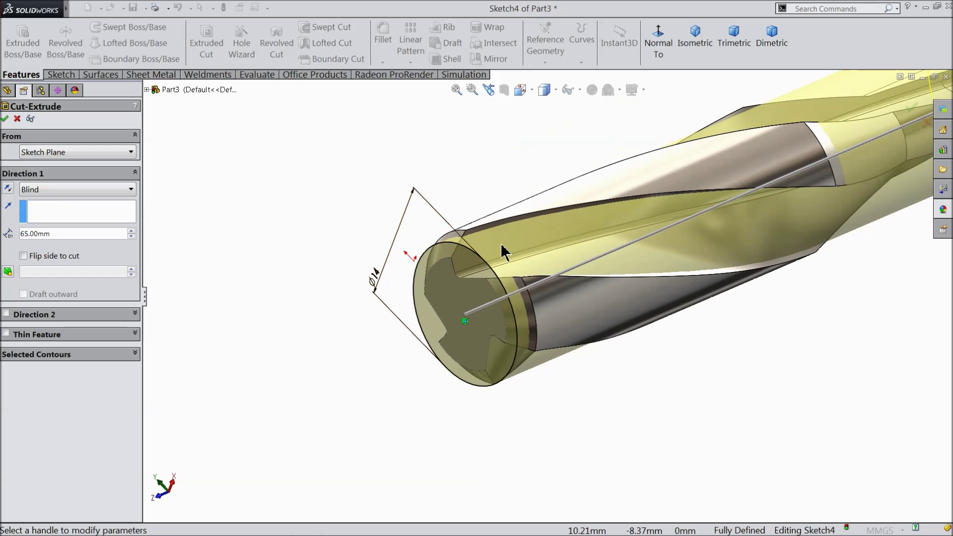
{"action": "scroll", "coordinate": [505, 249], "scroll_direction": "up", "scroll_amount": 3}
{"action": "scroll", "coordinate": [579, 240], "scroll_direction": "down", "scroll_amount": 4}
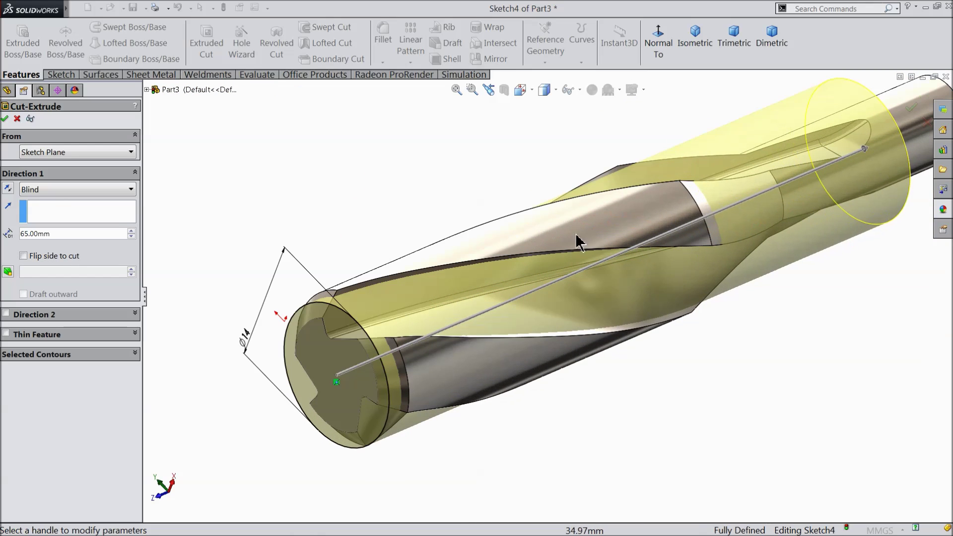
{"action": "left_click", "coordinate": [24, 256]}
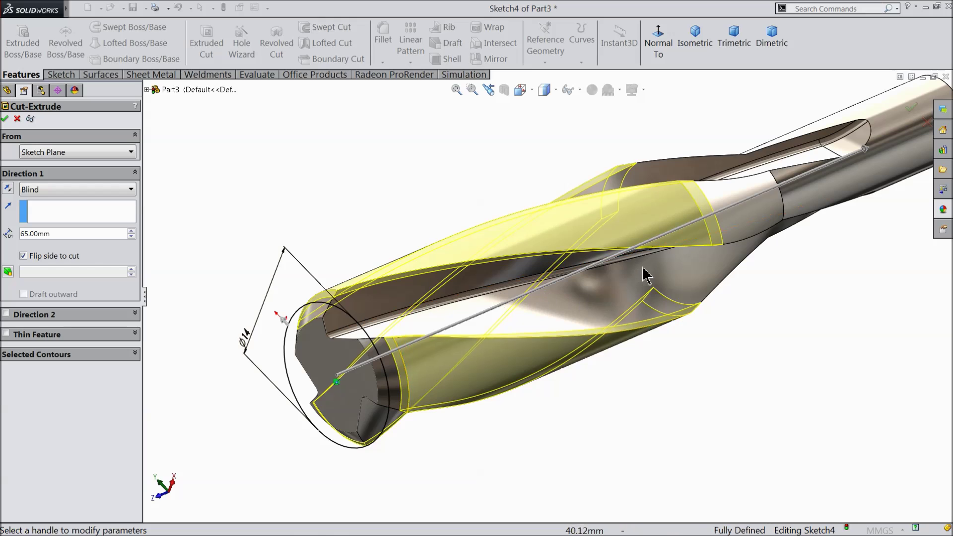
{"action": "scroll", "coordinate": [646, 270], "scroll_direction": "down", "scroll_amount": 1}
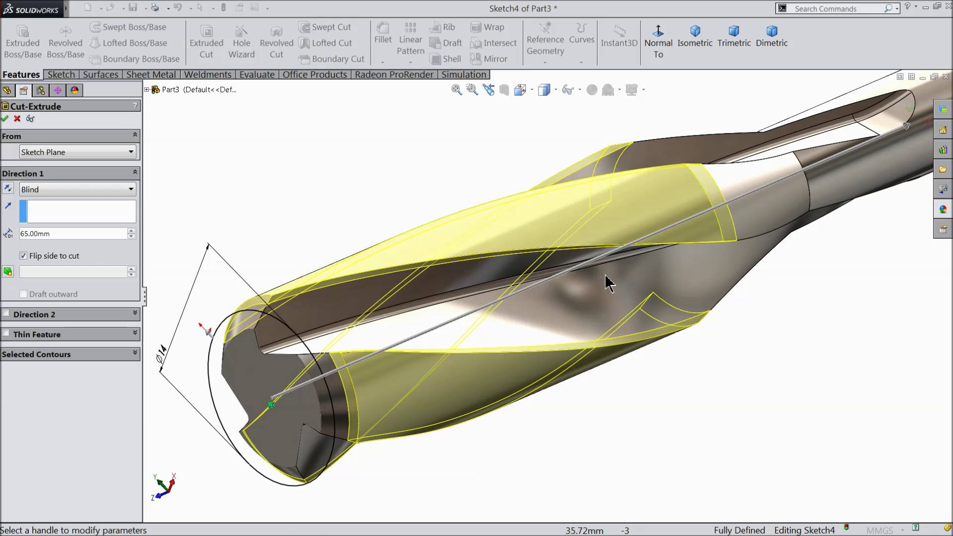
{"action": "left_click", "coordinate": [5, 118]}
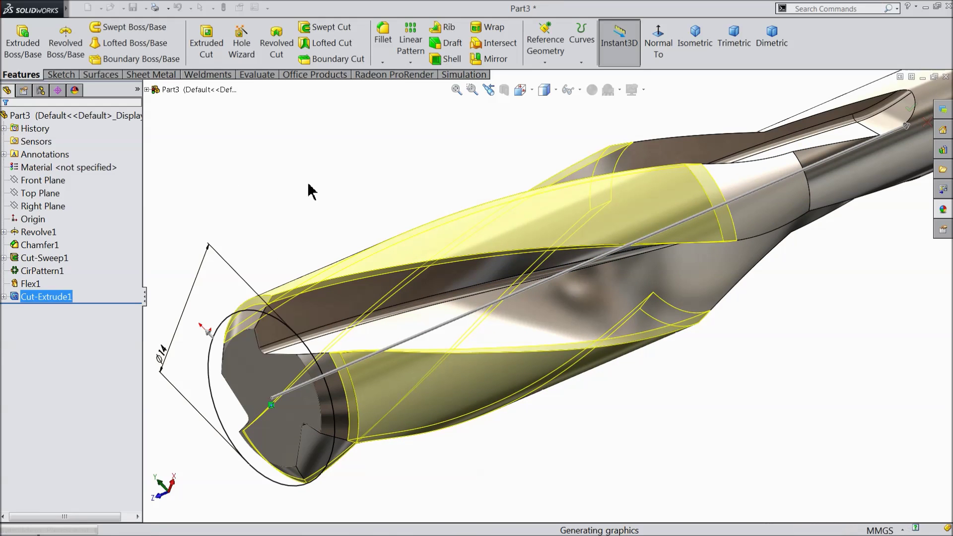
{"action": "key", "text": "f"}
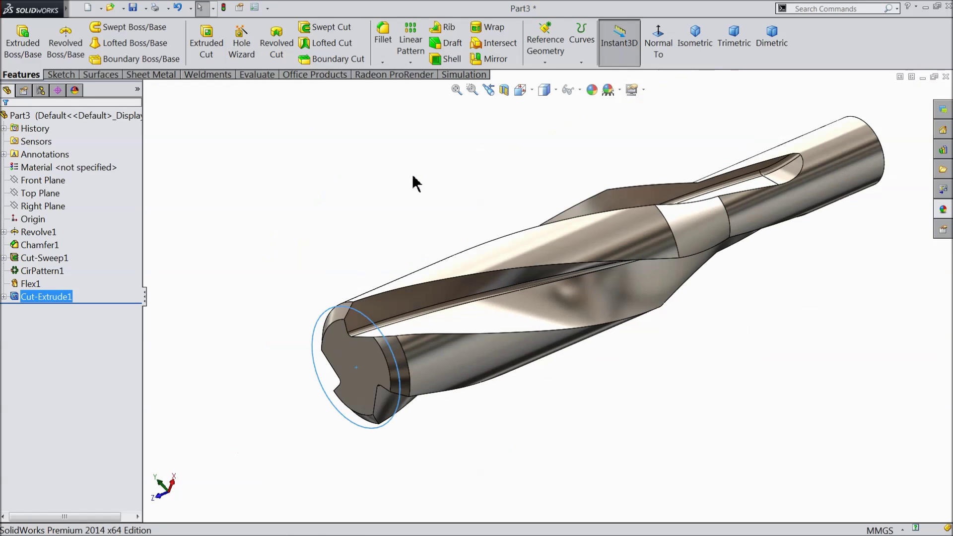
{"action": "key", "text": "Escape"}
Create a reference plane offset 10 mm outward from the fluted end face and start a sketch on it.
{"action": "mouse_move", "coordinate": [547, 292]}
{"action": "middle_mouse_down"}
{"action": "mouse_move", "coordinate": [521, 164]}
{"action": "mouse_move", "coordinate": [532, 164]}
{"action": "mouse_move", "coordinate": [532, 264]}
{"action": "middle_mouse_up"}
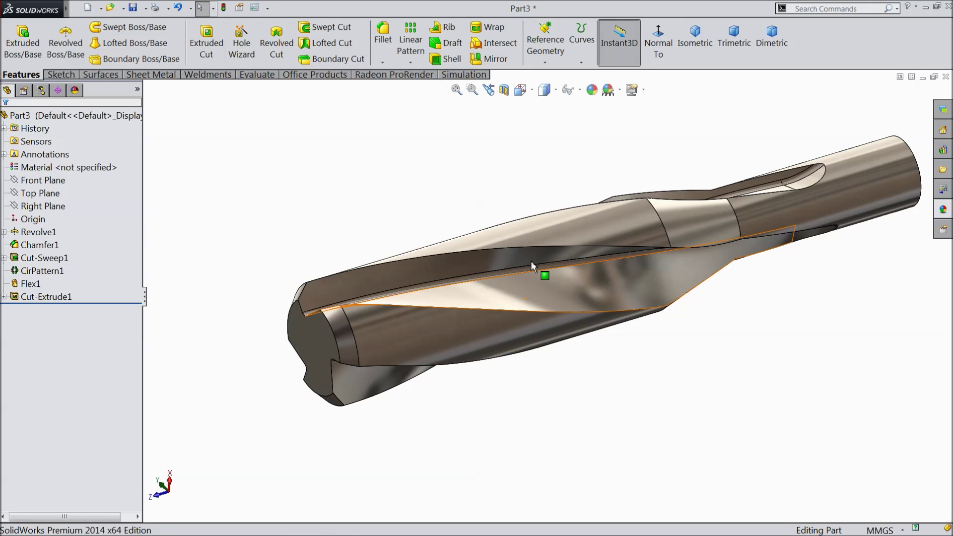
{"action": "middle_click_drag", "start_coordinate": [517, 262], "coordinate": [524, 265]}
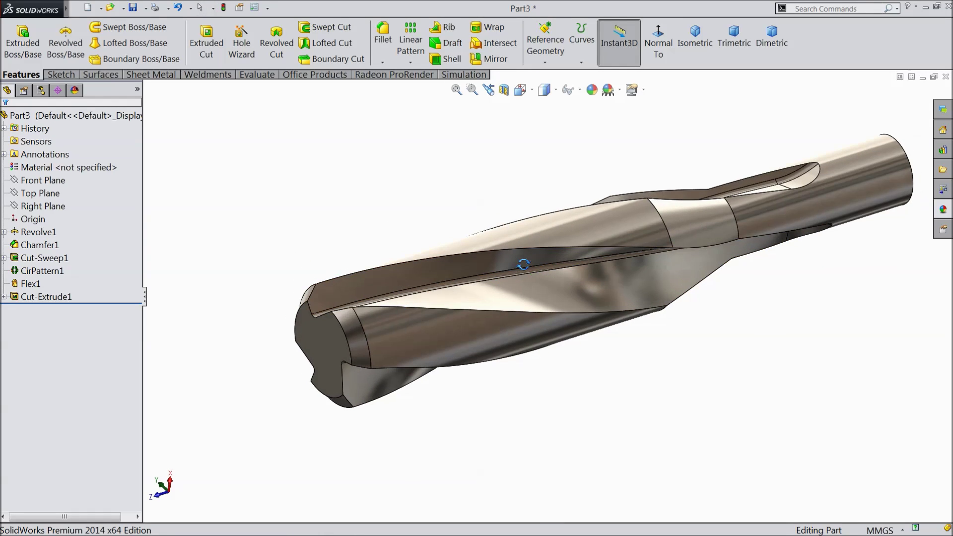
{"action": "scroll", "coordinate": [402, 354], "scroll_direction": "up", "scroll_amount": 1}
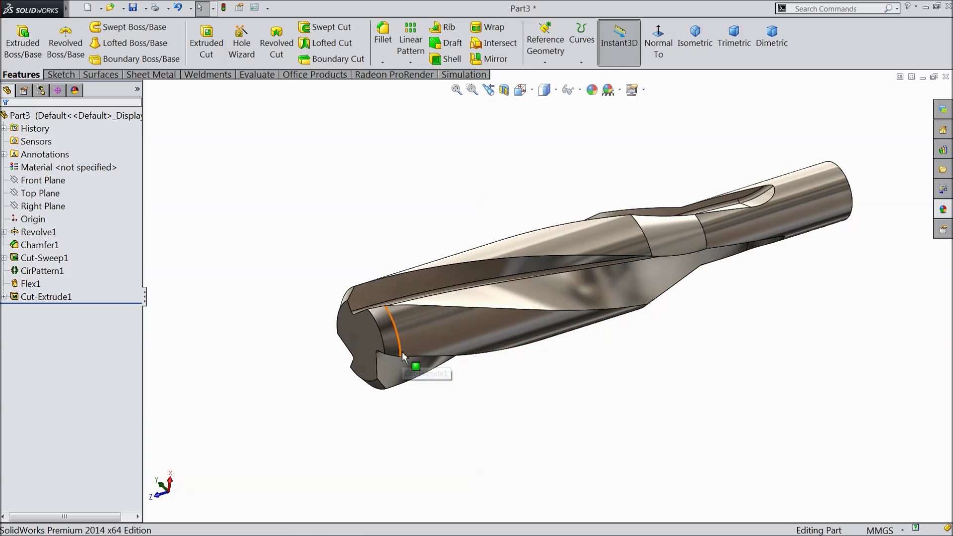
{"action": "scroll", "coordinate": [403, 353], "scroll_direction": "down", "scroll_amount": 1}
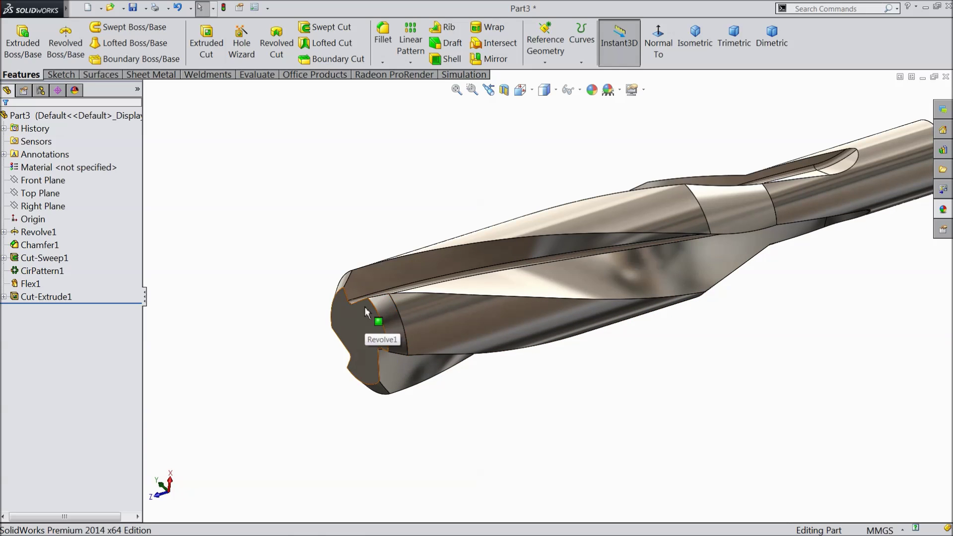
{"action": "left_click", "coordinate": [543, 60]}
{"action": "left_click", "coordinate": [553, 73]}
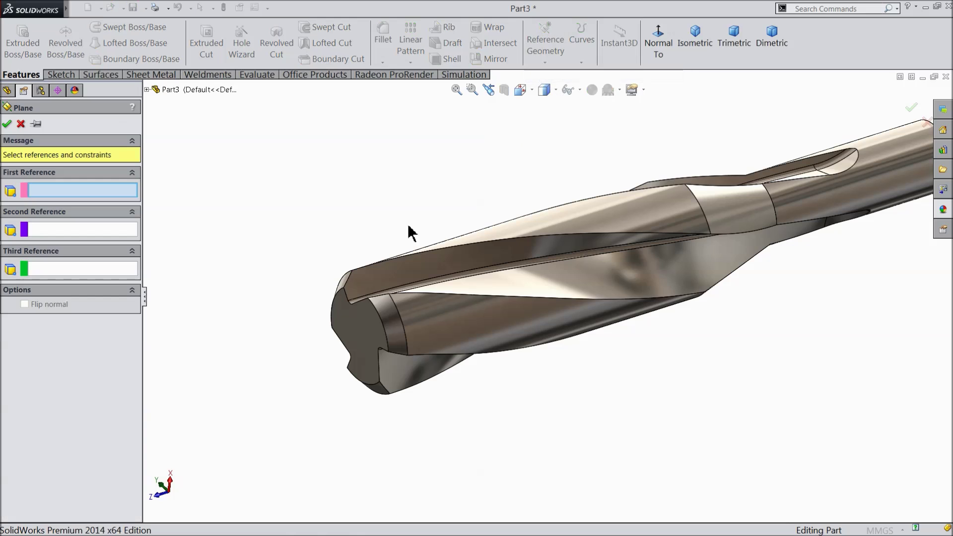
{"action": "left_click", "coordinate": [344, 324]}
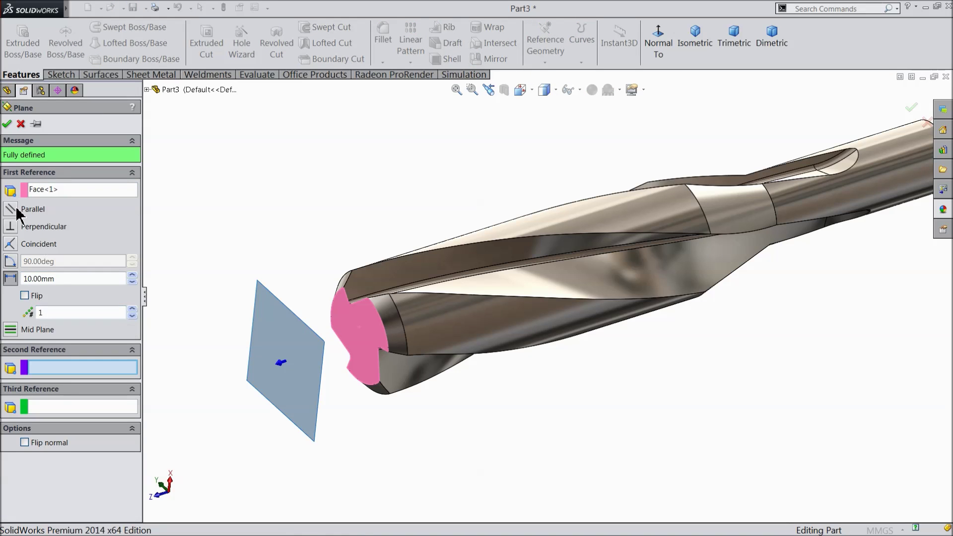
{"action": "left_click", "coordinate": [7, 124]}
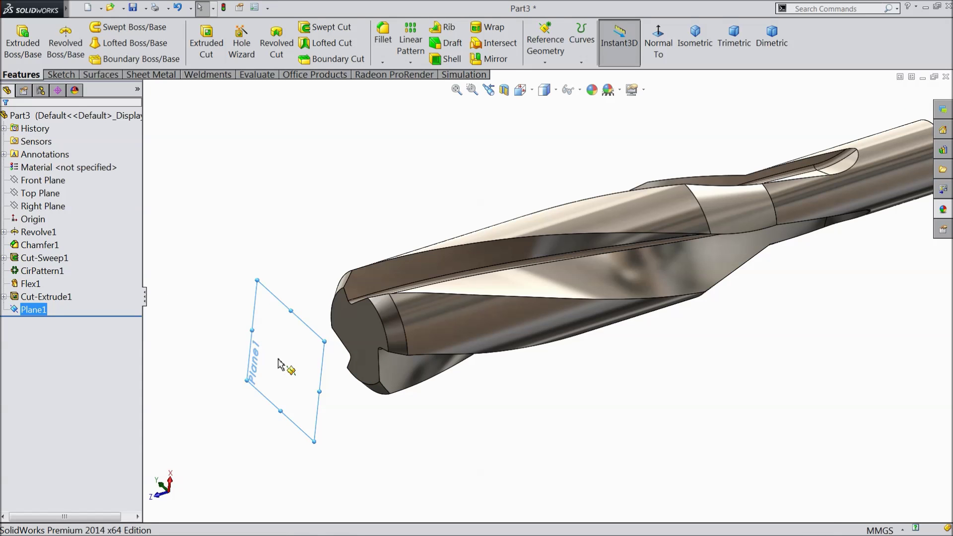
{"action": "left_click", "coordinate": [61, 75]}
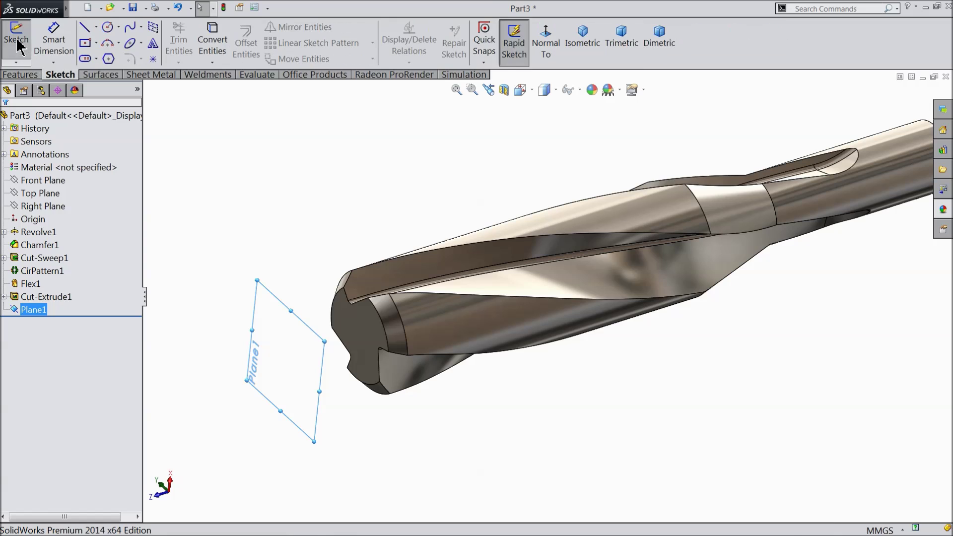
{"action": "left_click", "coordinate": [17, 42]}
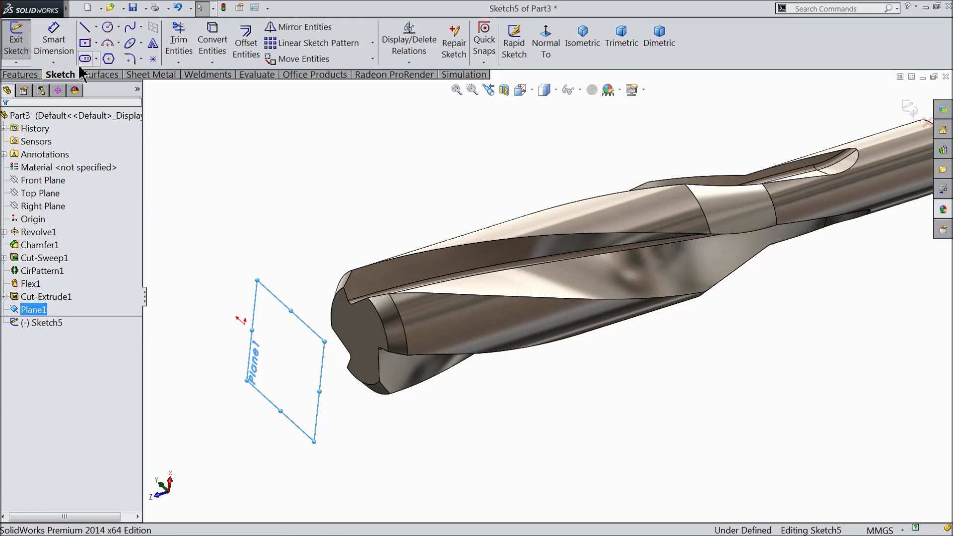
Convert the circle from the Extruded Cut's sketch into the current sketch on the offset plane.
{"action": "left_click", "coordinate": [4, 296]}
{"action": "left_click", "coordinate": [40, 310]}
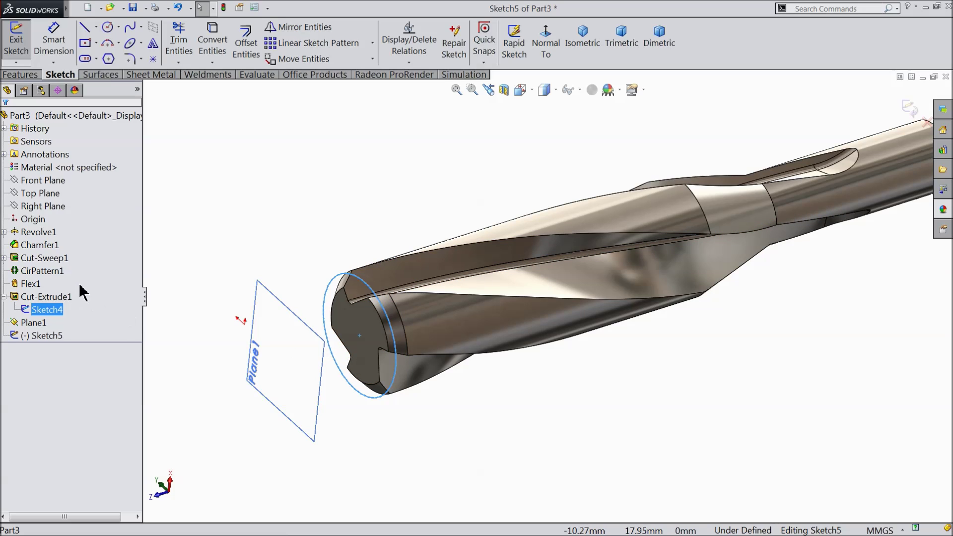
{"action": "left_click", "coordinate": [212, 44]}
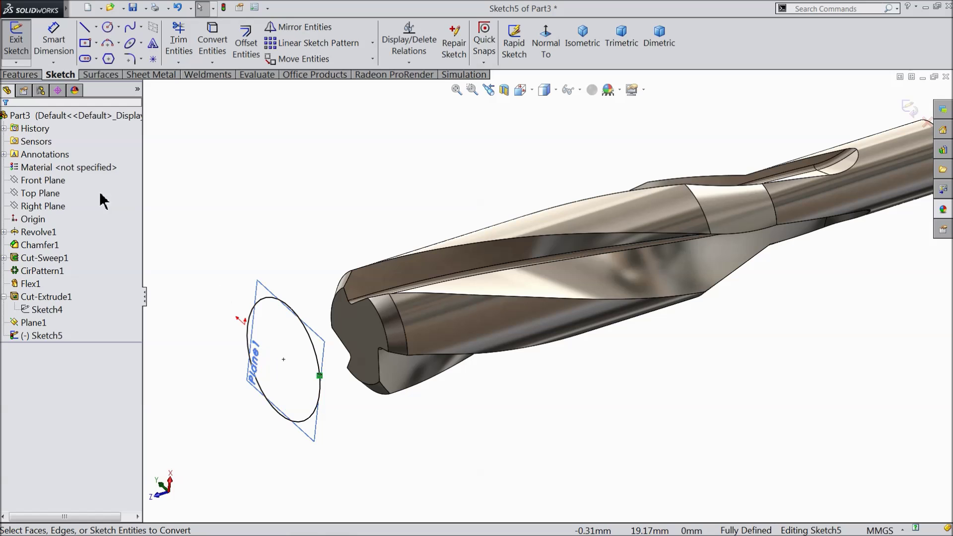
Create a clockwise constant-pitch helix from the circle, 70 mm high with 1.5 mm pitch, reversed direction and a 180° start angle.
{"action": "left_click", "coordinate": [20, 74]}
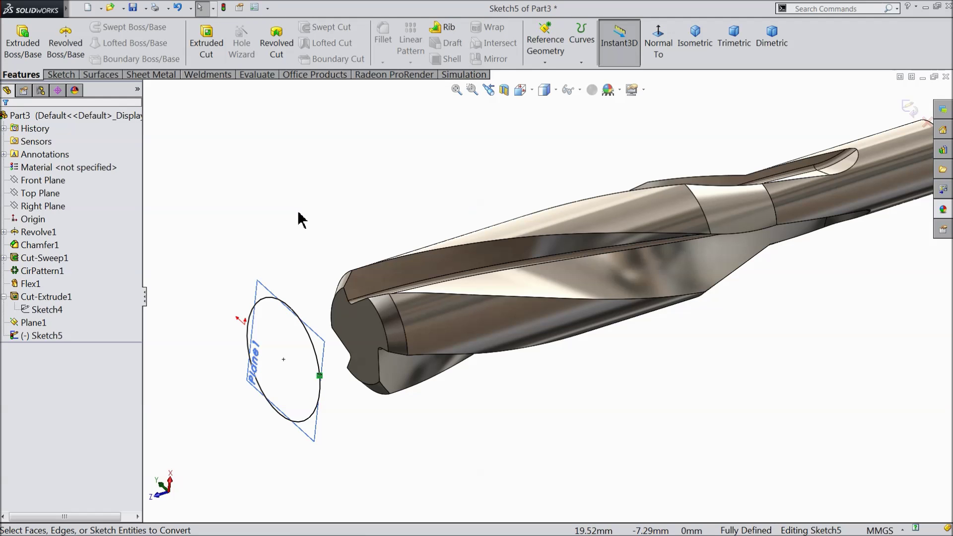
{"action": "left_click", "coordinate": [582, 42]}
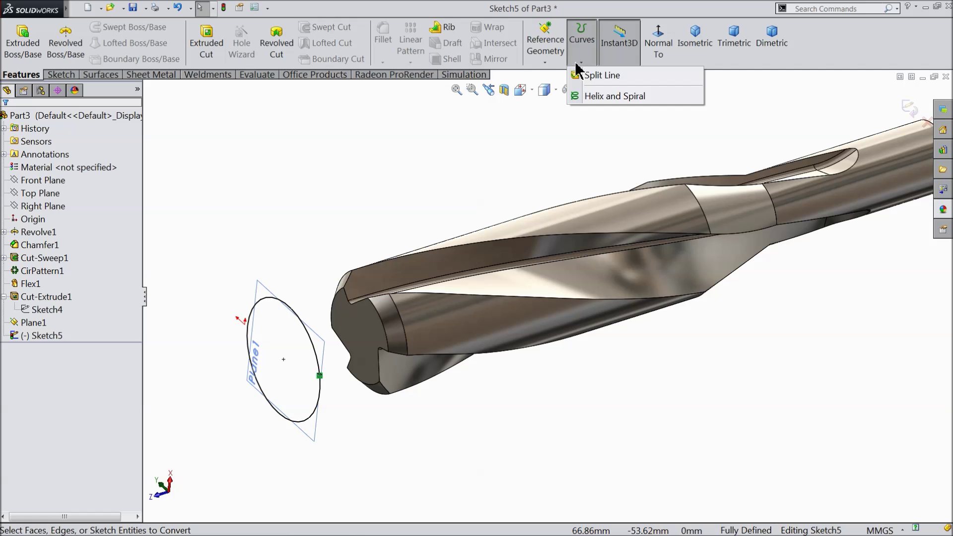
{"action": "left_click", "coordinate": [602, 97]}
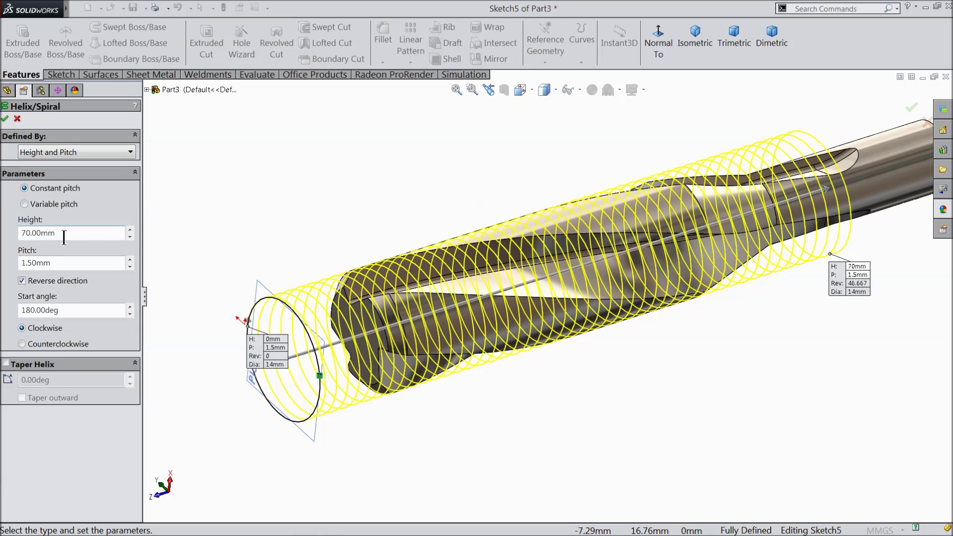
{"action": "left_click_drag", "start_coordinate": [60, 233], "coordinate": [16, 235]}
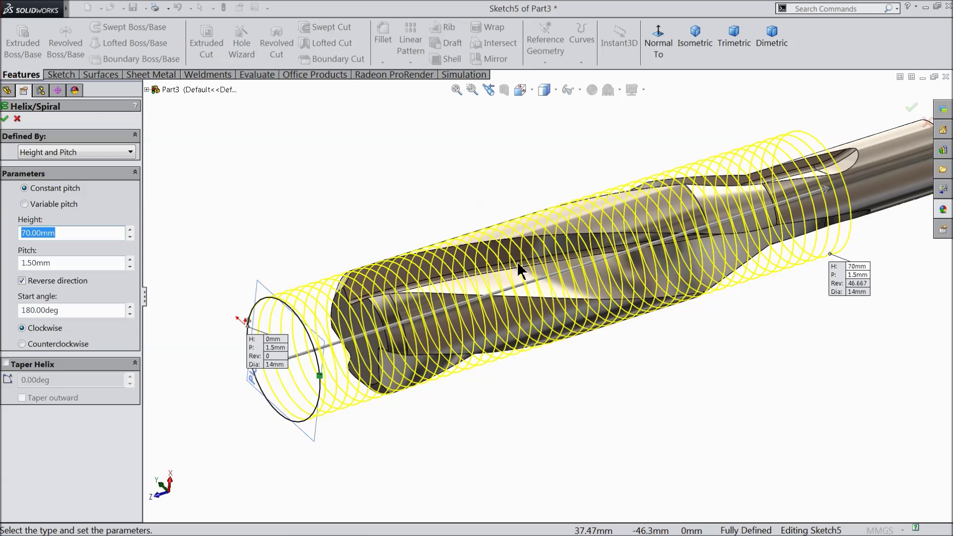
{"action": "left_click", "coordinate": [5, 119]}
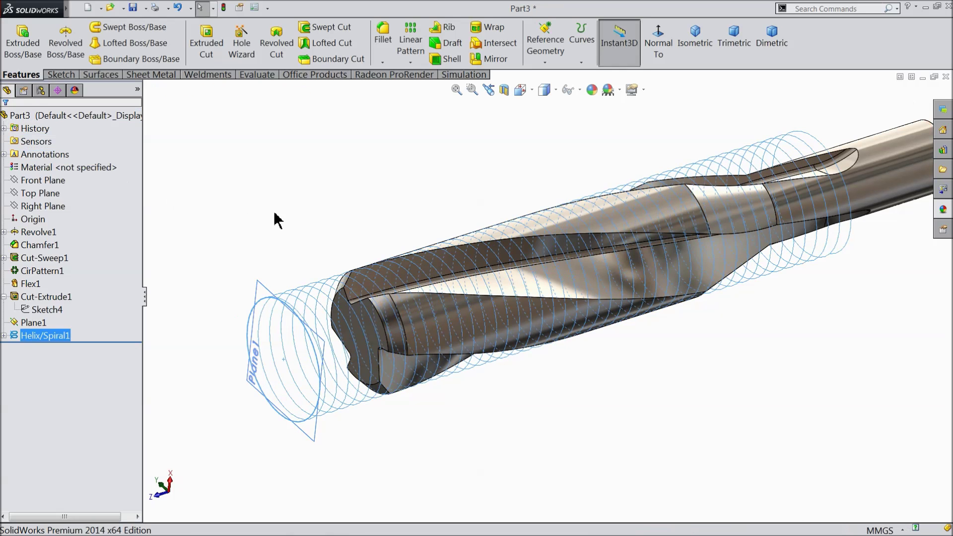
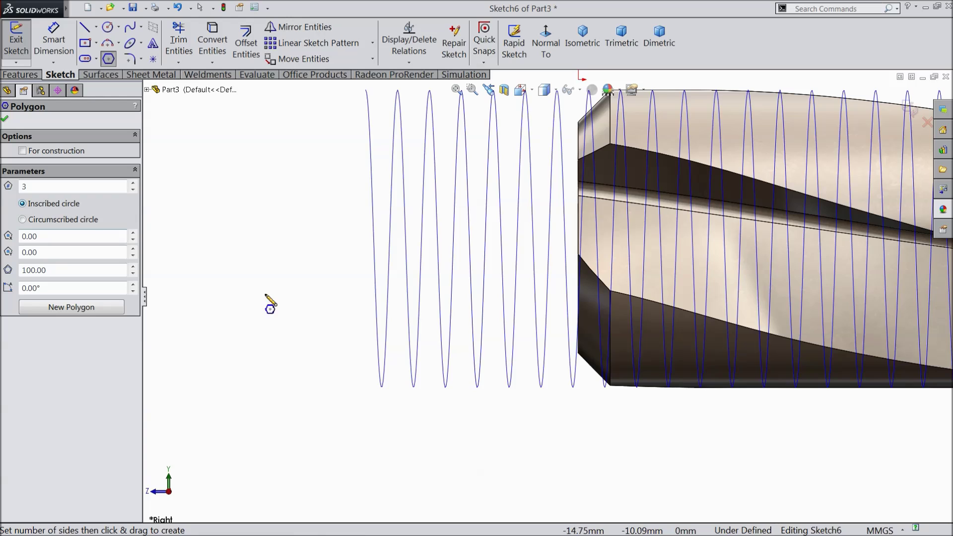
Sketch a three-sided polygon about 4.73 mm per side beyond the helix's free end and make its base horizontal.
{"action": "left_click_drag", "start_coordinate": [252, 338], "coordinate": [252, 252]}
{"action": "right_click", "coordinate": [253, 255]}
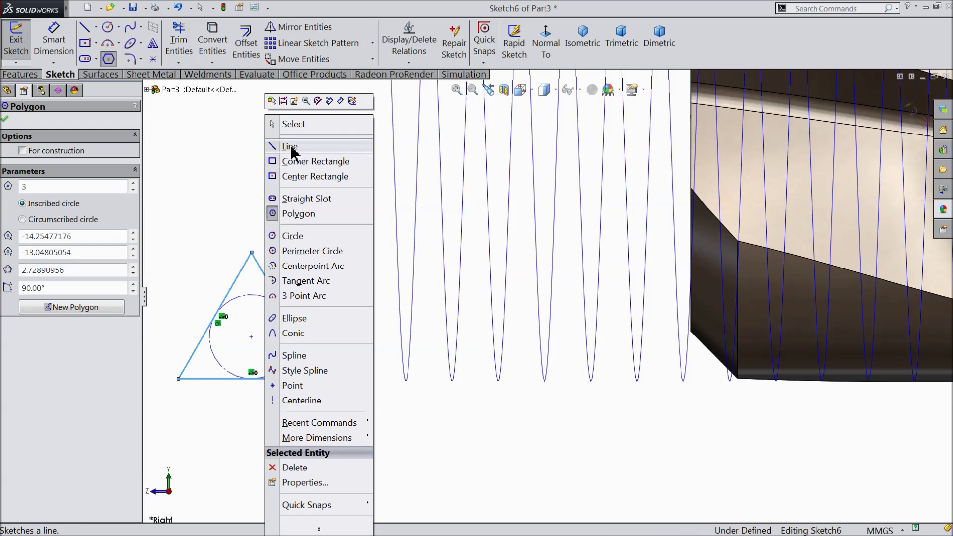
{"action": "left_click", "coordinate": [296, 124]}
{"action": "scroll", "coordinate": [298, 385], "scroll_direction": "down", "scroll_amount": 2}
{"action": "left_click", "coordinate": [301, 370]}
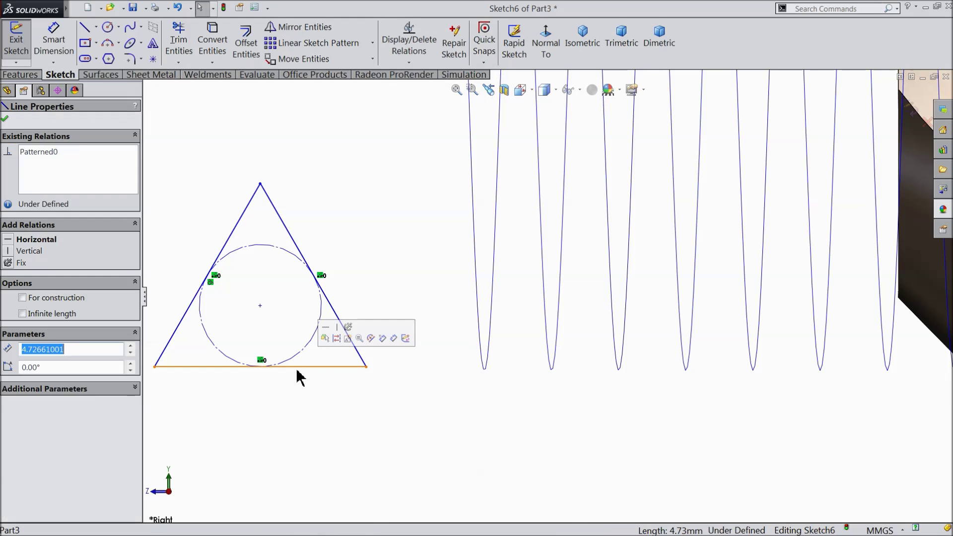
{"action": "left_click", "coordinate": [327, 328]}
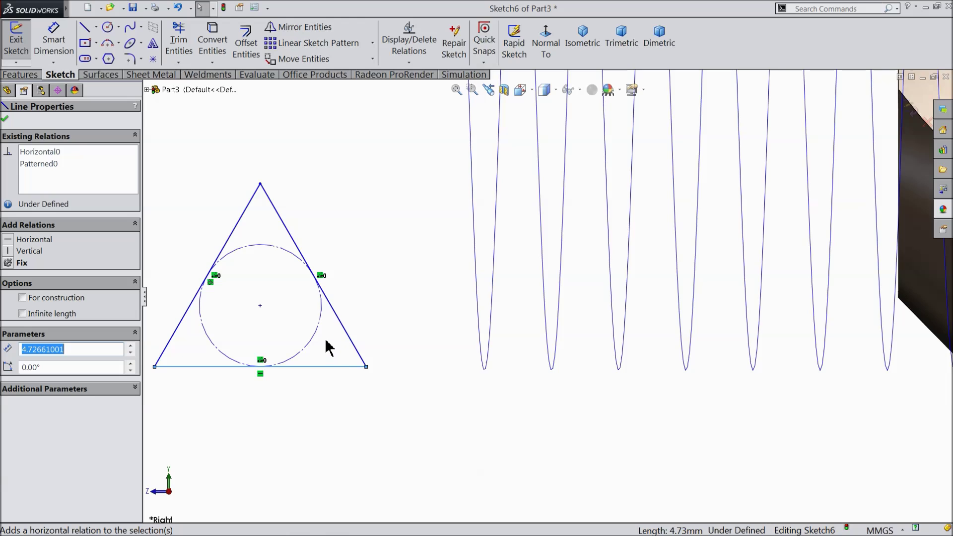
Dimension the triangle's height from apex to base at 0.9195 mm and move the dimension clear of the profile.
{"action": "scroll", "coordinate": [337, 318], "scroll_direction": "up", "scroll_amount": 2}
{"action": "scroll", "coordinate": [347, 287], "scroll_direction": "down", "scroll_amount": 2}
{"action": "left_click", "coordinate": [54, 40]}
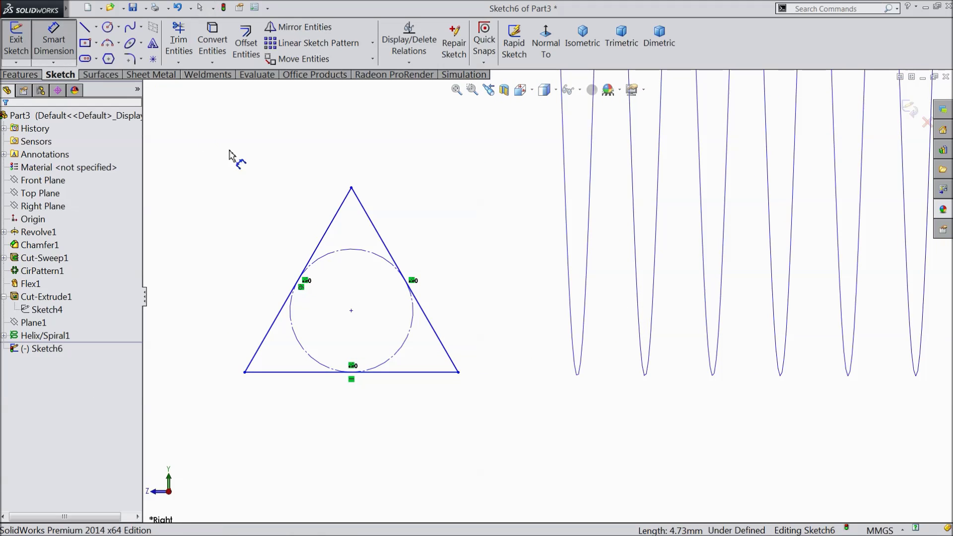
{"action": "left_click", "coordinate": [352, 189]}
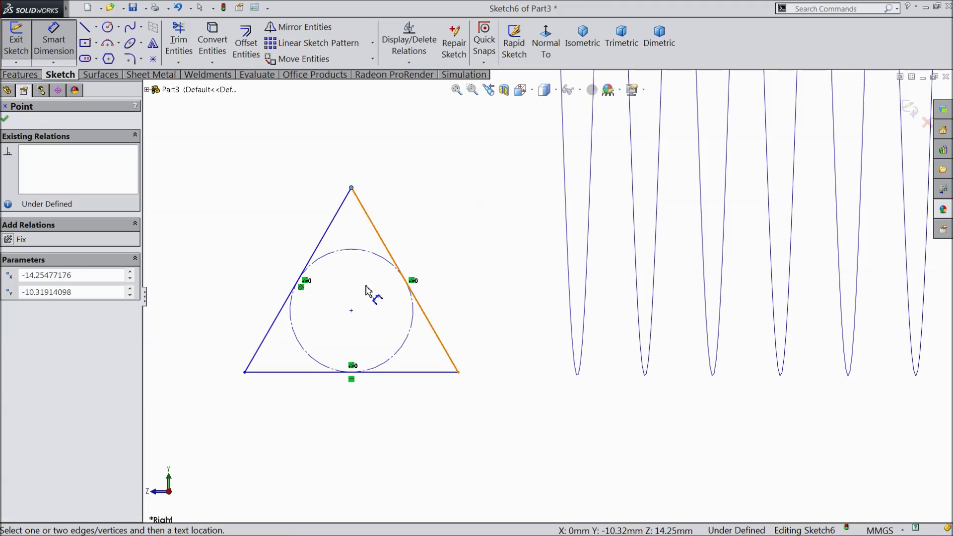
{"action": "left_click", "coordinate": [379, 380]}
{"action": "left_click", "coordinate": [190, 300]}
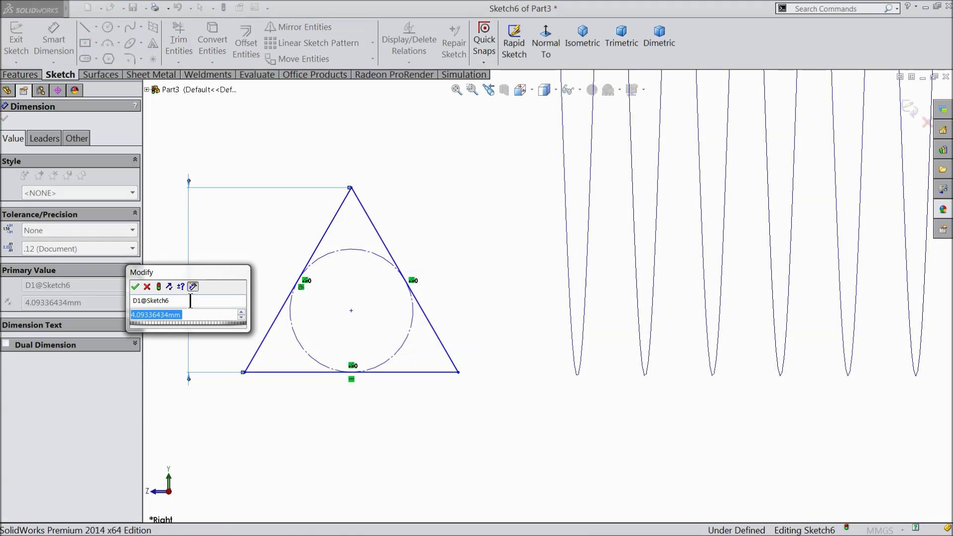
{"action": "type", "text": "0.9195"}
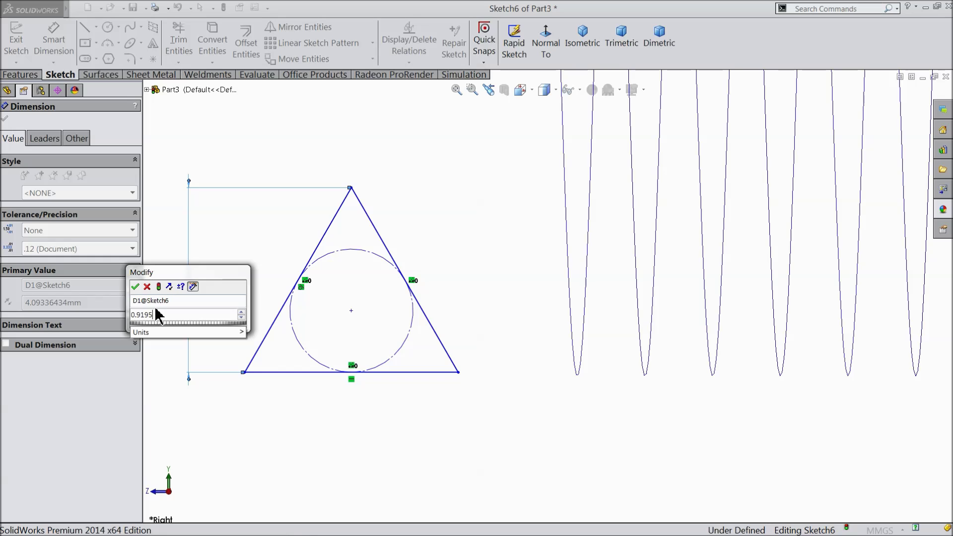
{"action": "left_click", "coordinate": [135, 288]}
{"action": "key", "text": "ctrl+z"}
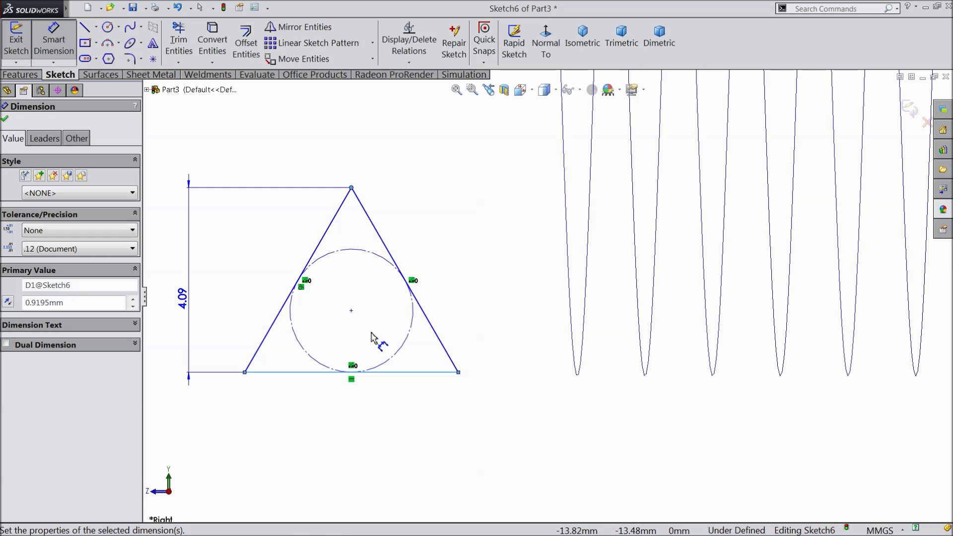
{"action": "left_click", "coordinate": [443, 243]}
{"action": "scroll", "coordinate": [305, 305], "scroll_direction": "up", "scroll_amount": 2}
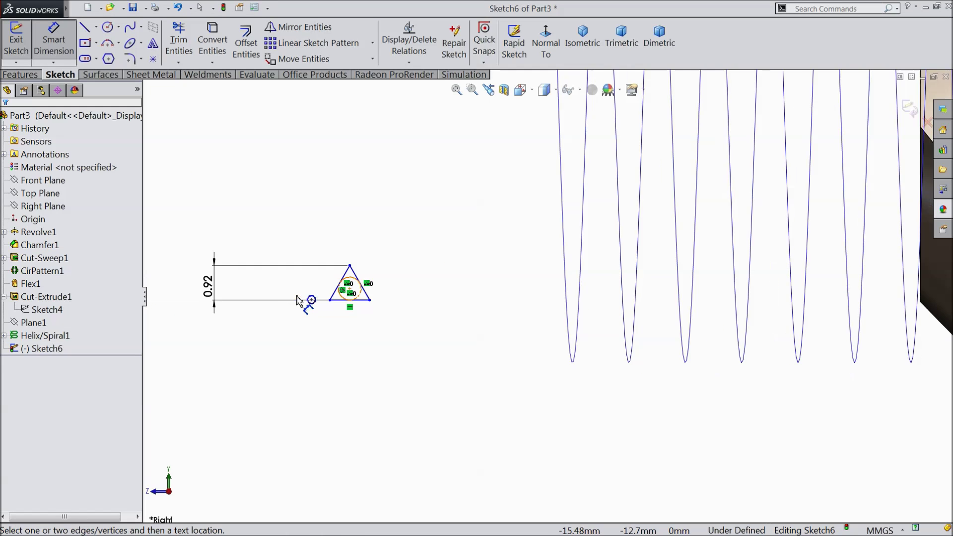
{"action": "scroll", "coordinate": [348, 292], "scroll_direction": "down", "scroll_amount": 4}
{"action": "left_click_drag", "start_coordinate": [174, 293], "coordinate": [350, 294]}
{"action": "scroll", "coordinate": [405, 288], "scroll_direction": "down", "scroll_amount": 5}
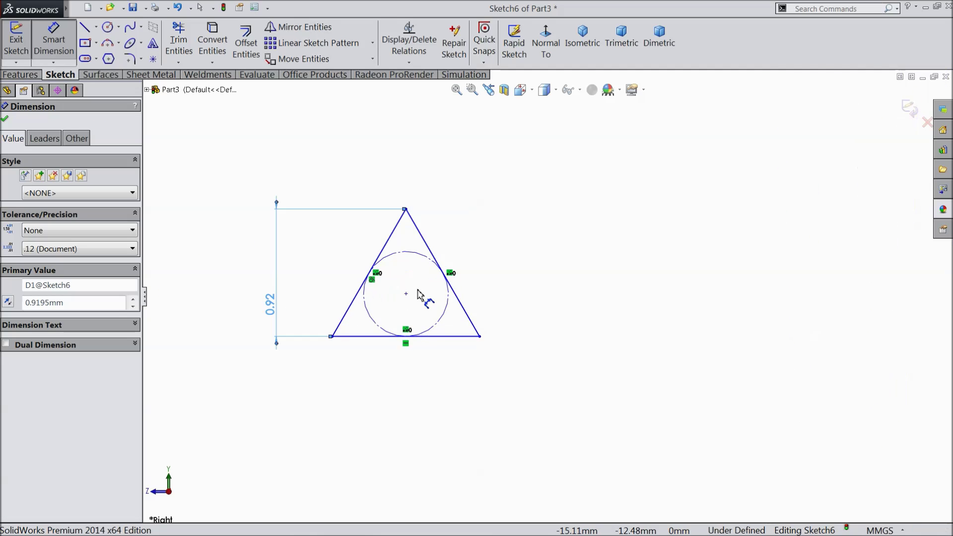
Round the triangle's apex with a 0.216 mm Sketch Fillet.
{"action": "left_click", "coordinate": [128, 59]}
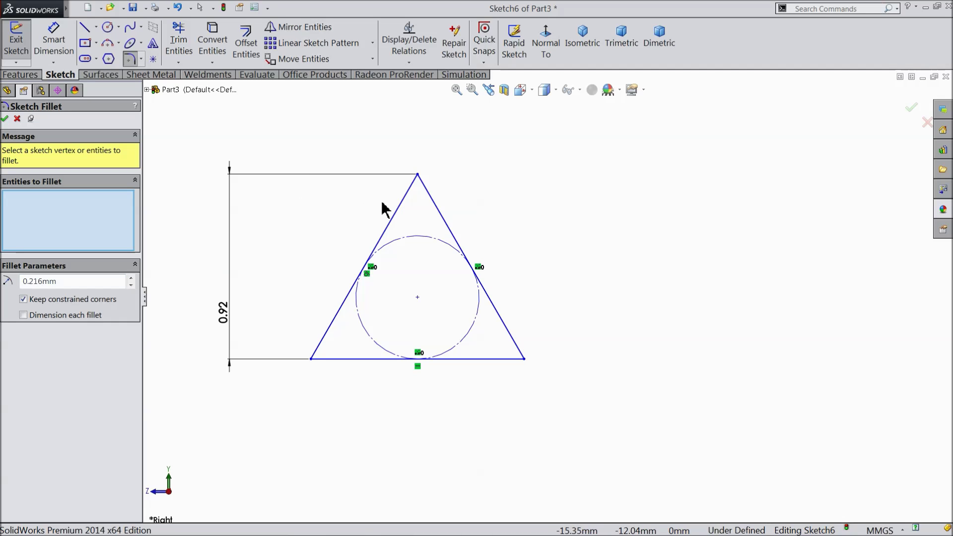
{"action": "left_click", "coordinate": [418, 175]}
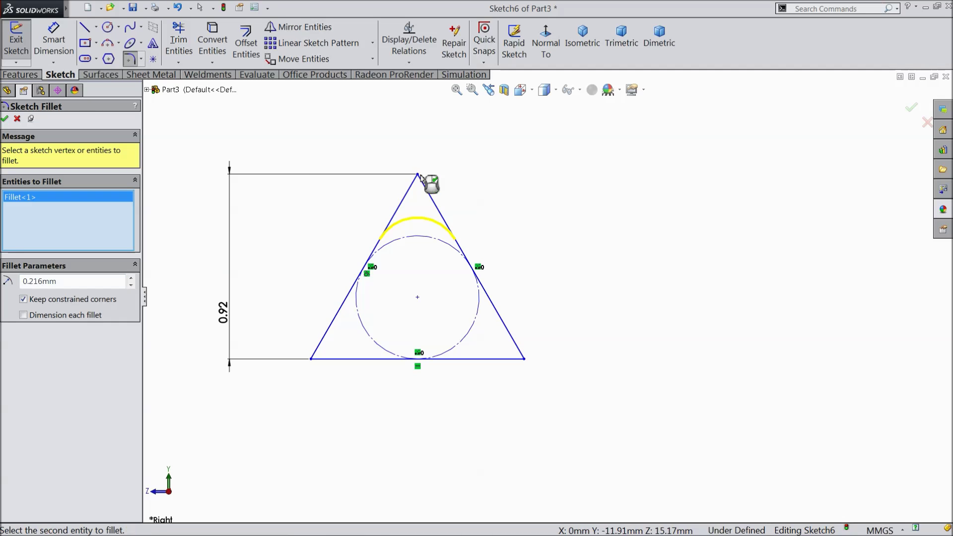
{"action": "left_click", "coordinate": [5, 120]}
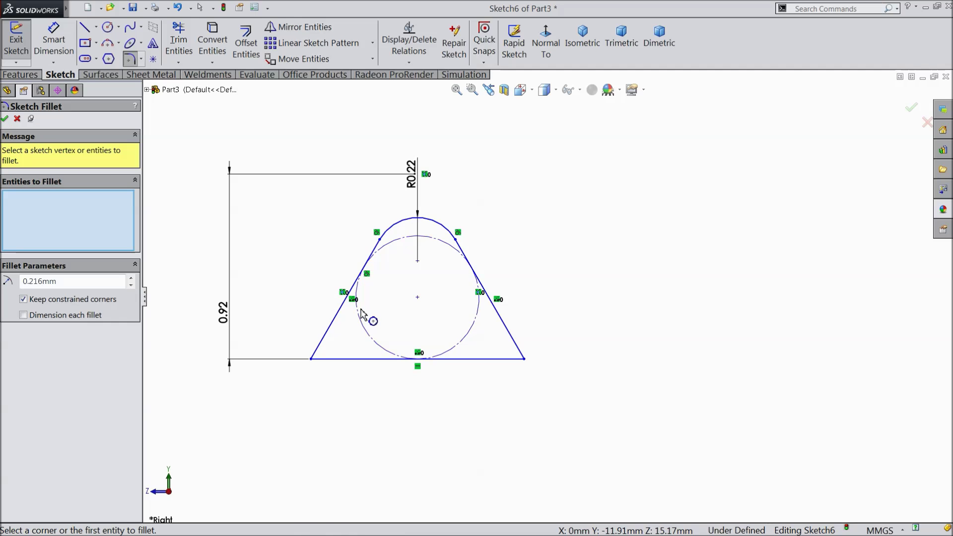
{"action": "scroll", "coordinate": [365, 317], "scroll_direction": "up", "scroll_amount": 5}
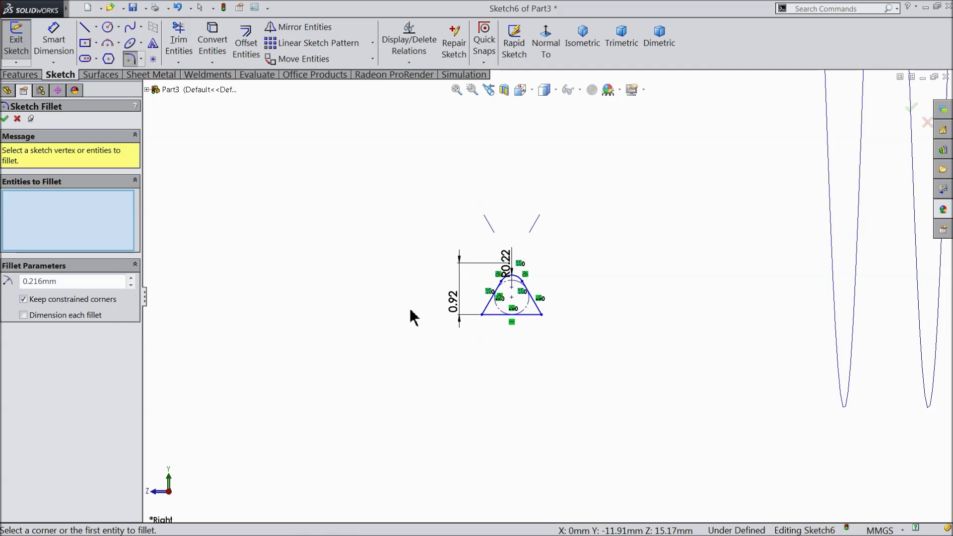
{"action": "left_click", "coordinate": [5, 119]}
Dimension the vertical distance from the triangle's centre to the origin at 14.2 mm and exit the sketch.
{"action": "left_click", "coordinate": [56, 43]}
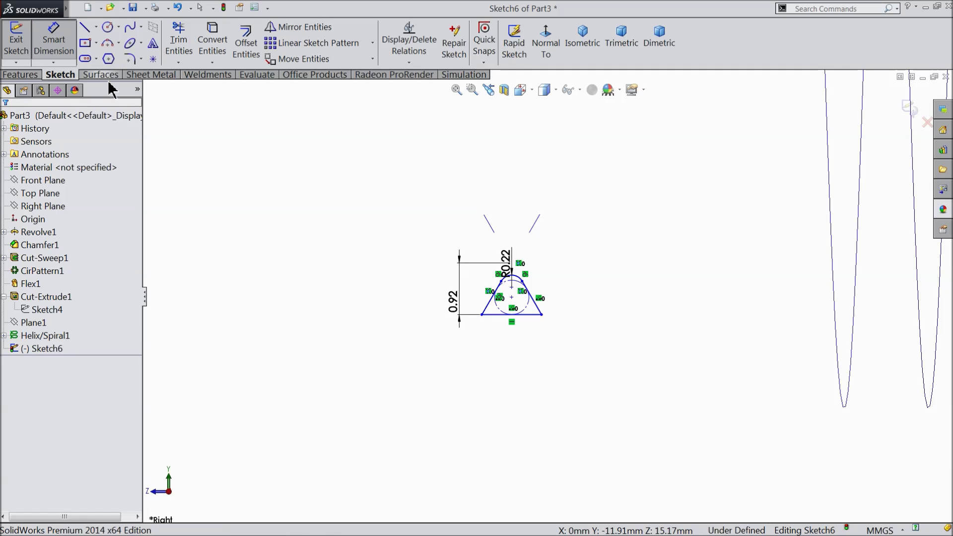
{"action": "scroll", "coordinate": [492, 310], "scroll_direction": "up", "scroll_amount": 2}
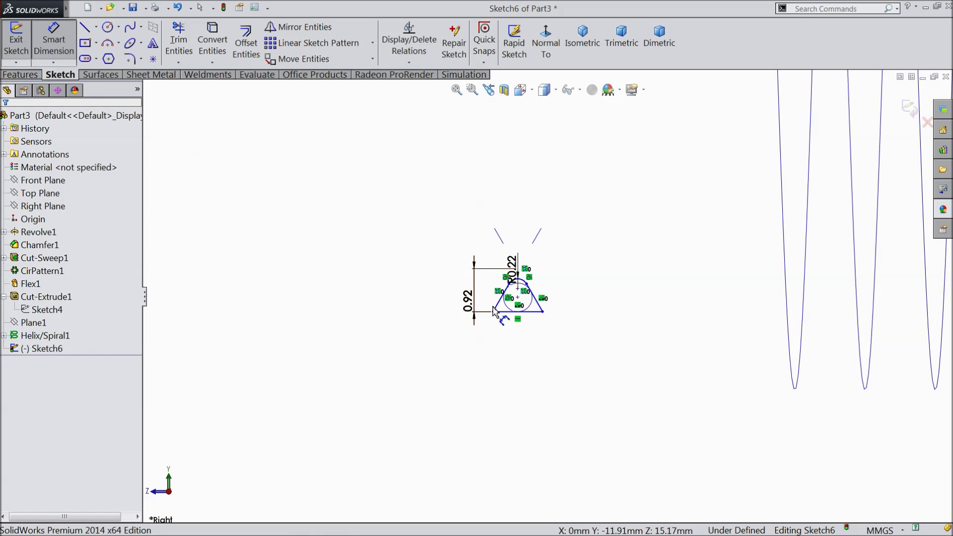
{"action": "left_click", "coordinate": [518, 300]}
{"action": "scroll", "coordinate": [660, 310], "scroll_direction": "up", "scroll_amount": 4}
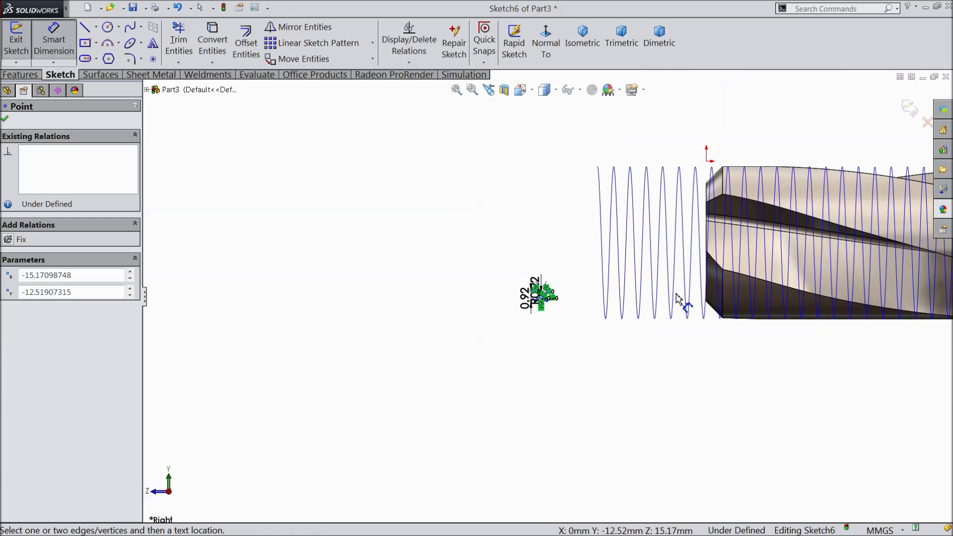
{"action": "scroll", "coordinate": [696, 199], "scroll_direction": "down", "scroll_amount": 3}
{"action": "left_click", "coordinate": [683, 151]}
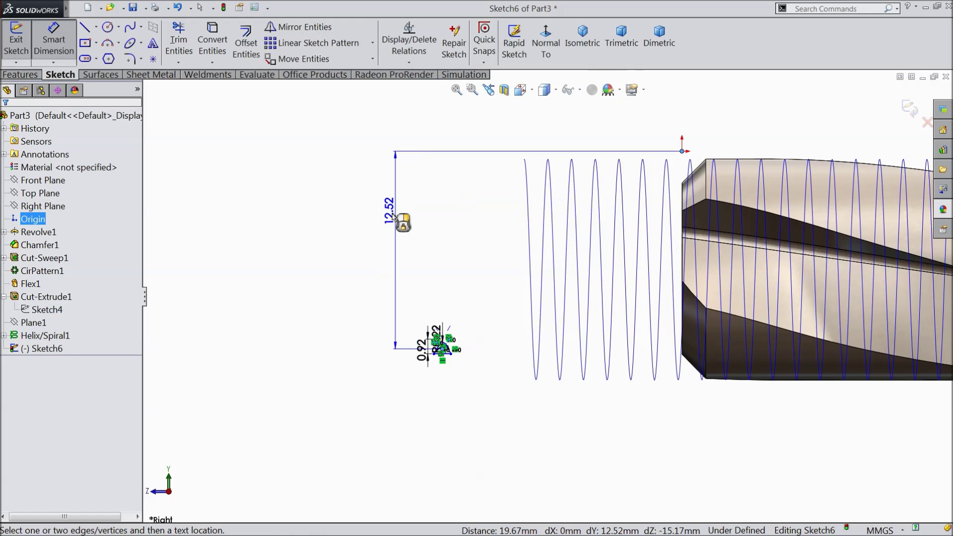
{"action": "left_click", "coordinate": [368, 222]}
{"action": "type", "text": "14.2"}
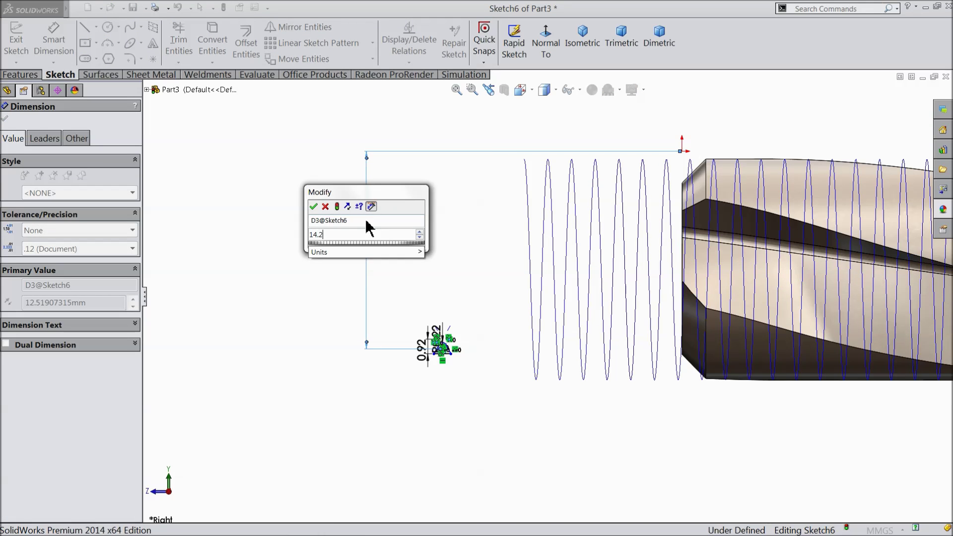
{"action": "key", "text": "Return"}
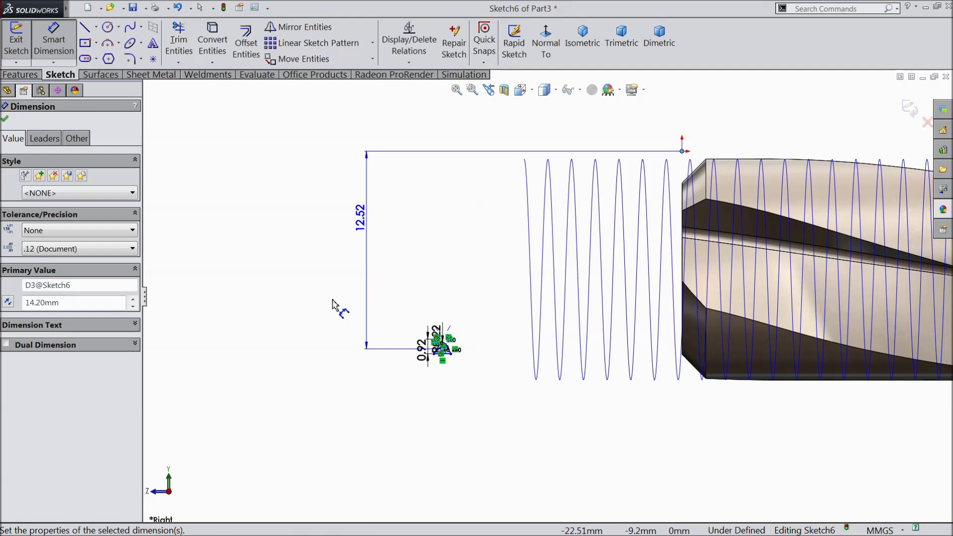
{"action": "scroll", "coordinate": [547, 377], "scroll_direction": "down", "scroll_amount": 5}
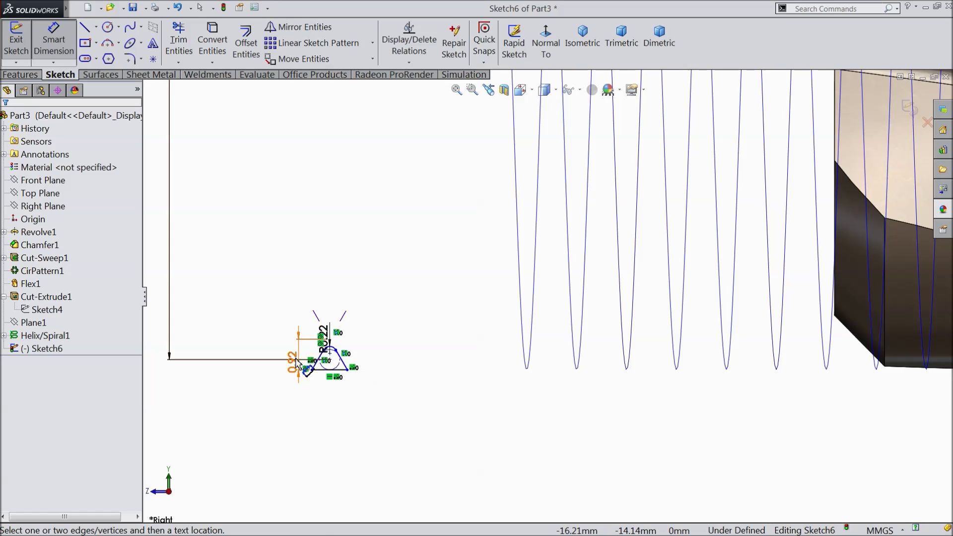
{"action": "scroll", "coordinate": [328, 363], "scroll_direction": "up", "scroll_amount": 3}
{"action": "scroll", "coordinate": [536, 296], "scroll_direction": "up", "scroll_amount": 4}
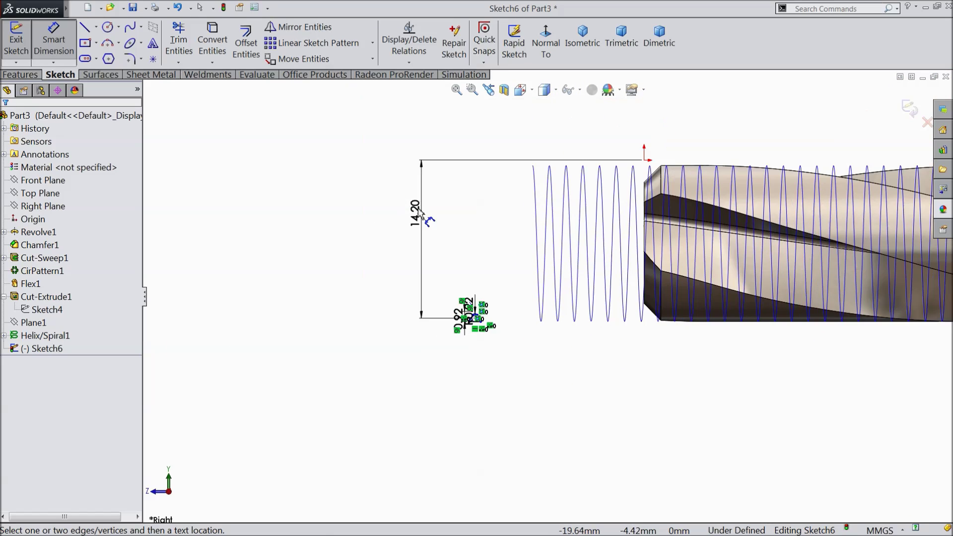
{"action": "scroll", "coordinate": [655, 227], "scroll_direction": "down", "scroll_amount": 2}
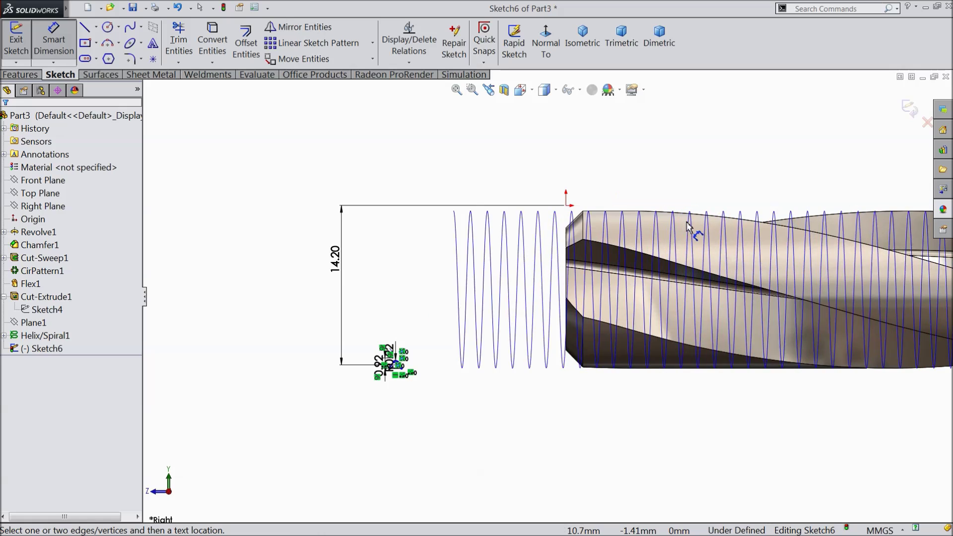
{"action": "left_click", "coordinate": [908, 111]}
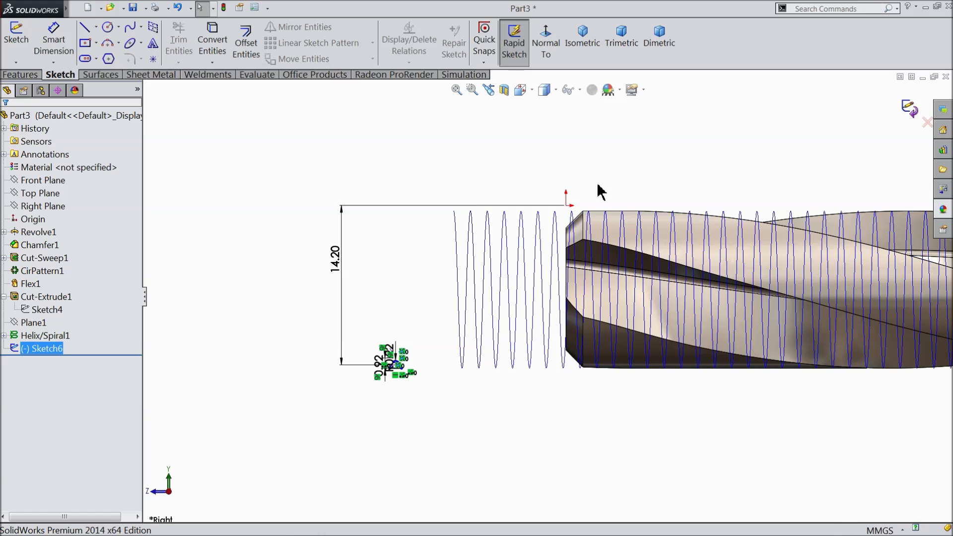
{"action": "left_click", "coordinate": [293, 170]}
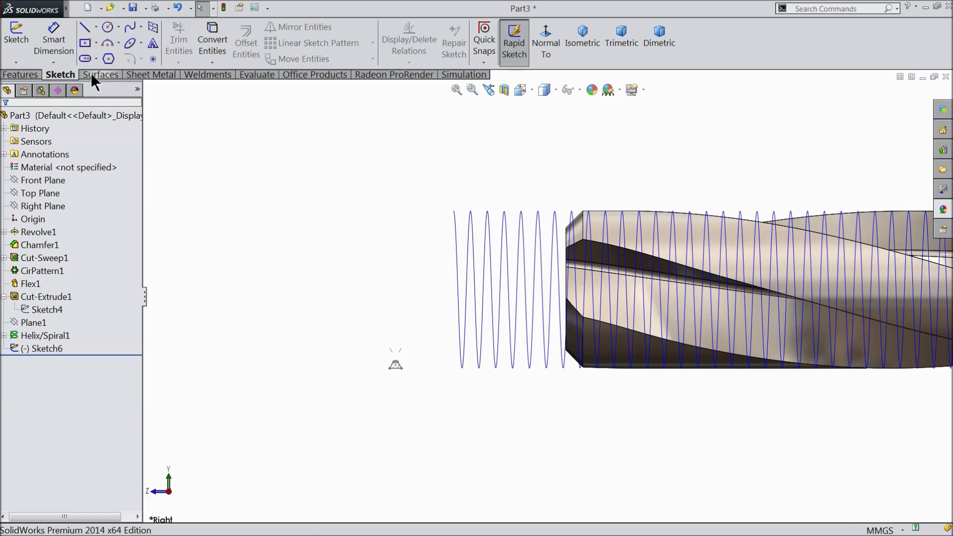
Cut the thread with a Swept Cut, using the rounded triangle sketch as profile and the helix as path.
{"action": "left_click", "coordinate": [25, 75]}
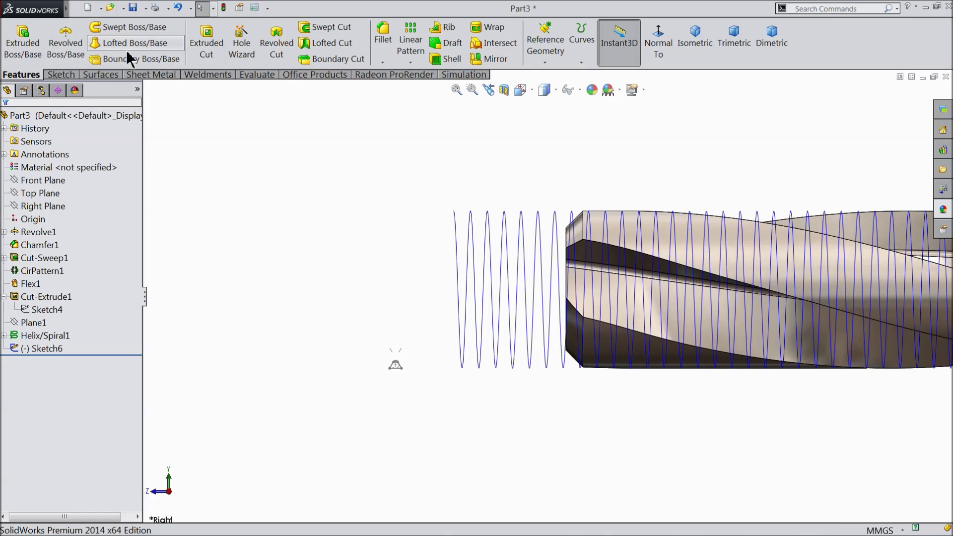
{"action": "left_click", "coordinate": [320, 27]}
{"action": "scroll", "coordinate": [409, 386], "scroll_direction": "down", "scroll_amount": 3}
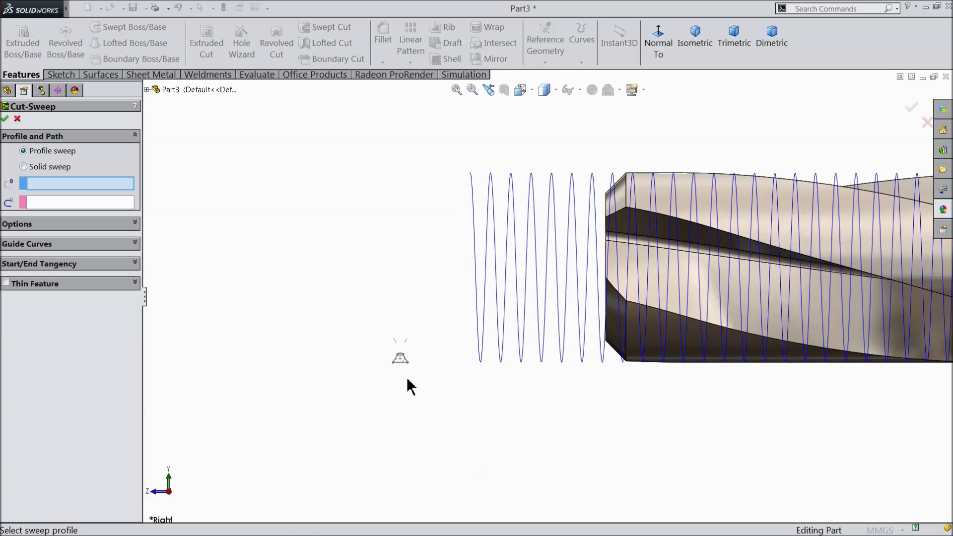
{"action": "left_click", "coordinate": [413, 356]}
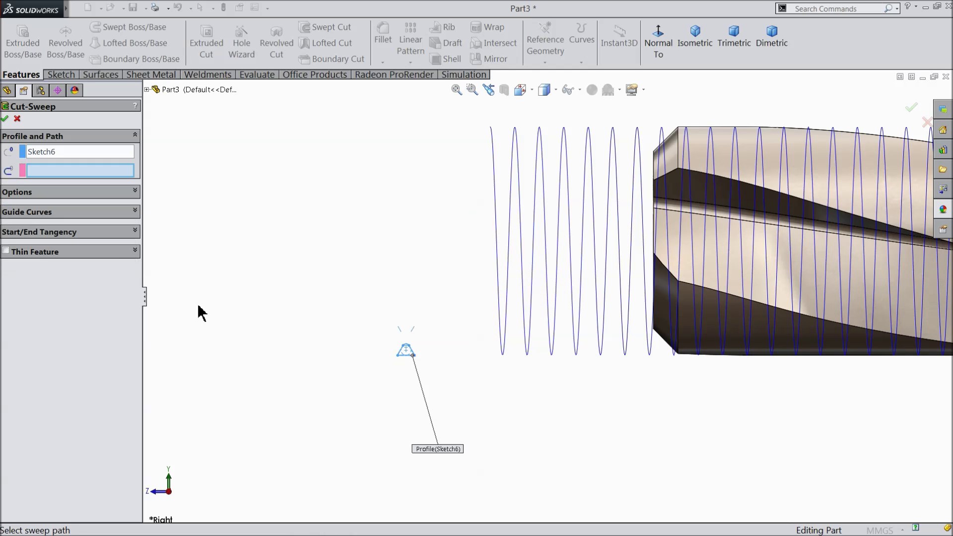
{"action": "left_click", "coordinate": [498, 252]}
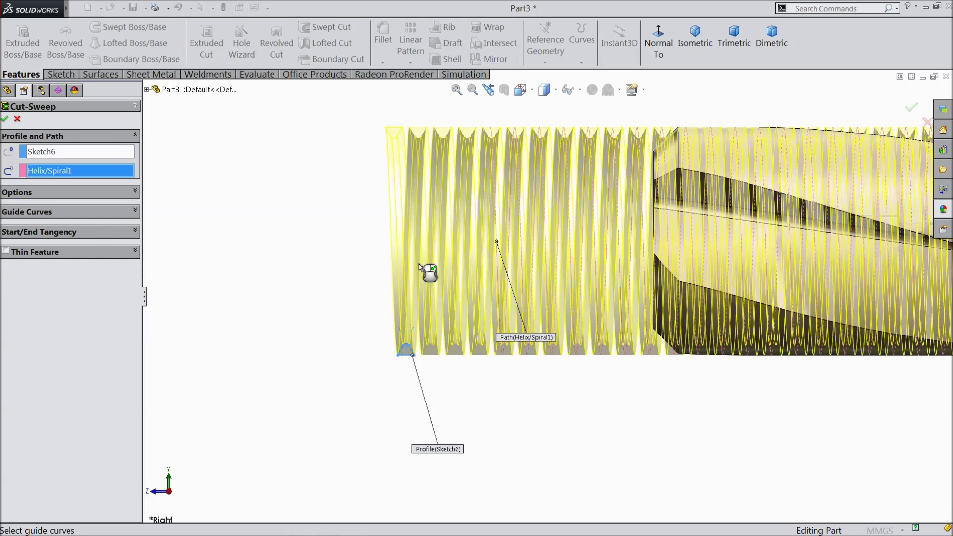
{"action": "scroll", "coordinate": [554, 300], "scroll_direction": "up", "scroll_amount": 3}
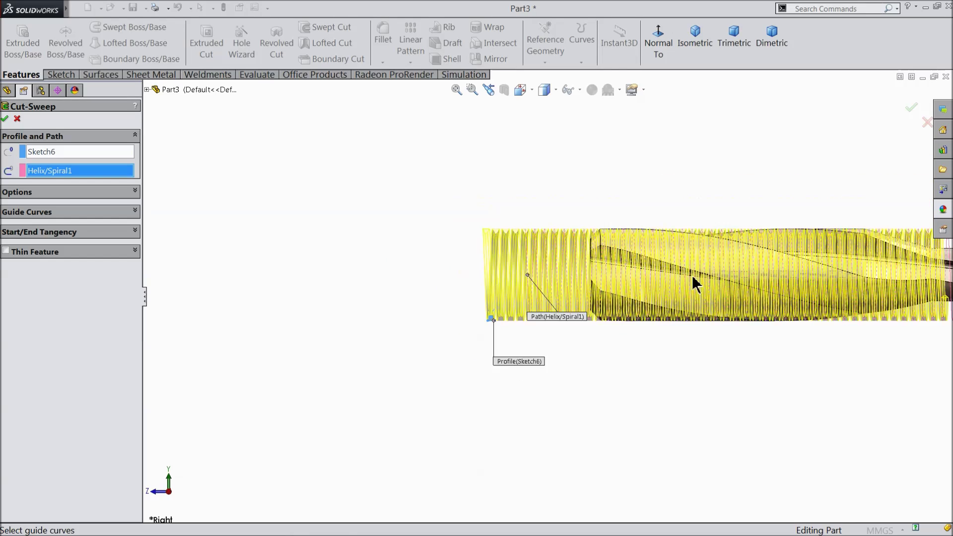
{"action": "scroll", "coordinate": [692, 275], "scroll_direction": "down", "scroll_amount": 4}
{"action": "scroll", "coordinate": [797, 293], "scroll_direction": "up", "scroll_amount": 2}
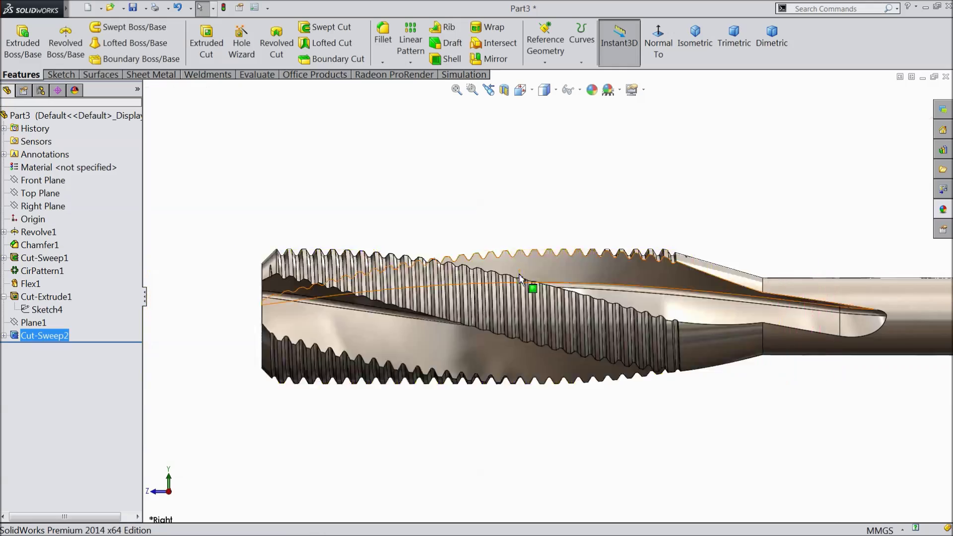
Examine the helical thread and its run-out along the fluted cutting end from several angles.
{"action": "middle_click_drag", "start_coordinate": [519, 223], "coordinate": [528, 132]}
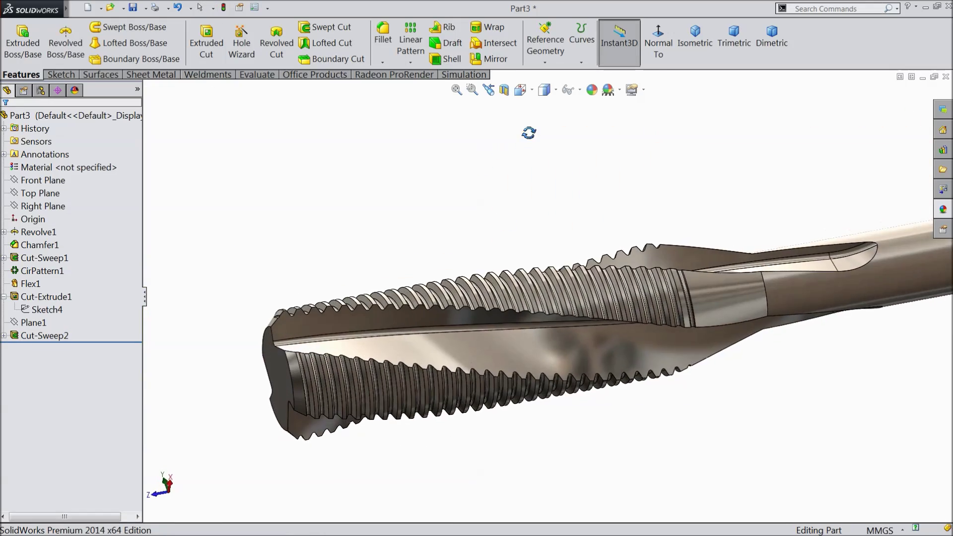
{"action": "scroll", "coordinate": [464, 335], "scroll_direction": "down", "scroll_amount": 5}
{"action": "middle_click_drag", "start_coordinate": [468, 313], "coordinate": [476, 273]}
{"action": "scroll", "coordinate": [478, 294], "scroll_direction": "up", "scroll_amount": 3}
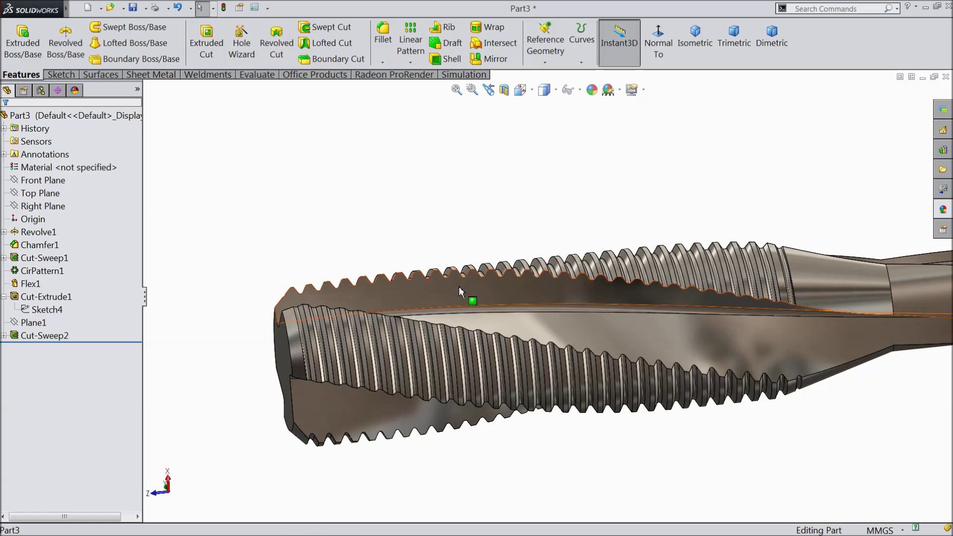
{"action": "scroll", "coordinate": [459, 286], "scroll_direction": "up", "scroll_amount": 3}
{"action": "scroll", "coordinate": [536, 303], "scroll_direction": "up", "scroll_amount": 1}
{"action": "scroll", "coordinate": [692, 305], "scroll_direction": "down", "scroll_amount": 3}
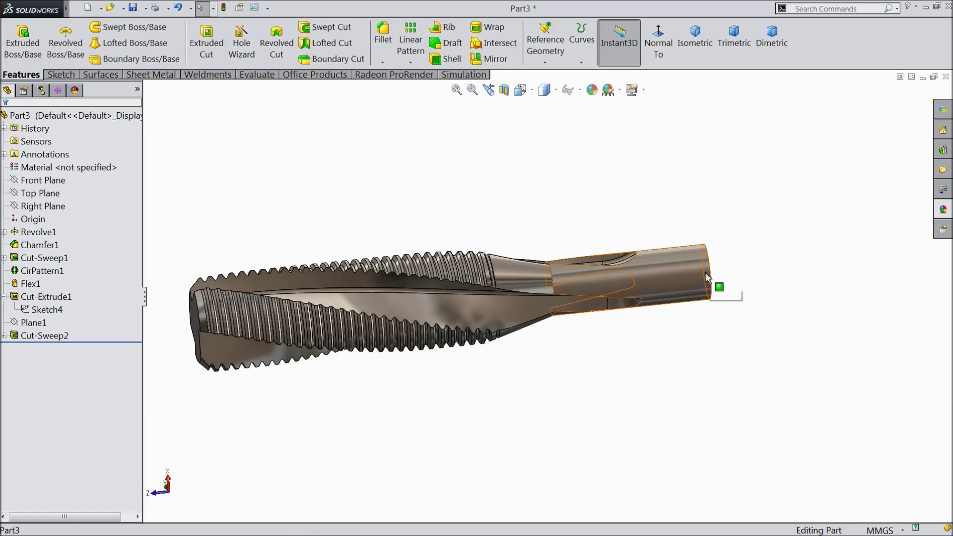
{"action": "mouse_move", "coordinate": [756, 280]}
{"action": "middle_mouse_down"}
{"action": "mouse_move", "coordinate": [723, 279]}
{"action": "mouse_move", "coordinate": [751, 281]}
{"action": "middle_mouse_up"}
Start a sketch on the Right Plane and draw a vertical line from the centre of the shank's end to its upper edge.
{"action": "left_click", "coordinate": [24, 224]}
{"action": "left_click", "coordinate": [40, 206]}
{"action": "left_click", "coordinate": [54, 188]}
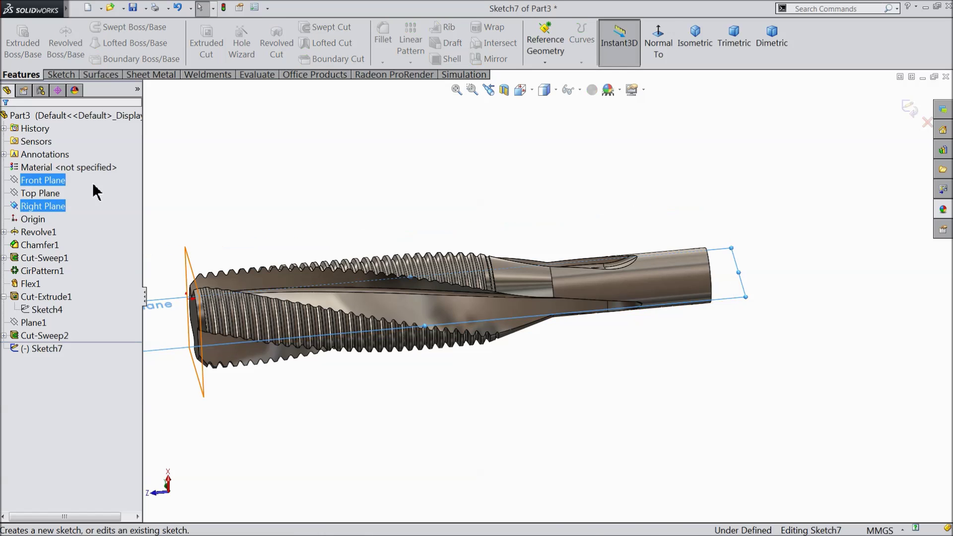
{"action": "left_click", "coordinate": [657, 41]}
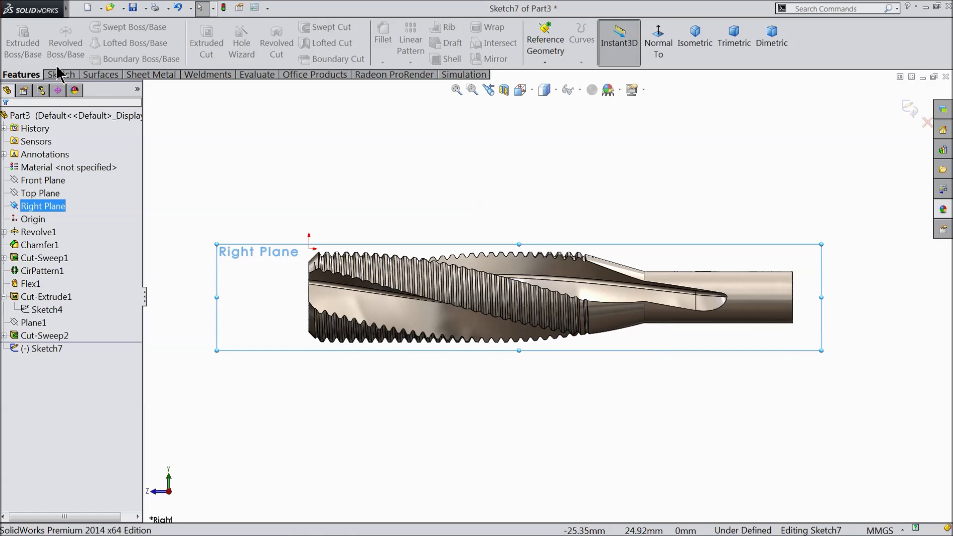
{"action": "left_click", "coordinate": [62, 76]}
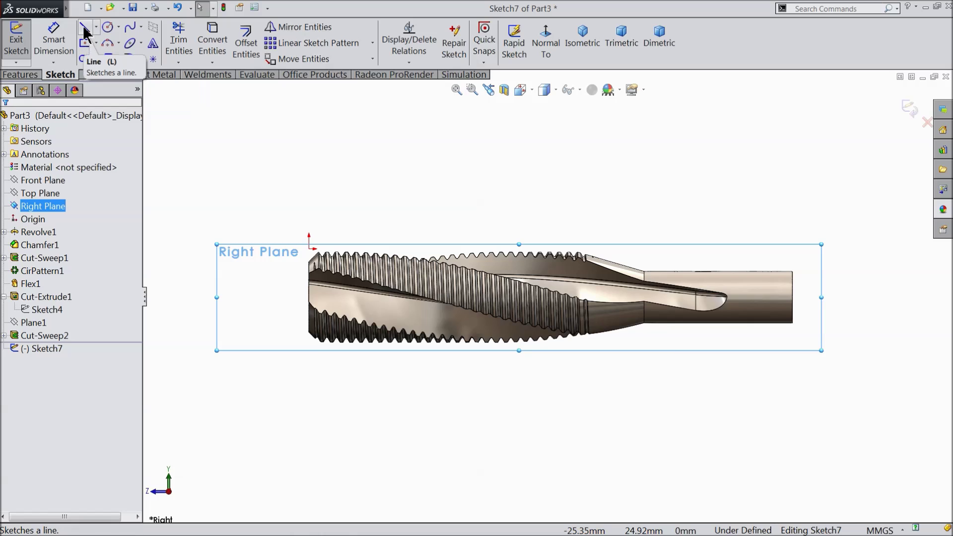
{"action": "left_click", "coordinate": [85, 26]}
{"action": "scroll", "coordinate": [793, 311], "scroll_direction": "down", "scroll_amount": 3}
{"action": "scroll", "coordinate": [770, 323], "scroll_direction": "down", "scroll_amount": 2}
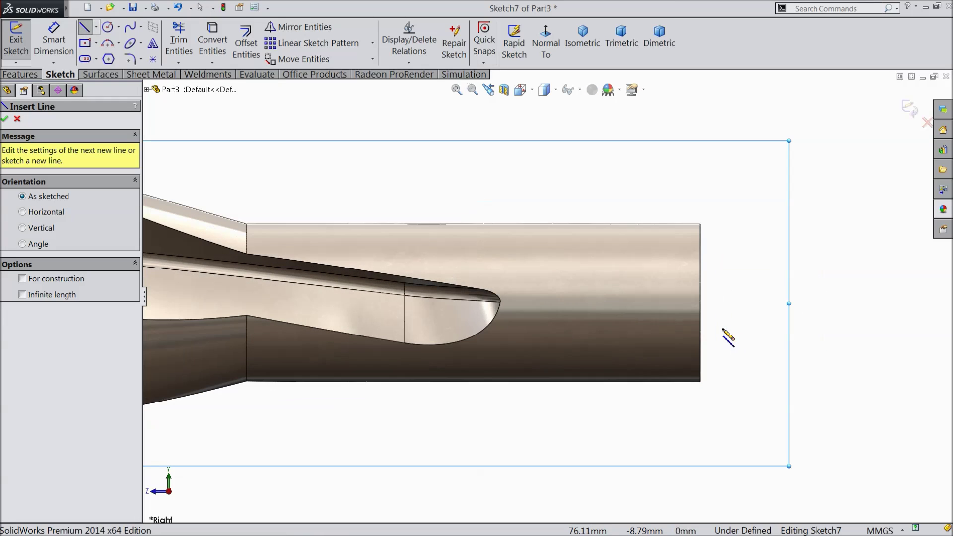
{"action": "left_click", "coordinate": [700, 303]}
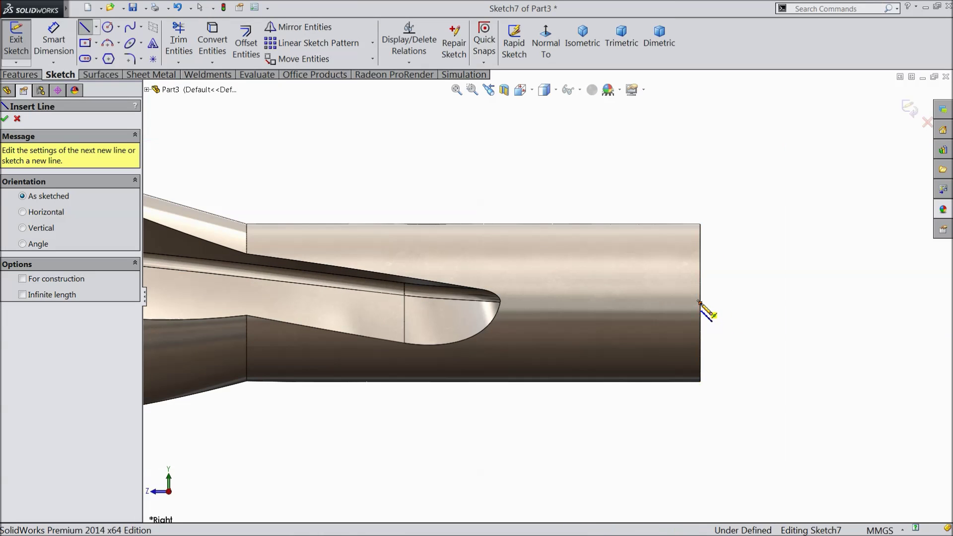
{"action": "left_click", "coordinate": [700, 224]}
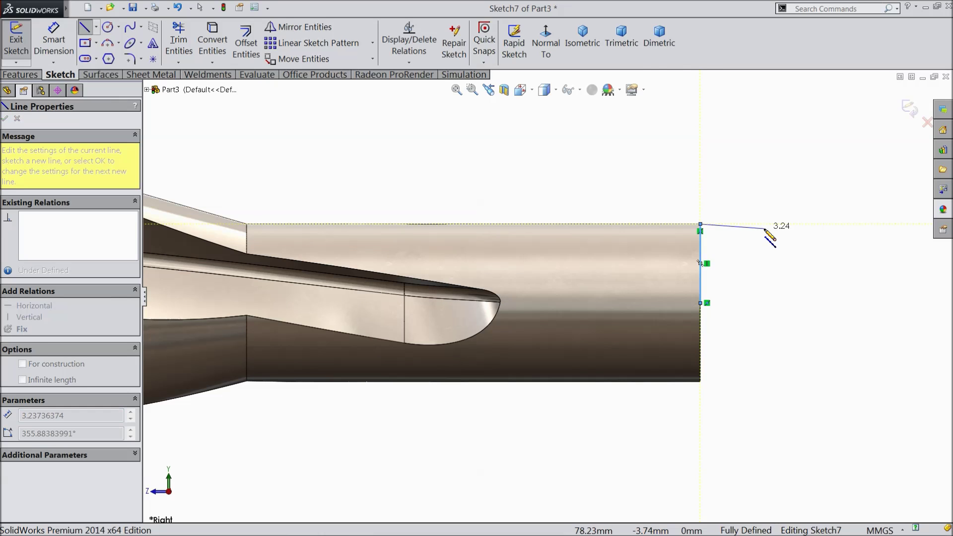
Close the shank half-profile with a rising line about 6.4 mm, a horizontal about 21.1 mm, a vertical about 6.5 mm and a line along the axis.
{"action": "scroll", "coordinate": [770, 238], "scroll_direction": "up", "scroll_amount": 1}
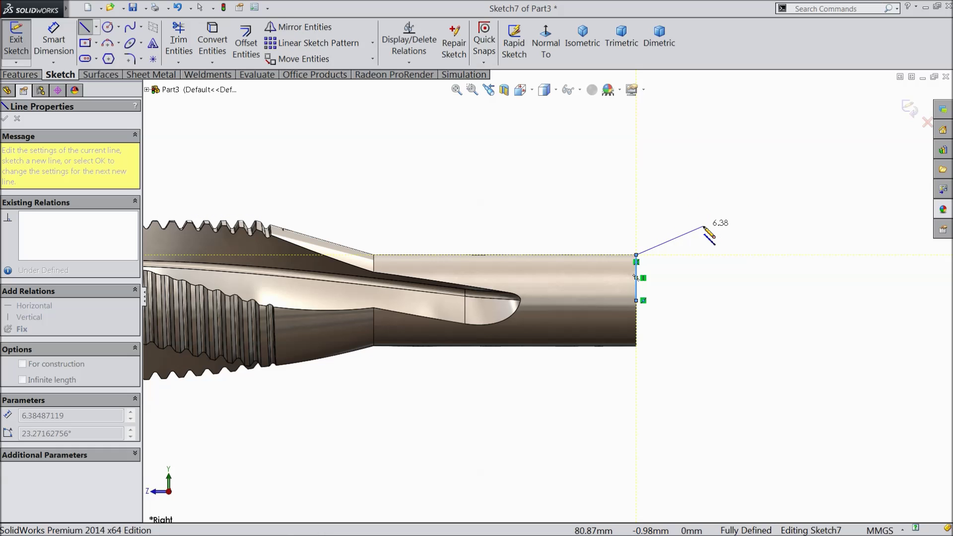
{"action": "left_click", "coordinate": [703, 226]}
{"action": "scroll", "coordinate": [850, 236], "scroll_direction": "up", "scroll_amount": 1}
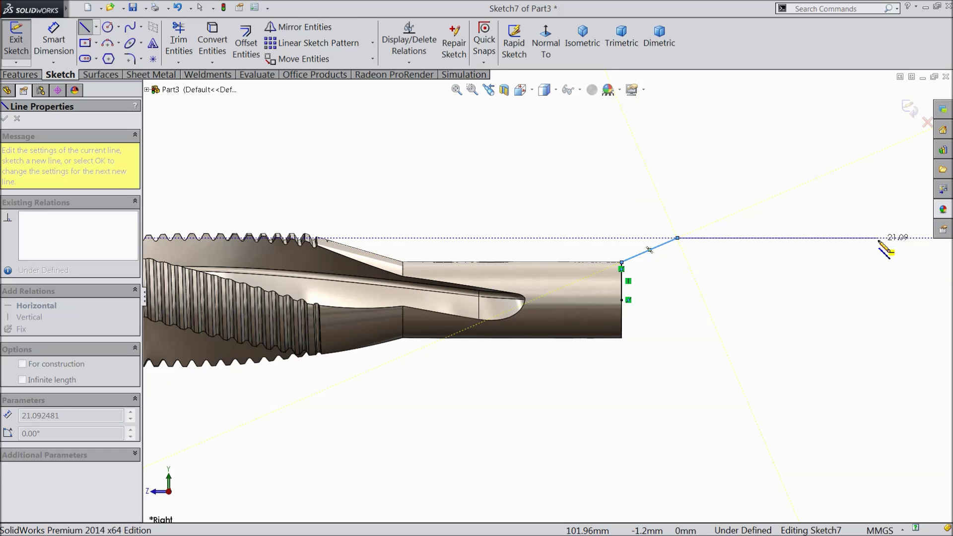
{"action": "left_click", "coordinate": [879, 239]}
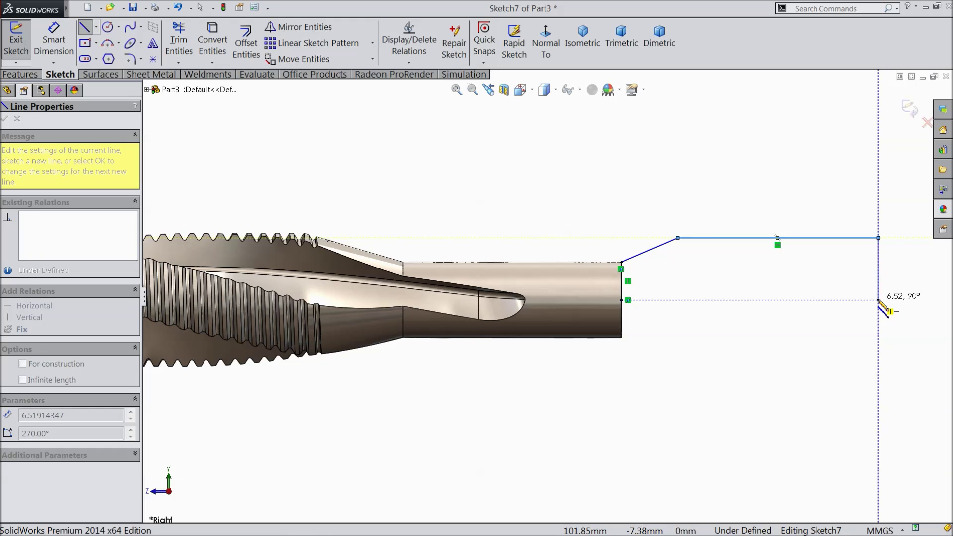
{"action": "left_click", "coordinate": [879, 300]}
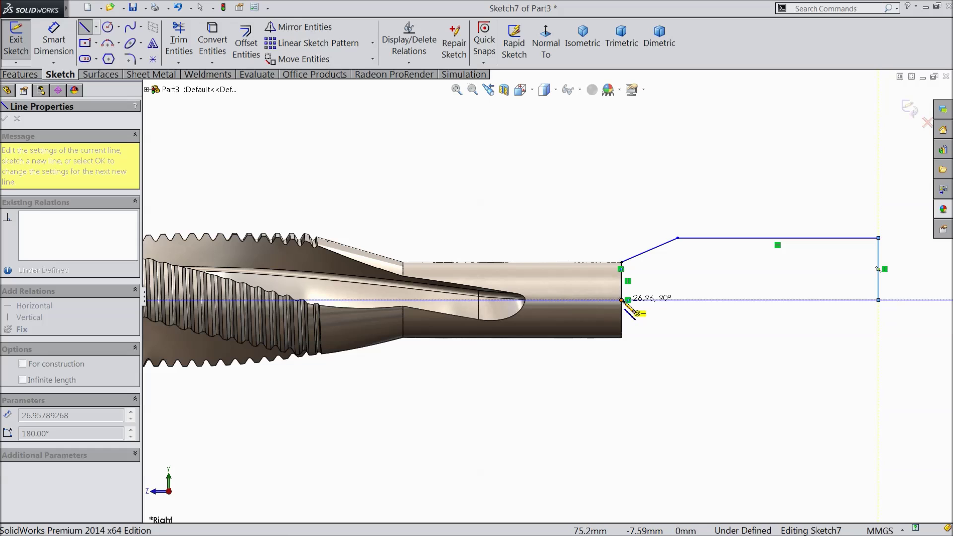
{"action": "left_click", "coordinate": [623, 300]}
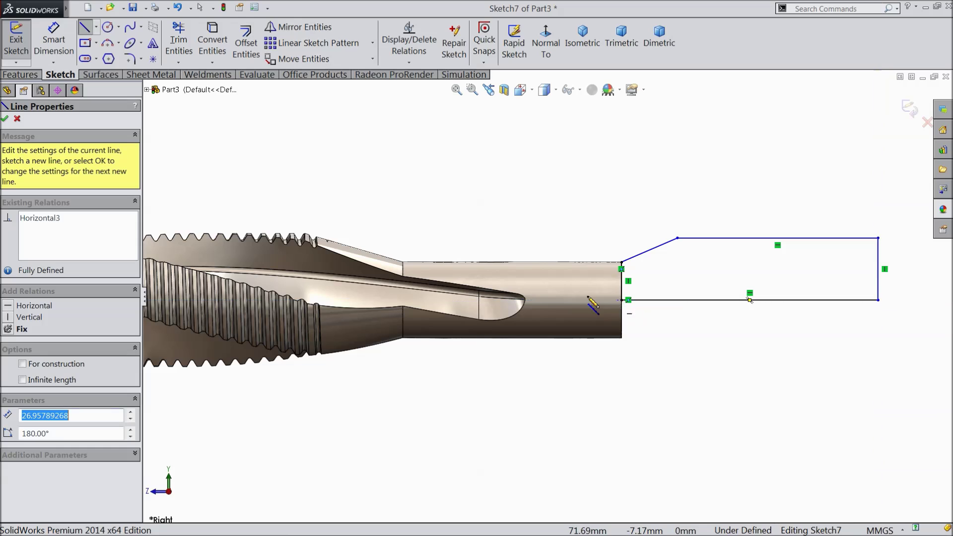
{"action": "left_click", "coordinate": [6, 118]}
Dimension the horizontal length of the profile's sloped line at 10 mm.
{"action": "left_click", "coordinate": [53, 40]}
{"action": "scroll", "coordinate": [745, 312], "scroll_direction": "up", "scroll_amount": 3}
{"action": "scroll", "coordinate": [694, 326], "scroll_direction": "down", "scroll_amount": 3}
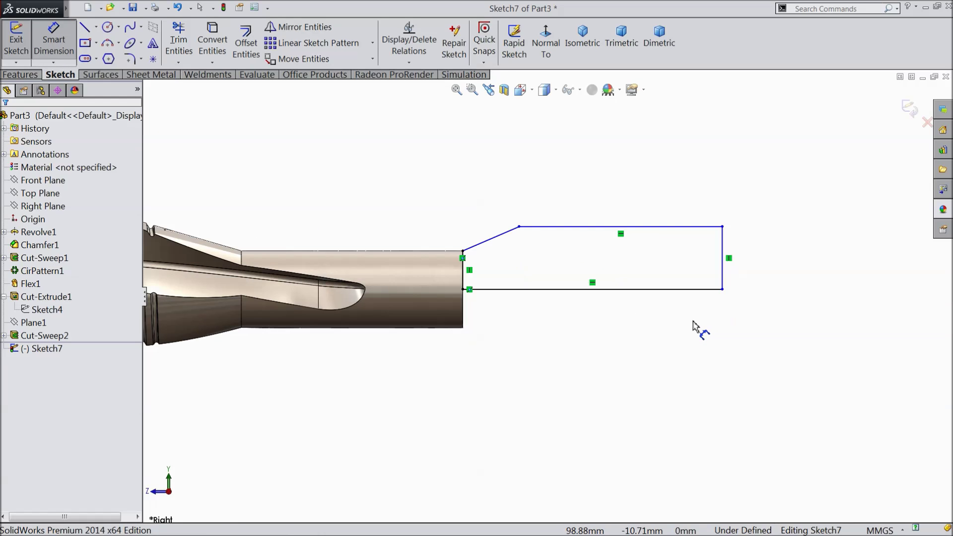
{"action": "scroll", "coordinate": [591, 287], "scroll_direction": "down", "scroll_amount": 1}
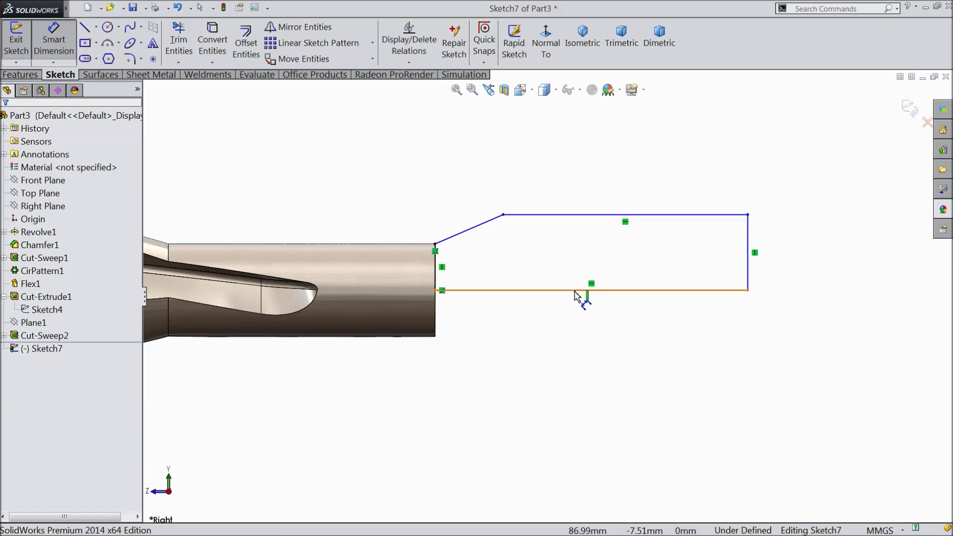
{"action": "left_click", "coordinate": [462, 236]}
{"action": "left_click", "coordinate": [464, 153]}
{"action": "type", "text": "10"}
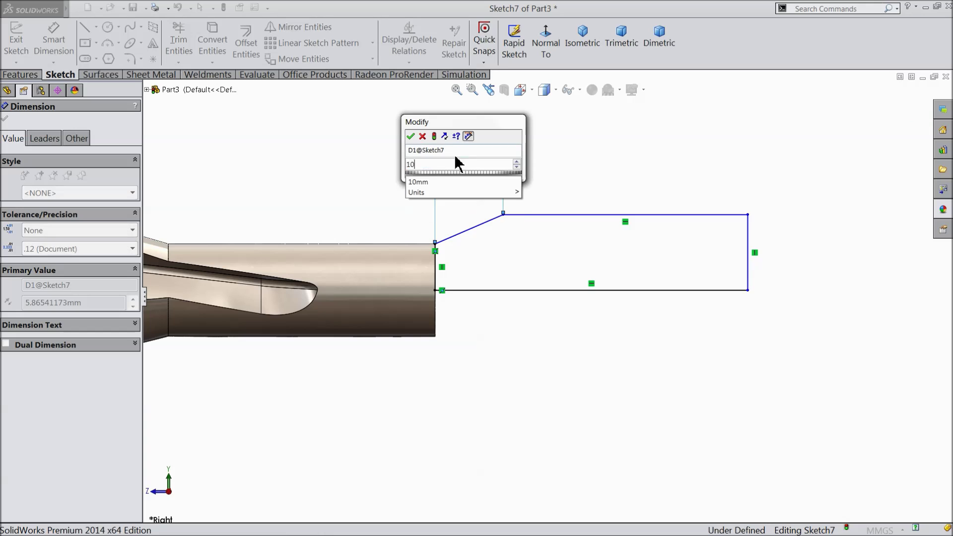
{"action": "left_click", "coordinate": [411, 136]}
Dimension the profile's upper horizontal line at 35 mm.
{"action": "left_click", "coordinate": [651, 216]}
{"action": "left_click", "coordinate": [644, 180]}
{"action": "type", "text": "35"}
{"action": "key", "text": "Return"}
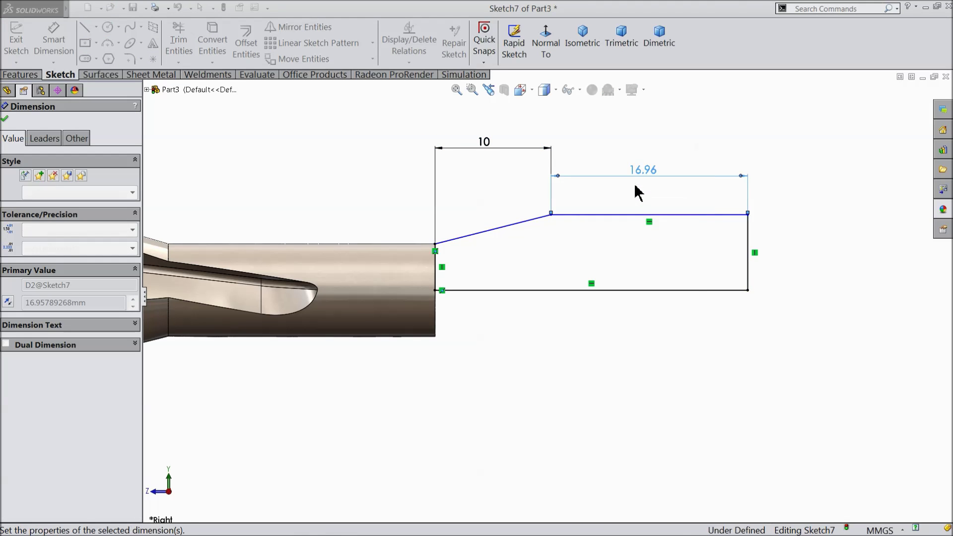
Dimension the vertical line at the profile's free end at 5 mm and leave the dimension command.
{"action": "scroll", "coordinate": [615, 242], "scroll_direction": "up", "scroll_amount": 3}
{"action": "scroll", "coordinate": [702, 288], "scroll_direction": "down", "scroll_amount": 2}
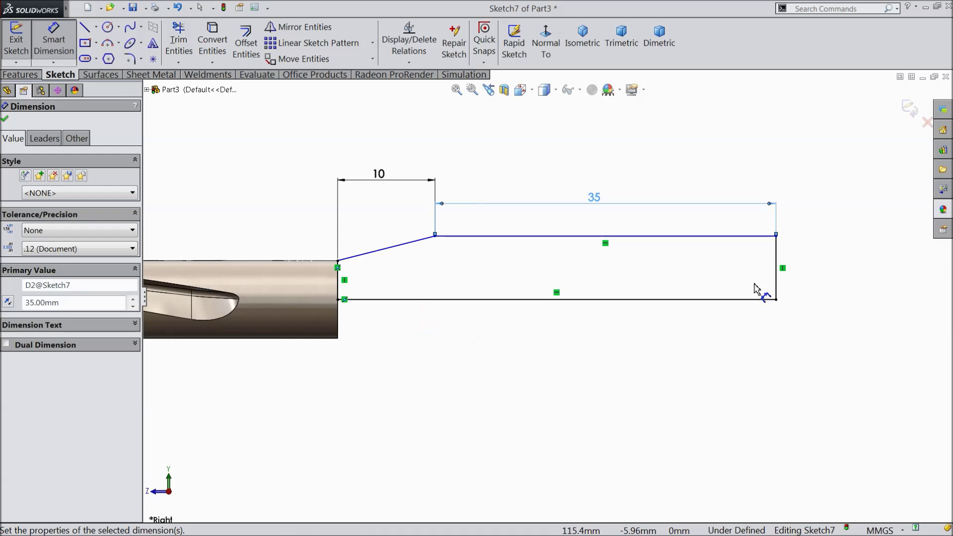
{"action": "left_click", "coordinate": [777, 267]}
{"action": "left_click", "coordinate": [801, 268]}
{"action": "type", "text": "5"}
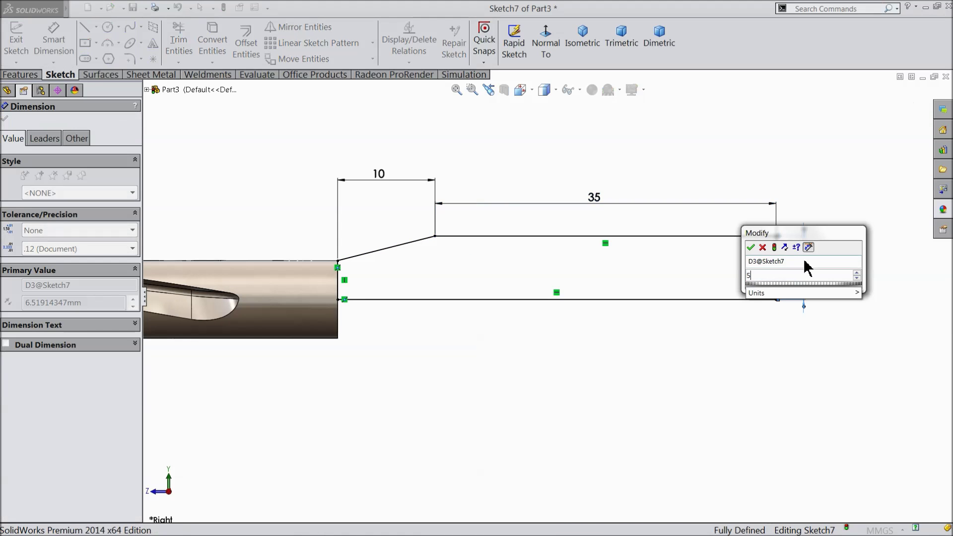
{"action": "key", "text": "Return"}
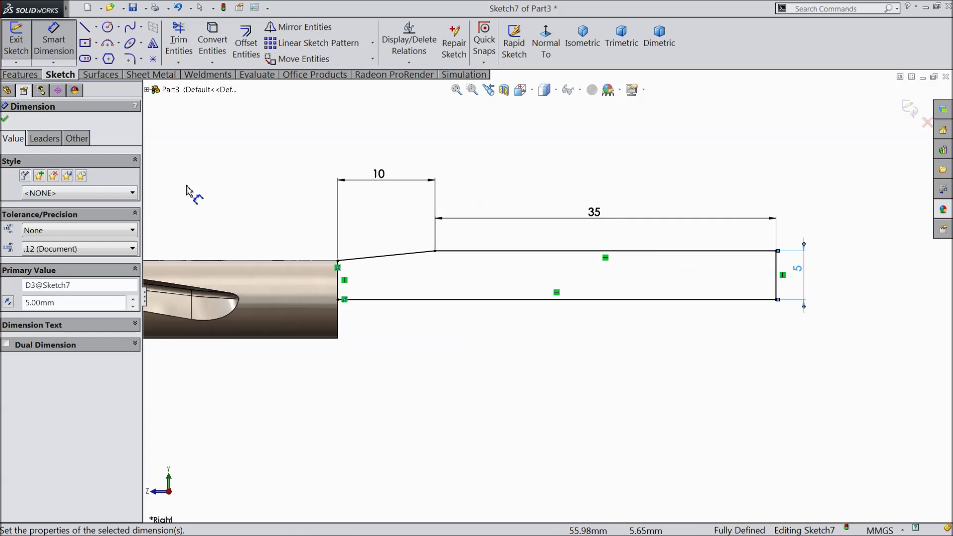
{"action": "left_click", "coordinate": [6, 120]}
Revolve the shank profile 360 degrees about its axial base line, merging the result with the body.
{"action": "left_click", "coordinate": [19, 75]}
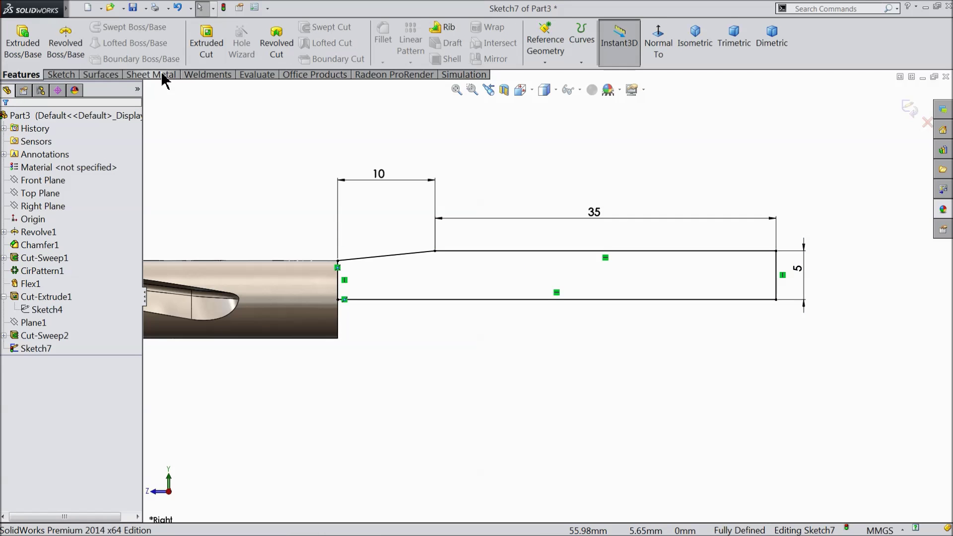
{"action": "left_click", "coordinate": [65, 45]}
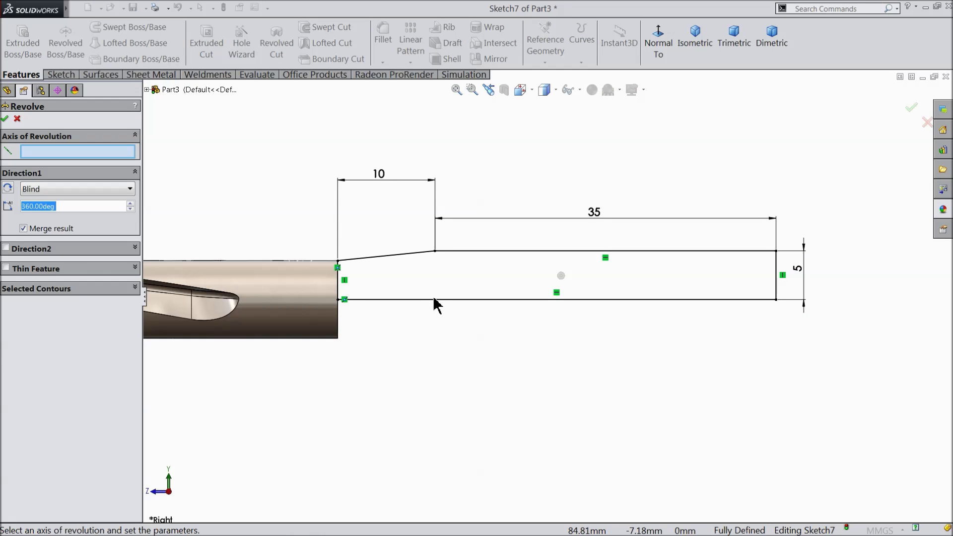
{"action": "left_click", "coordinate": [407, 299]}
{"action": "left_click", "coordinate": [6, 120]}
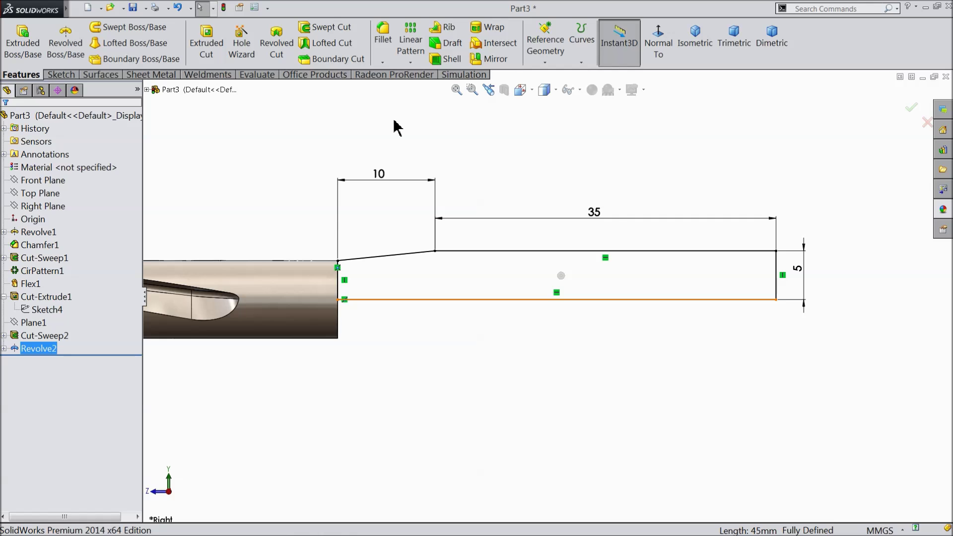
Start a sketch on the flat circular end face of the shank and view it face-on.
{"action": "middle_click_drag", "start_coordinate": [441, 176], "coordinate": [366, 230]}
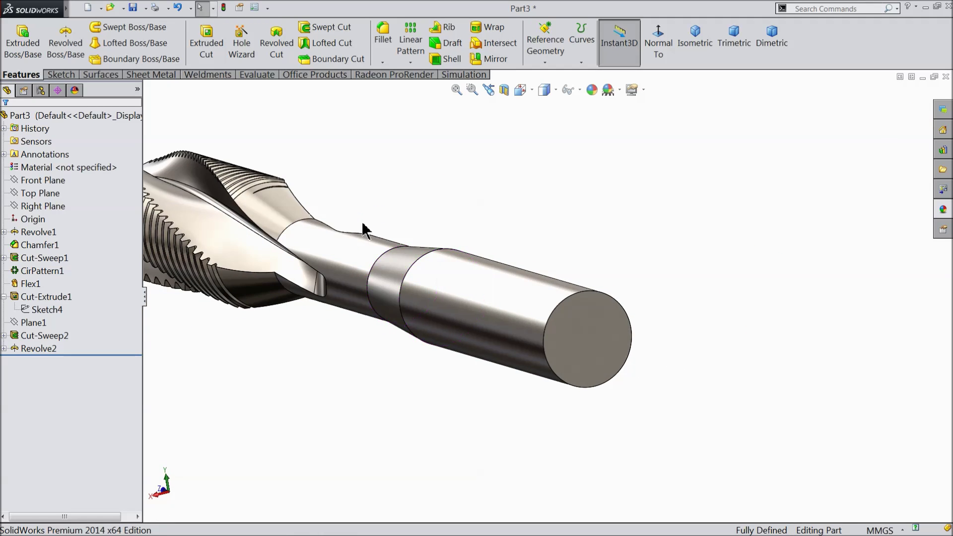
{"action": "scroll", "coordinate": [577, 379], "scroll_direction": "down", "scroll_amount": 3}
{"action": "left_click", "coordinate": [556, 304]}
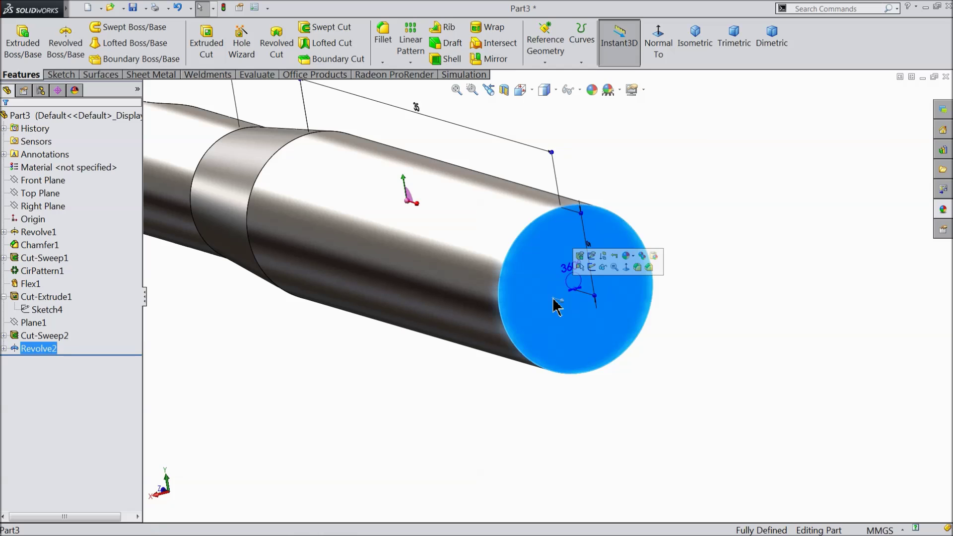
{"action": "left_click", "coordinate": [591, 267]}
{"action": "left_click", "coordinate": [655, 48]}
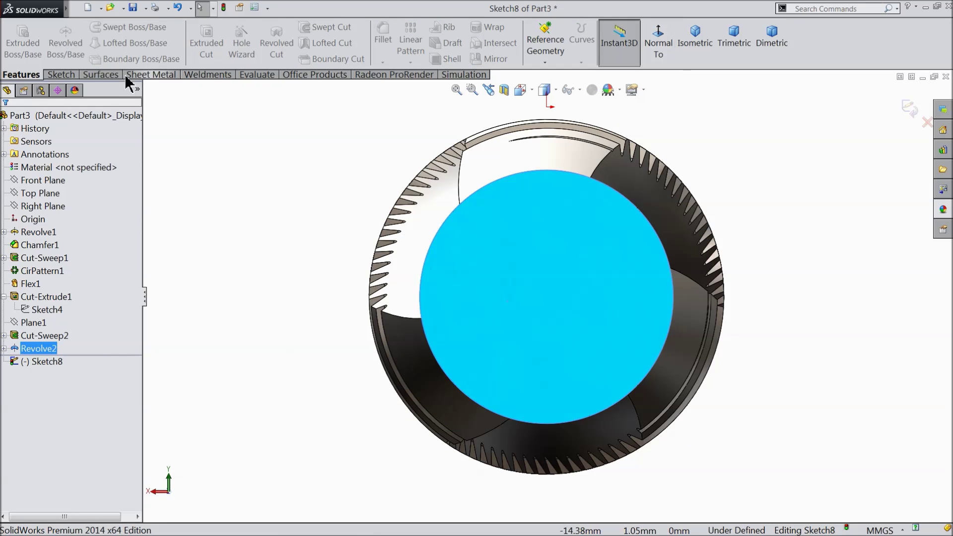
Draw a horizontal centerline from the end face's rim to its center and a short vertical centerline upward from the center.
{"action": "left_click", "coordinate": [60, 74]}
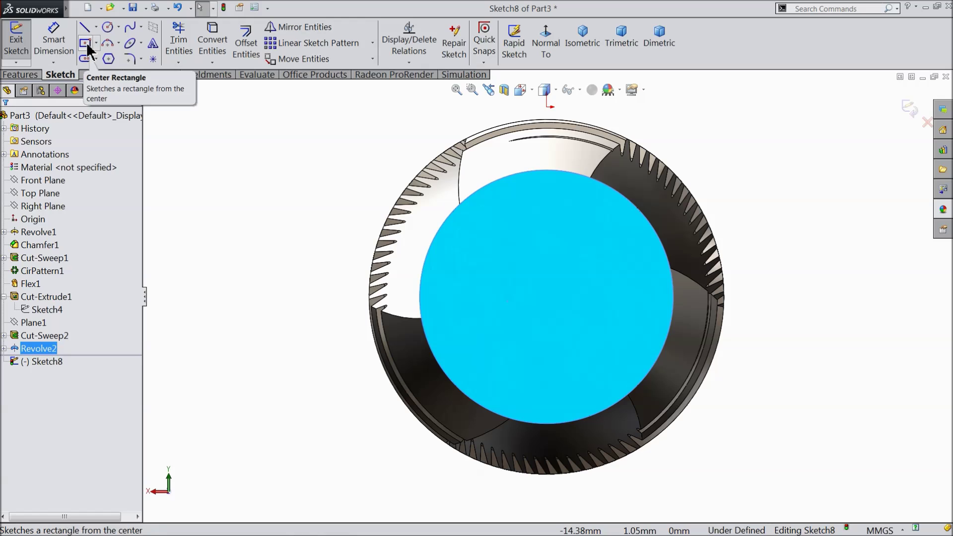
{"action": "left_click", "coordinate": [96, 27]}
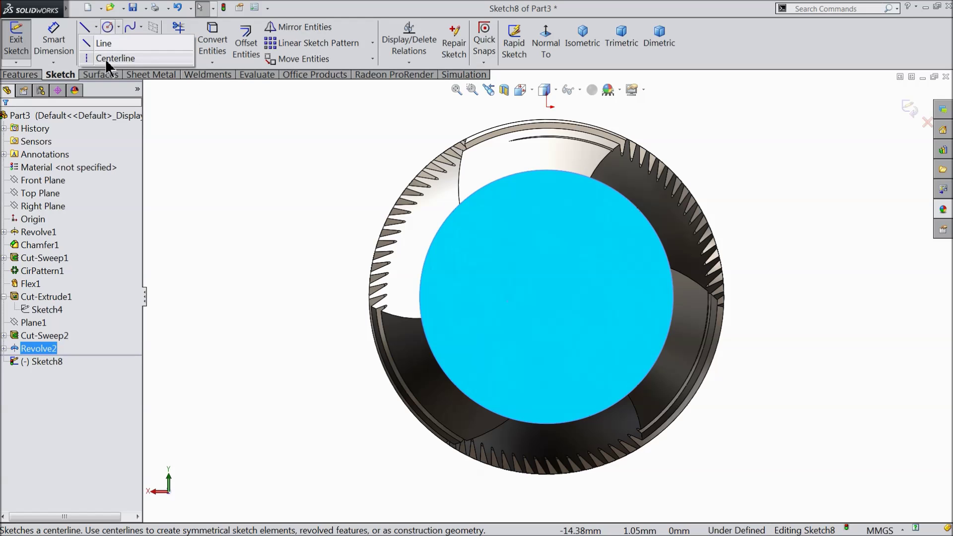
{"action": "left_click", "coordinate": [107, 58]}
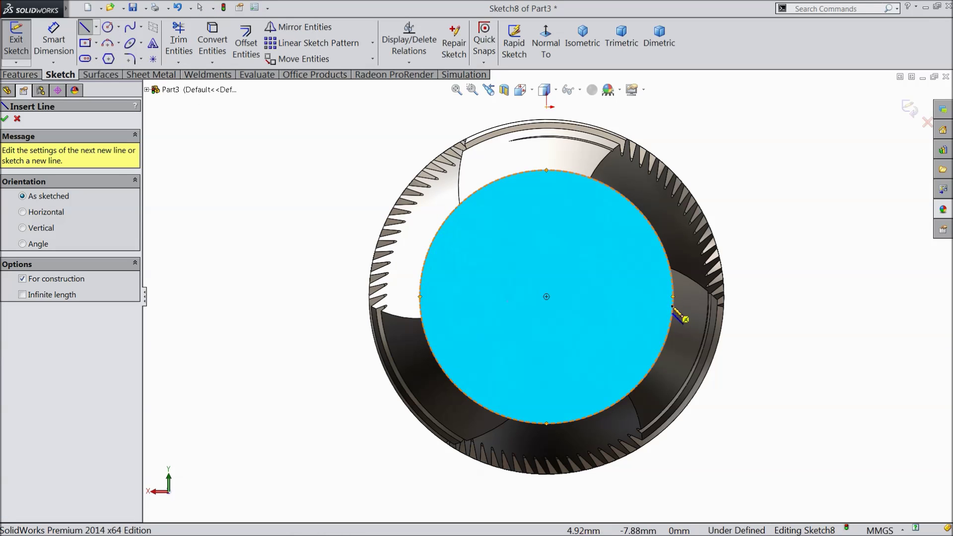
{"action": "left_click", "coordinate": [673, 297]}
{"action": "left_click", "coordinate": [547, 297]}
{"action": "left_click", "coordinate": [547, 245]}
{"action": "right_click", "coordinate": [519, 244]}
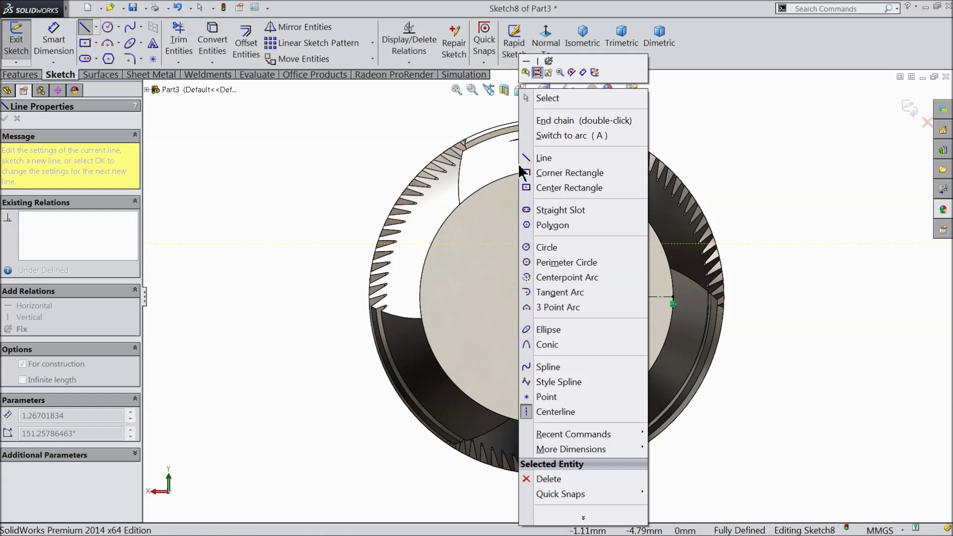
{"action": "left_click", "coordinate": [549, 98]}
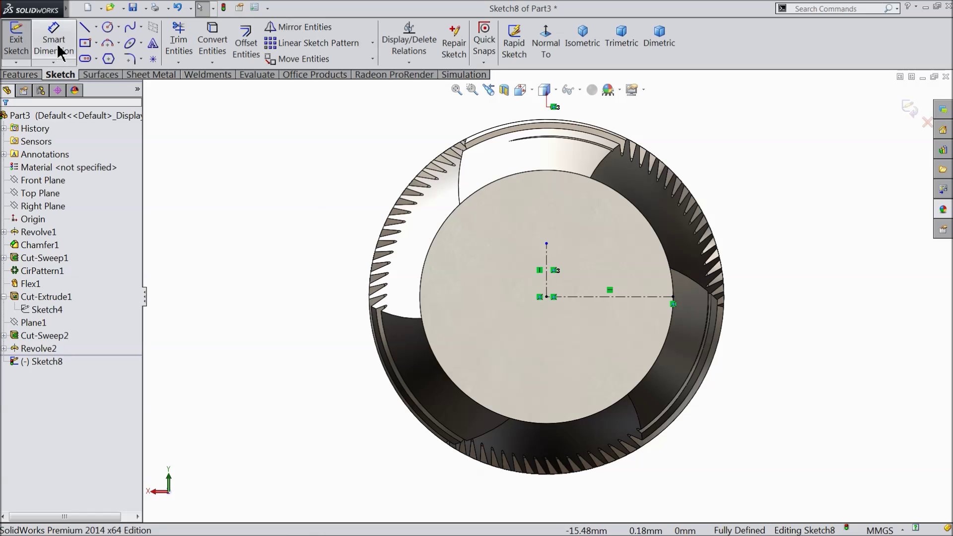
Sketch a center rectangle about 5.45 by 6 mm from the center of the shank's end face.
{"action": "left_click", "coordinate": [85, 43]}
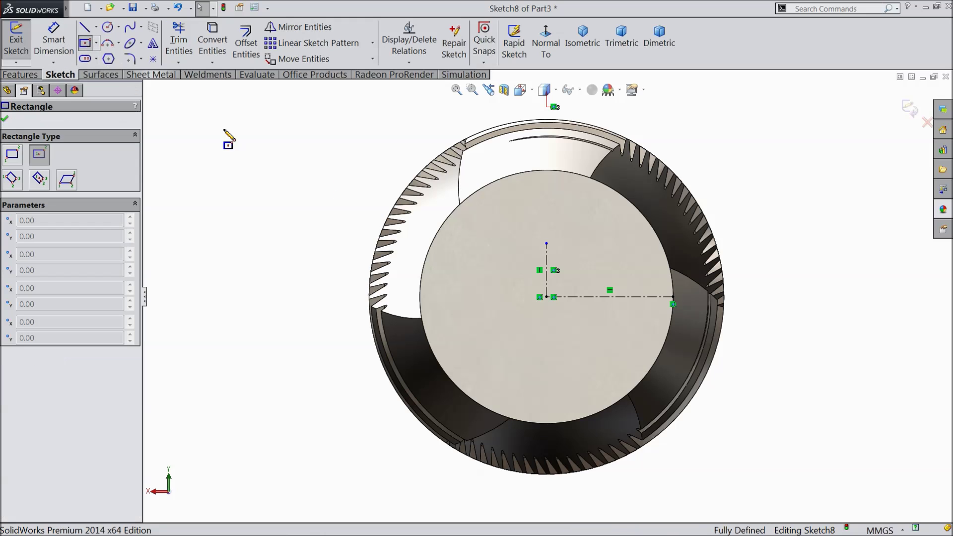
{"action": "left_click", "coordinate": [547, 297]}
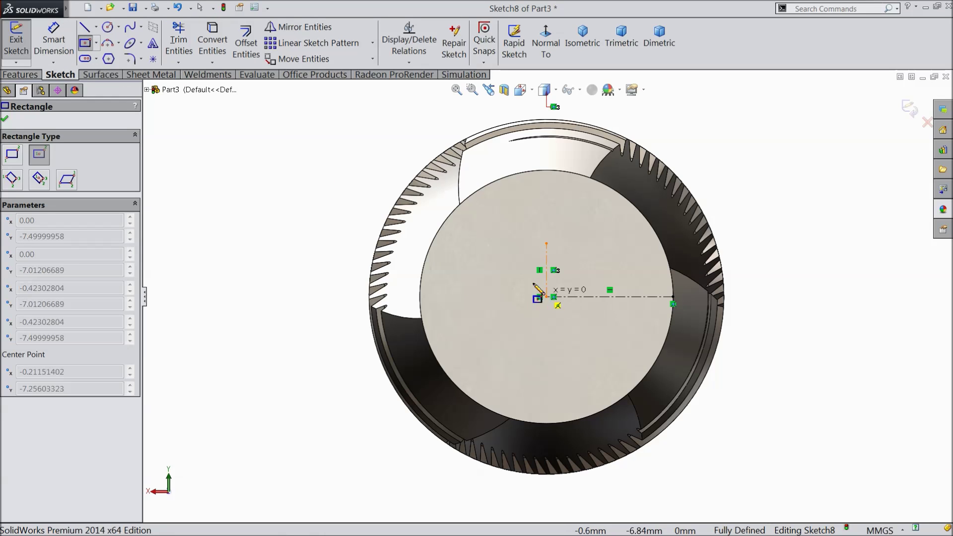
{"action": "left_click", "coordinate": [479, 221]}
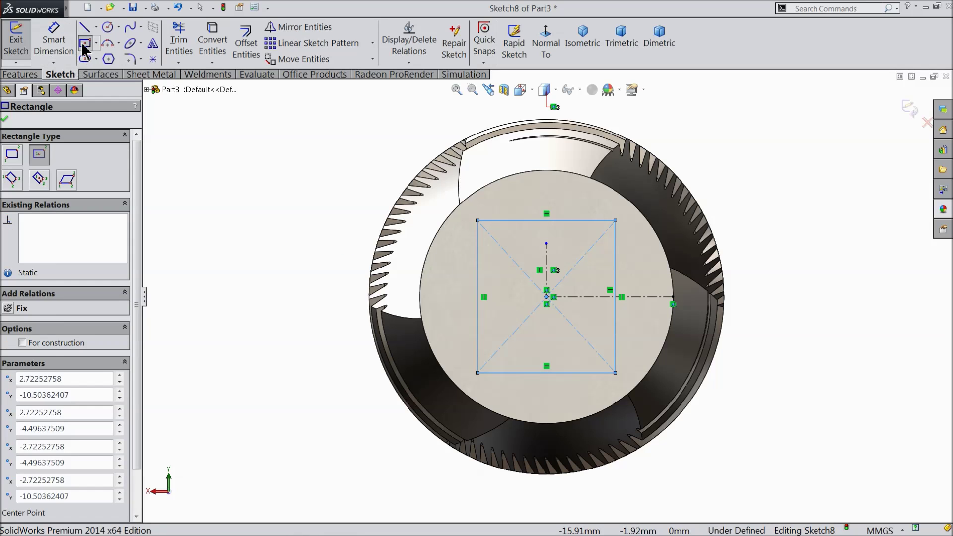
Dimension the rectangle's width at 7 mm.
{"action": "left_click", "coordinate": [54, 40]}
{"action": "left_click", "coordinate": [541, 226]}
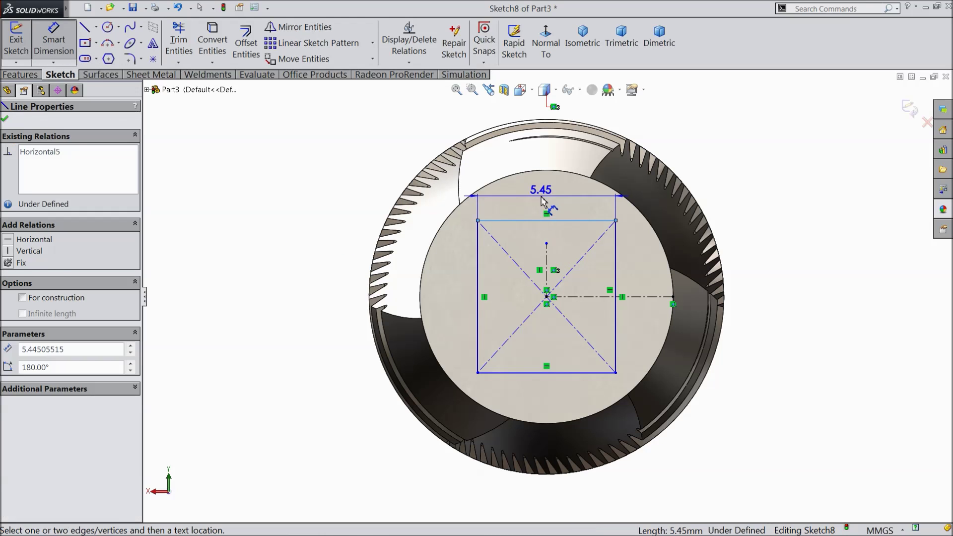
{"action": "left_click", "coordinate": [545, 205]}
{"action": "type", "text": "7"}
{"action": "key", "text": "Return"}
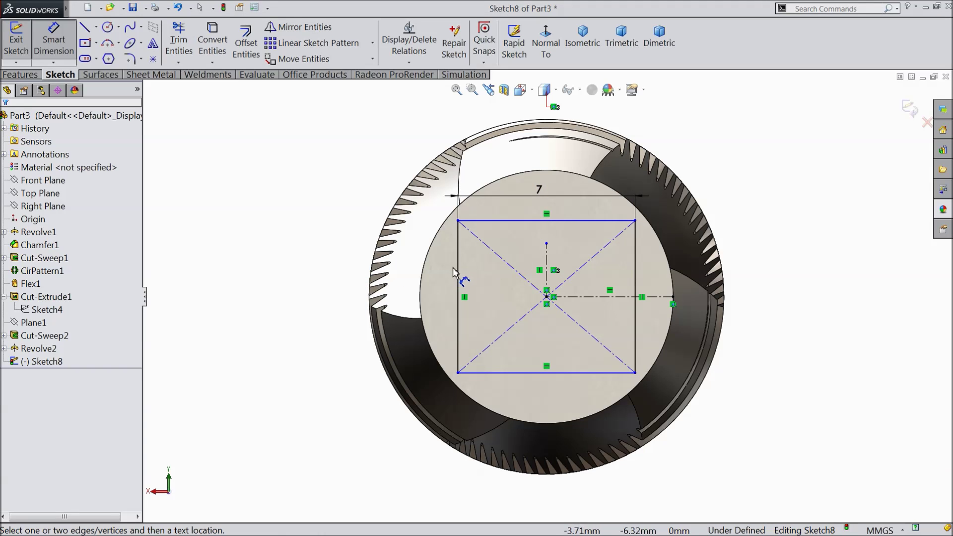
Dimension the rectangle's height at 7 mm and leave the dimension command.
{"action": "left_click", "coordinate": [459, 277]}
{"action": "left_click", "coordinate": [334, 297]}
{"action": "type", "text": "7"}
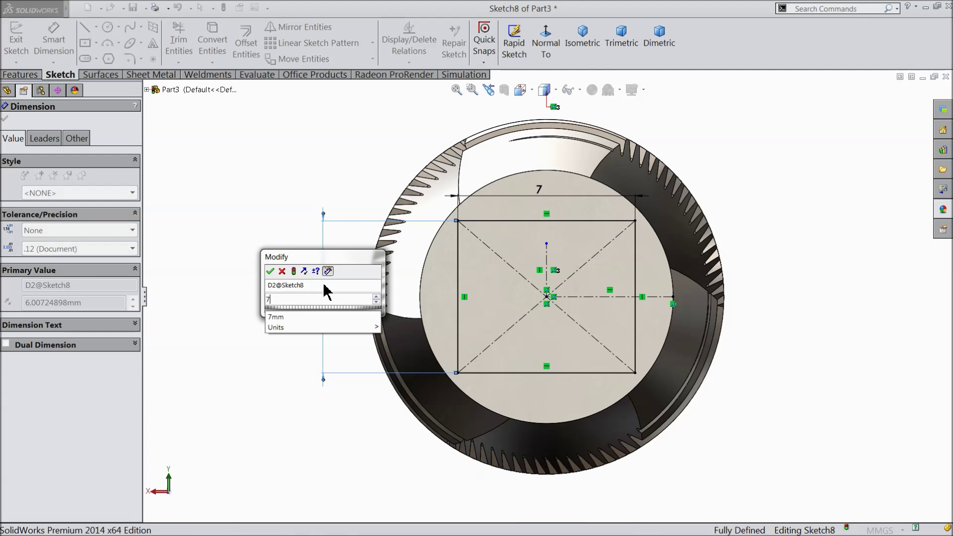
{"action": "key", "text": "Return"}
{"action": "key", "text": "ctrl+z"}
{"action": "key", "text": "ctrl+y"}
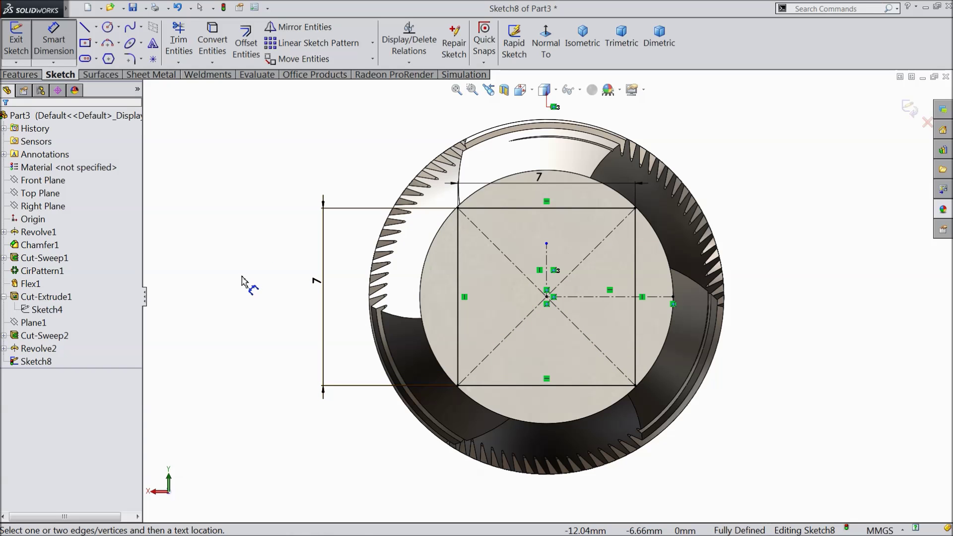
{"action": "left_click", "coordinate": [53, 47]}
Extrude the square profile 10 mm blind outward from the shank's end, merging the result.
{"action": "left_click", "coordinate": [20, 74]}
{"action": "left_click", "coordinate": [28, 47]}
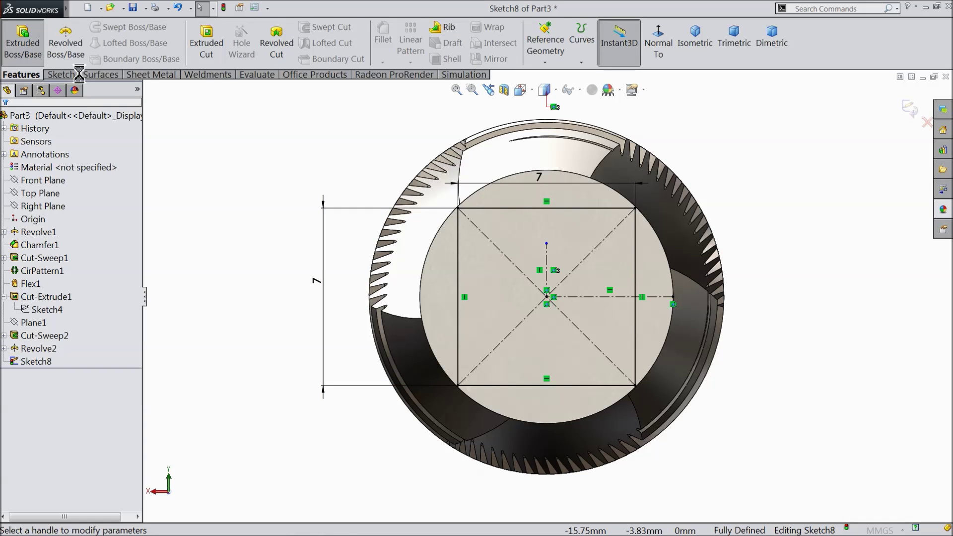
{"action": "type", "text": "10.00mm"}
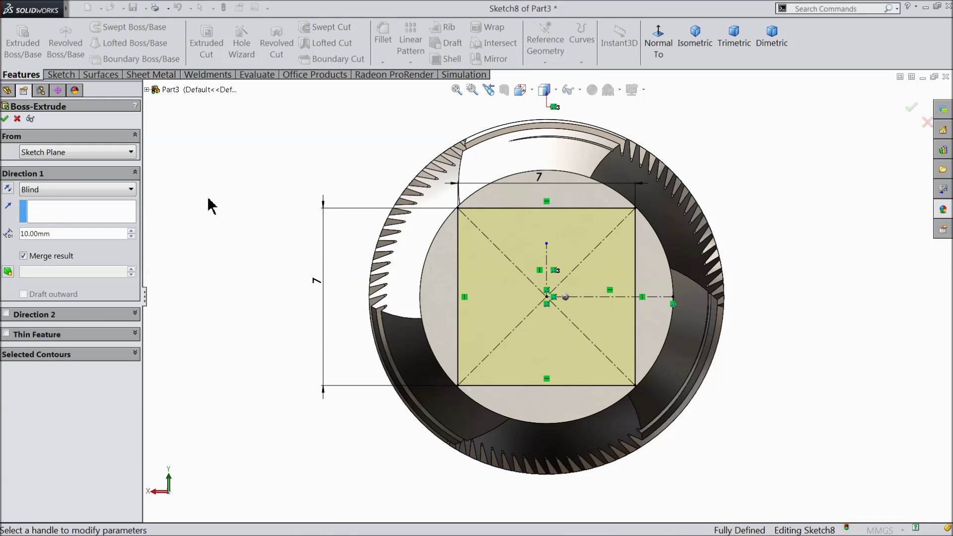
{"action": "scroll", "coordinate": [250, 242], "scroll_direction": "down", "scroll_amount": 5}
{"action": "middle_click_drag", "start_coordinate": [262, 262], "coordinate": [604, 392]}
{"action": "scroll", "coordinate": [850, 430], "scroll_direction": "up", "scroll_amount": 3}
{"action": "scroll", "coordinate": [850, 430], "scroll_direction": "up", "scroll_amount": 5}
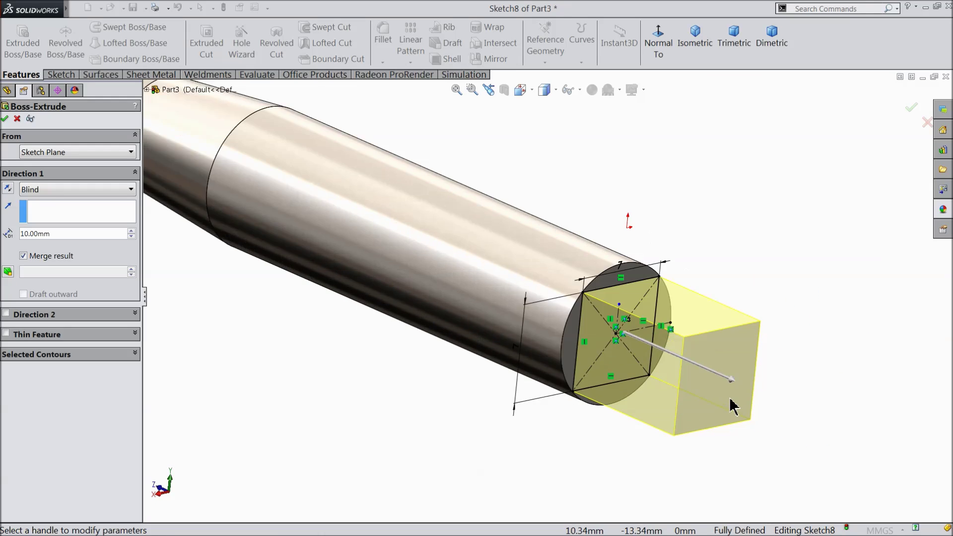
{"action": "left_click", "coordinate": [5, 119]}
{"action": "key", "text": "ctrl+shift+z"}
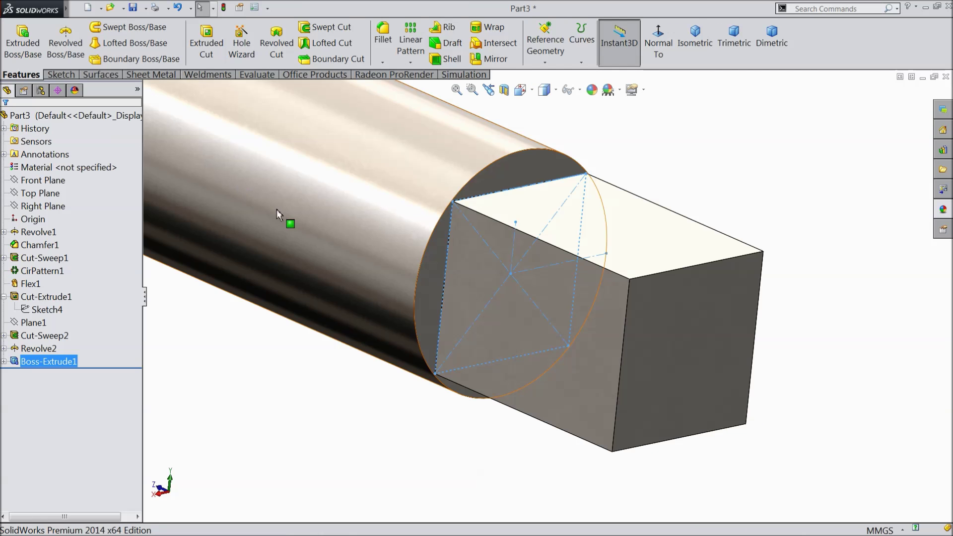
Fillet the circular edge at the shank's end face with a constant 0.2 mm radius.
{"action": "left_click", "coordinate": [533, 135]}
{"action": "left_click", "coordinate": [391, 47]}
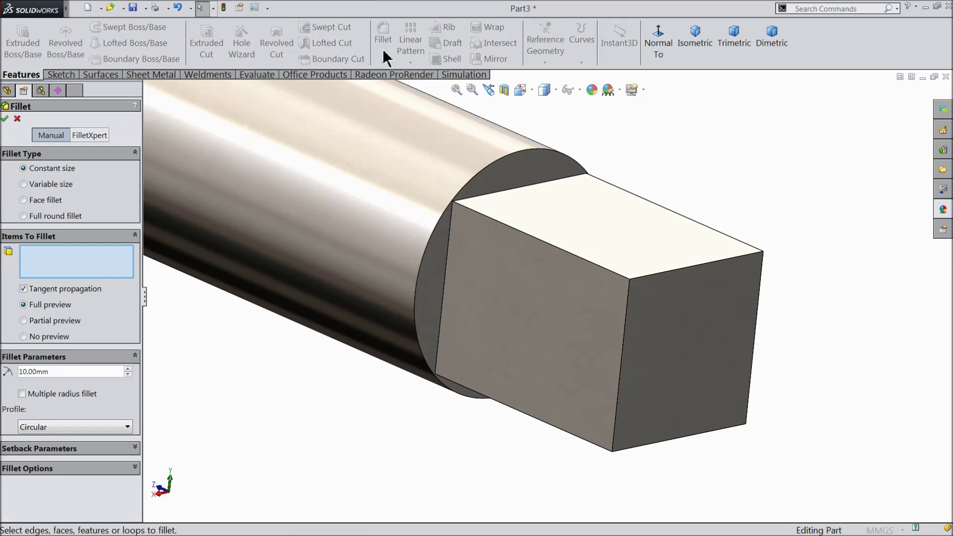
{"action": "type", "text": "0.2"}
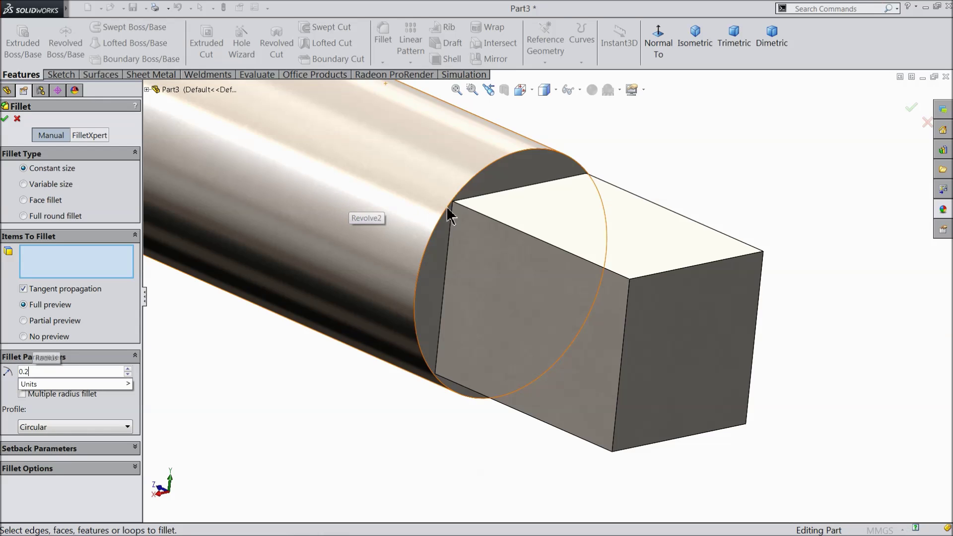
{"action": "left_click", "coordinate": [507, 158]}
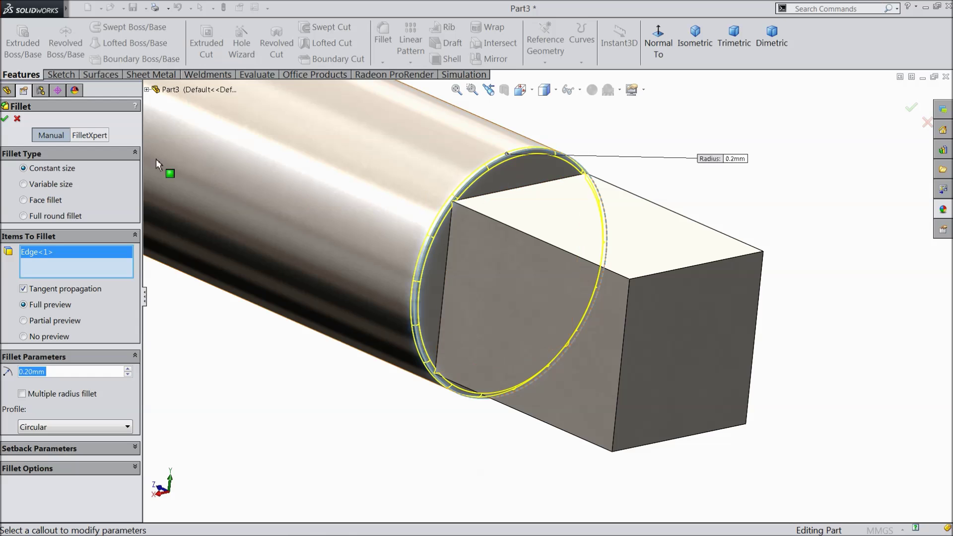
{"action": "left_click", "coordinate": [5, 120]}
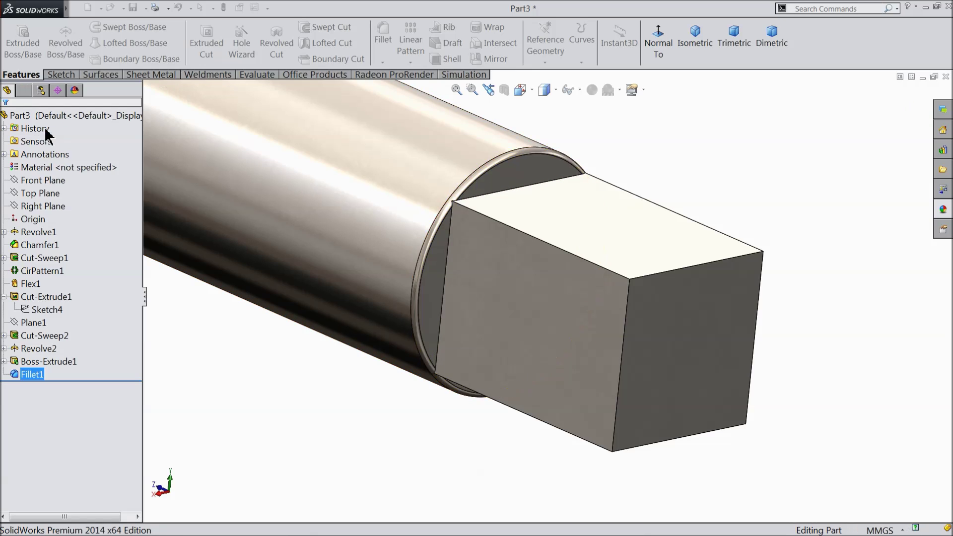
Start a sketch on the Right Plane and view the square drive end face-on.
{"action": "scroll", "coordinate": [548, 295], "scroll_direction": "up", "scroll_amount": 3}
{"action": "middle_click_drag", "start_coordinate": [622, 298], "coordinate": [633, 302]}
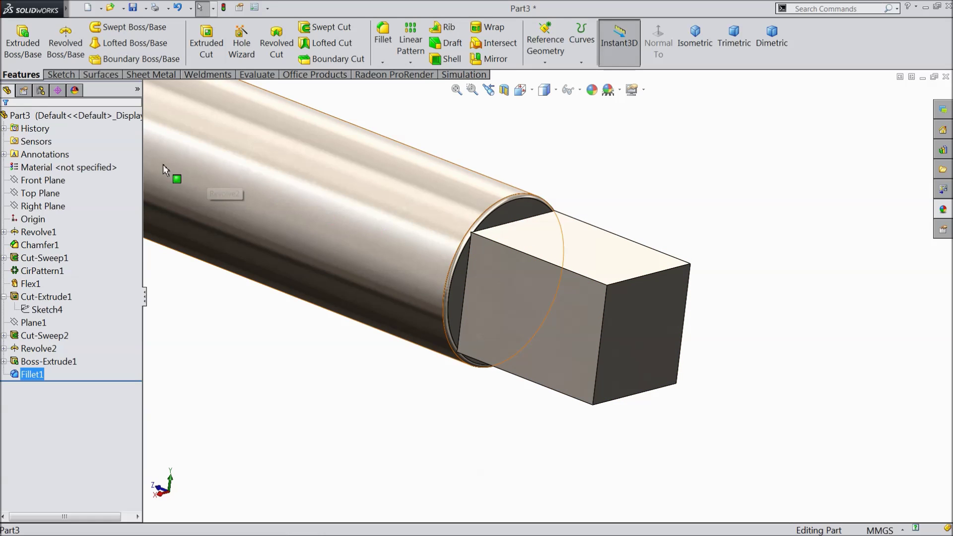
{"action": "left_click", "coordinate": [30, 206]}
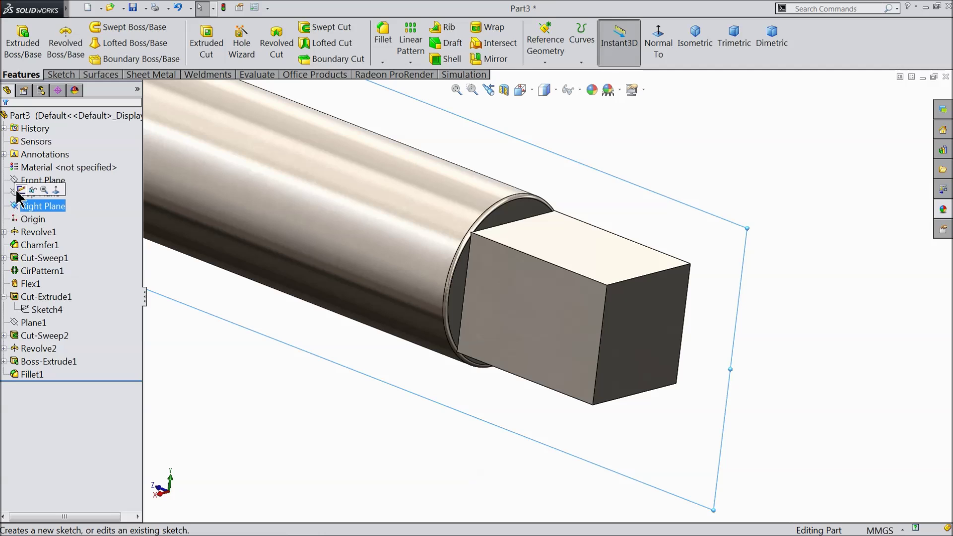
{"action": "left_click", "coordinate": [20, 190]}
{"action": "left_click", "coordinate": [653, 43]}
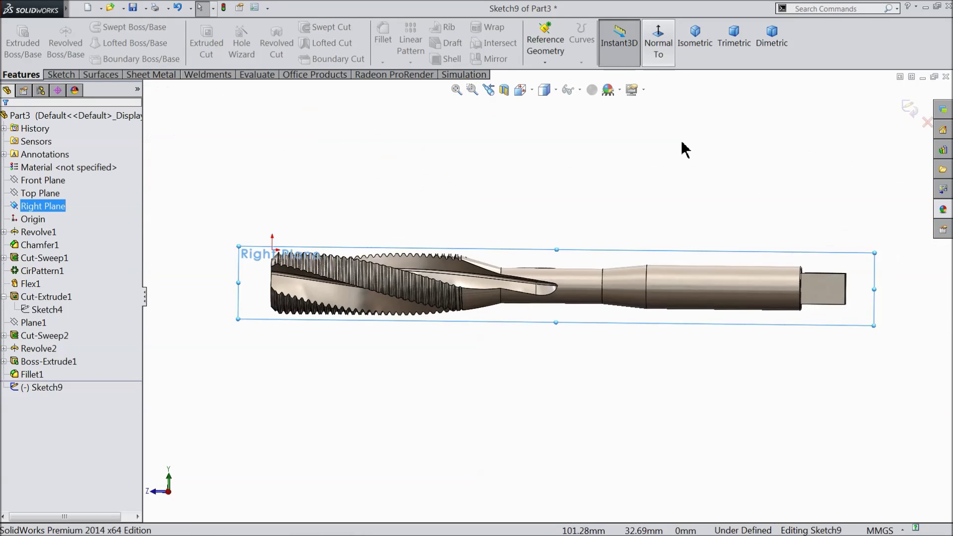
{"action": "scroll", "coordinate": [809, 316], "scroll_direction": "down", "scroll_amount": 6}
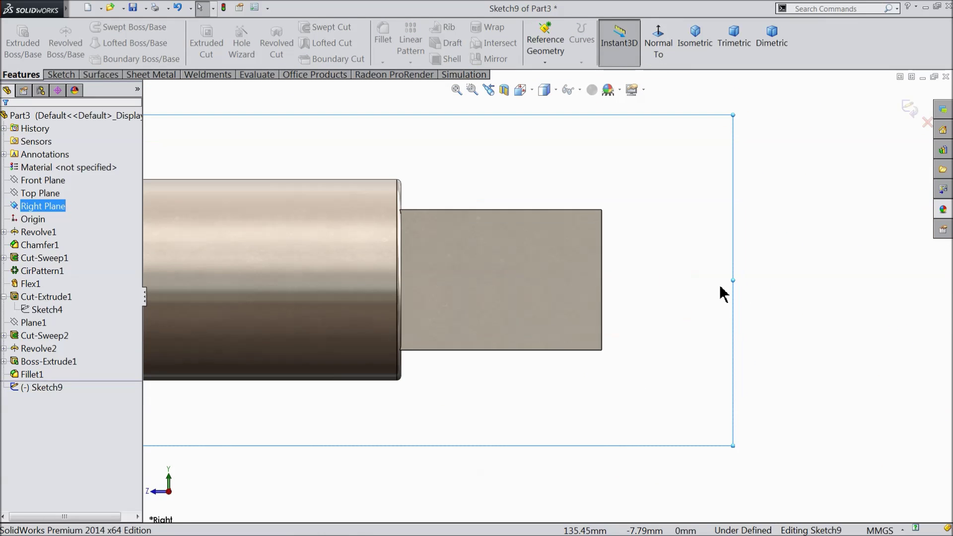
Sketch a closed four-line profile from the midpoint of the square's end edge, closing over its upper corner with a sloped line about 6.8 mm long.
{"action": "left_click", "coordinate": [62, 75]}
{"action": "left_click", "coordinate": [85, 28]}
{"action": "scroll", "coordinate": [665, 303], "scroll_direction": "down", "scroll_amount": 3}
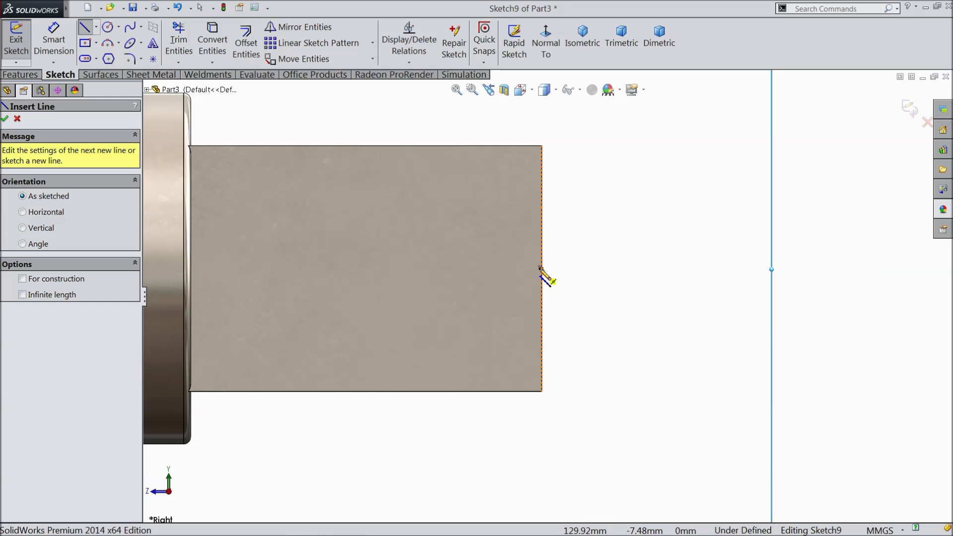
{"action": "left_click", "coordinate": [542, 268]}
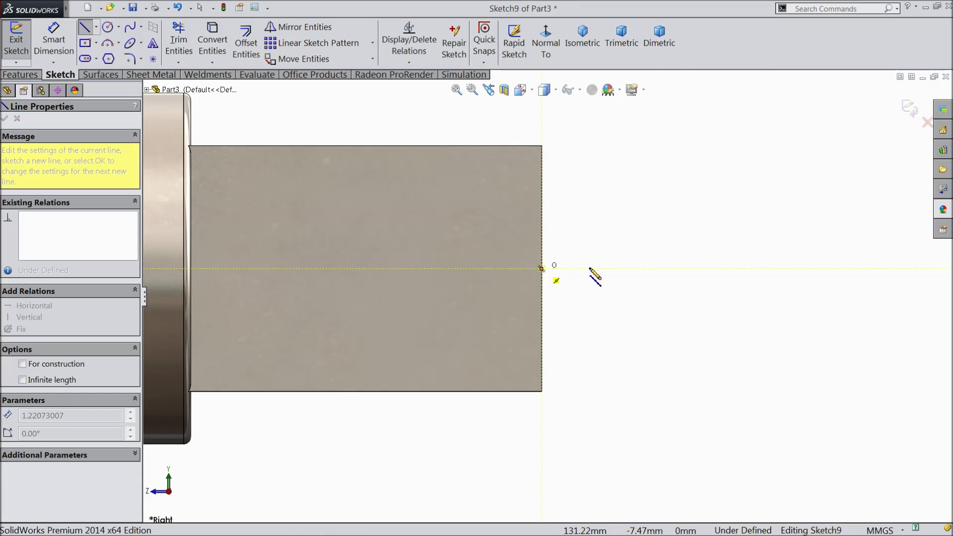
{"action": "left_click", "coordinate": [622, 269]}
{"action": "scroll", "coordinate": [626, 117], "scroll_direction": "up", "scroll_amount": 2}
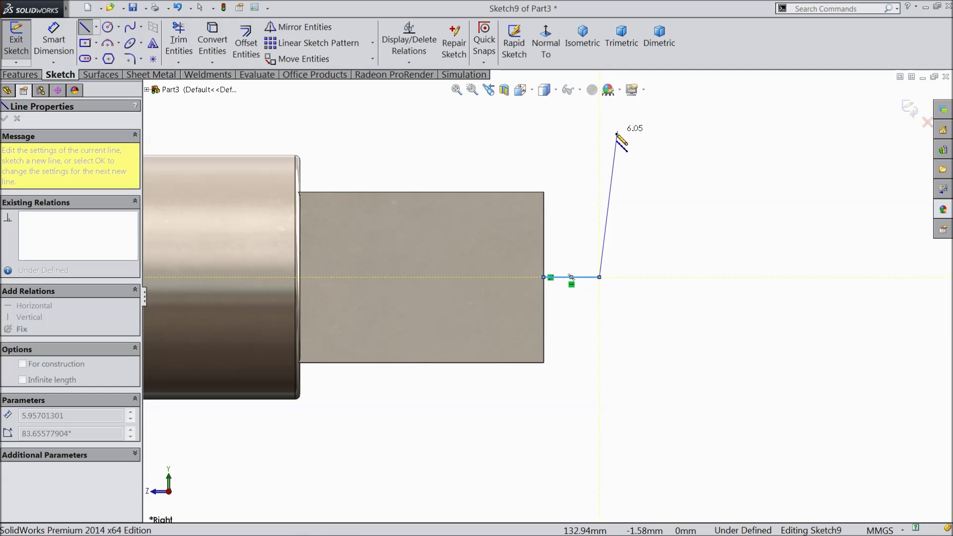
{"action": "left_click", "coordinate": [599, 145]}
{"action": "left_click", "coordinate": [445, 145]}
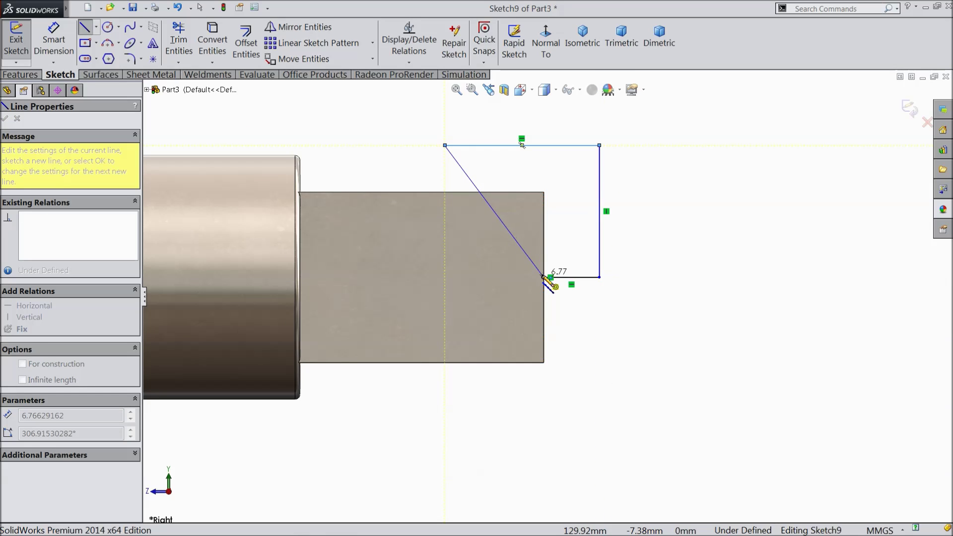
{"action": "left_click", "coordinate": [544, 277]}
{"action": "right_click", "coordinate": [670, 187]}
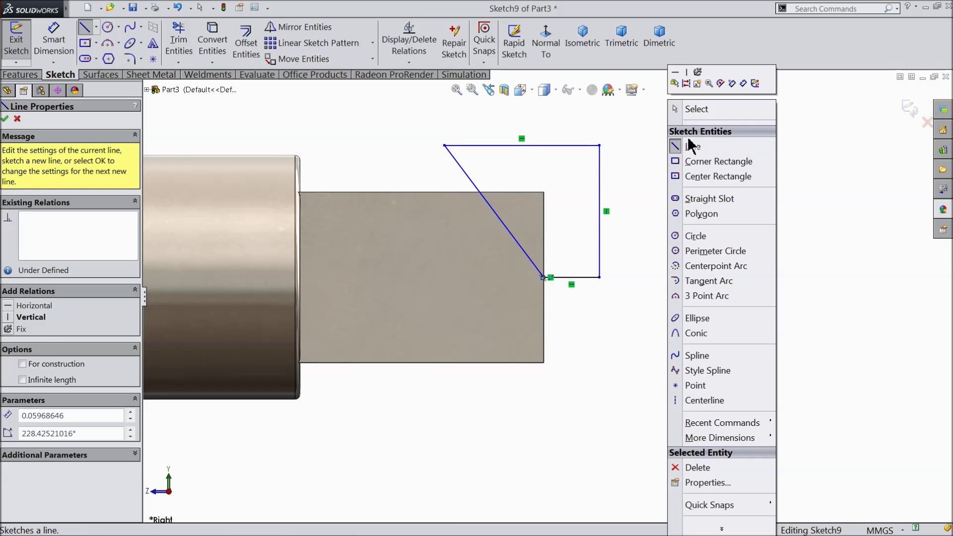
{"action": "left_click", "coordinate": [705, 105]}
Delete the tiny stray line at the profile's start point on the square's end edge.
{"action": "scroll", "coordinate": [529, 253], "scroll_direction": "down", "scroll_amount": 8}
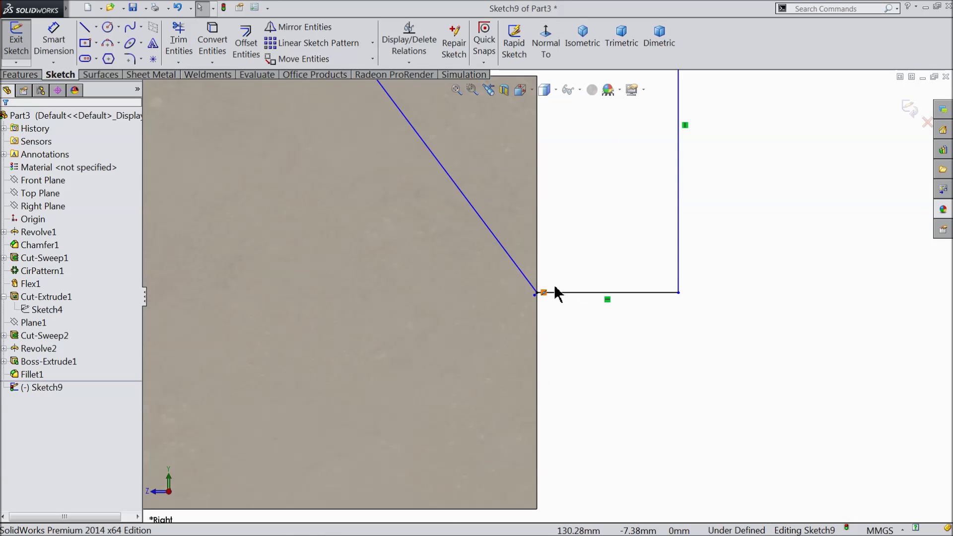
{"action": "left_click", "coordinate": [509, 297]}
{"action": "key", "text": "Delete"}
{"action": "scroll", "coordinate": [546, 303], "scroll_direction": "up", "scroll_amount": 5}
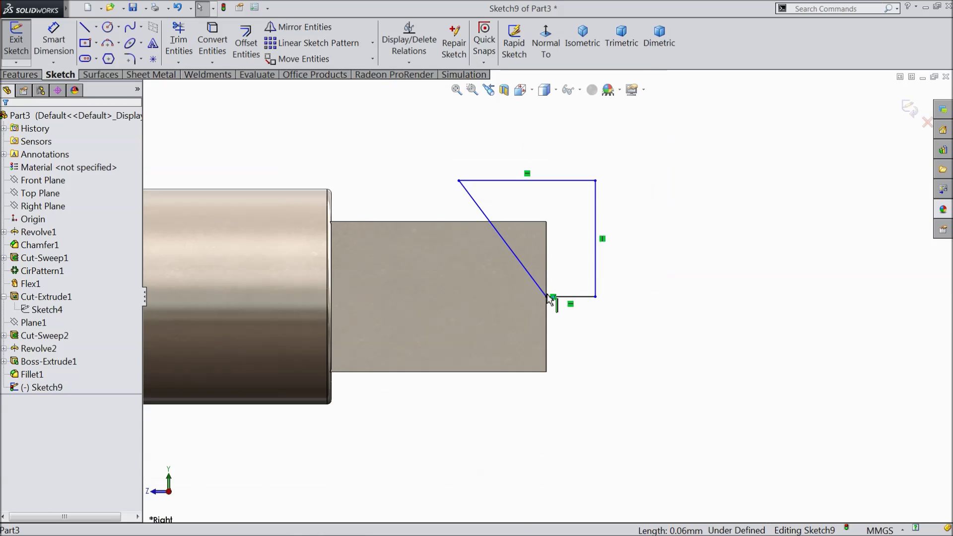
{"action": "left_click", "coordinate": [20, 74]}
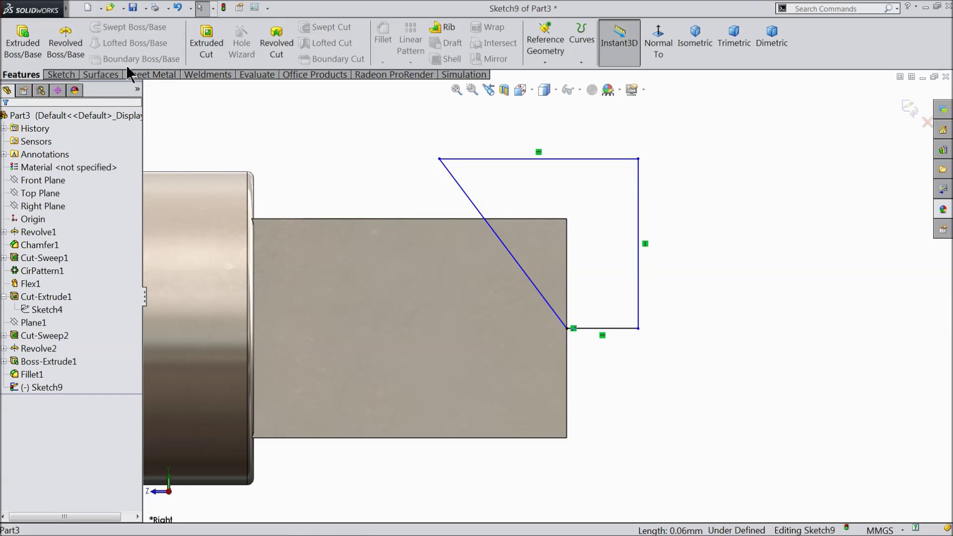
Revolve-cut the closed profile 360 degrees about its lower horizontal line to form a conical point on the square drive end.
{"action": "left_click", "coordinate": [285, 45]}
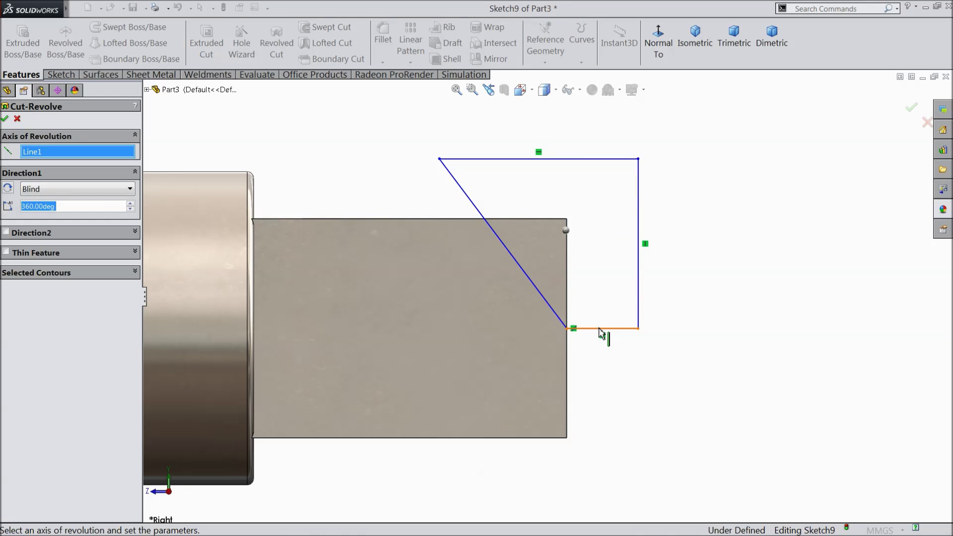
{"action": "left_click", "coordinate": [599, 329]}
{"action": "left_click", "coordinate": [911, 108]}
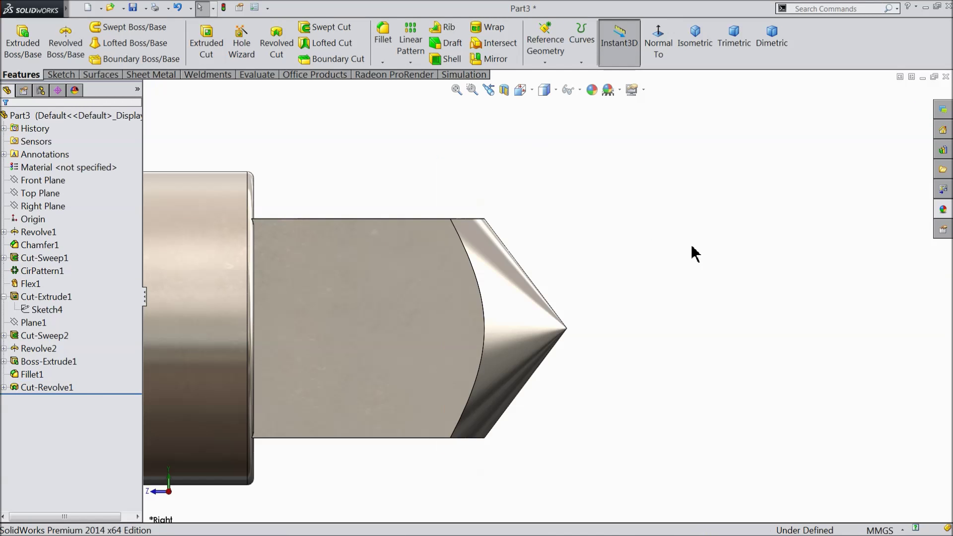
Examine the pointed square drive end, the fluted thread and the whole tap from several angles.
{"action": "middle_click_drag", "start_coordinate": [694, 253], "coordinate": [643, 285]}
{"action": "scroll", "coordinate": [477, 299], "scroll_direction": "up", "scroll_amount": 10}
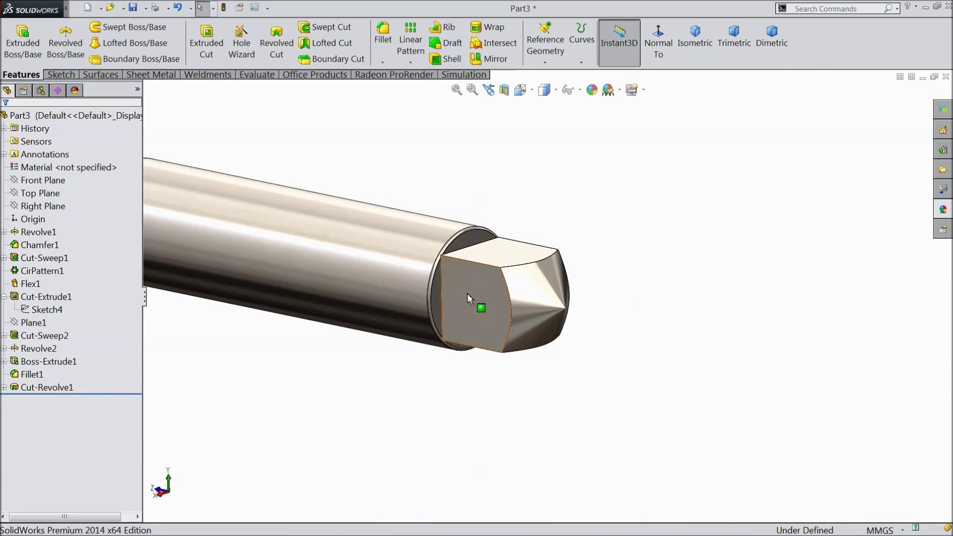
{"action": "middle_click_drag", "start_coordinate": [468, 298], "coordinate": [491, 318]}
{"action": "scroll", "coordinate": [332, 249], "scroll_direction": "down", "scroll_amount": 3}
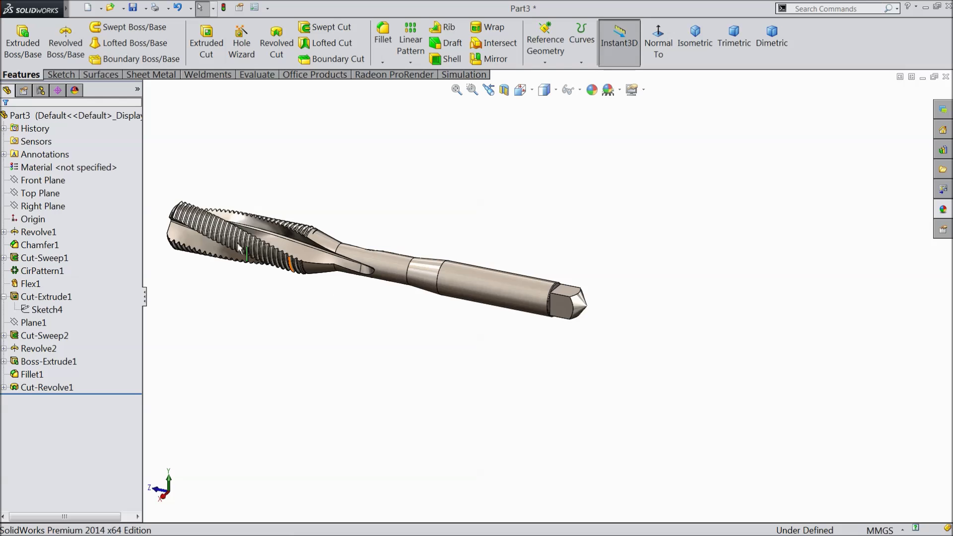
{"action": "middle_click_drag", "start_coordinate": [332, 250], "coordinate": [372, 230]}
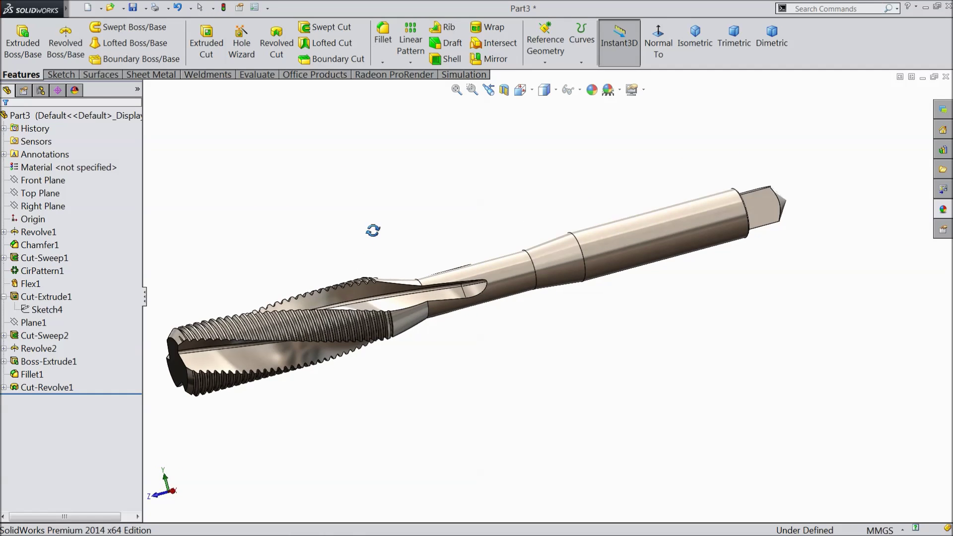
{"action": "left_click", "coordinate": [695, 37]}
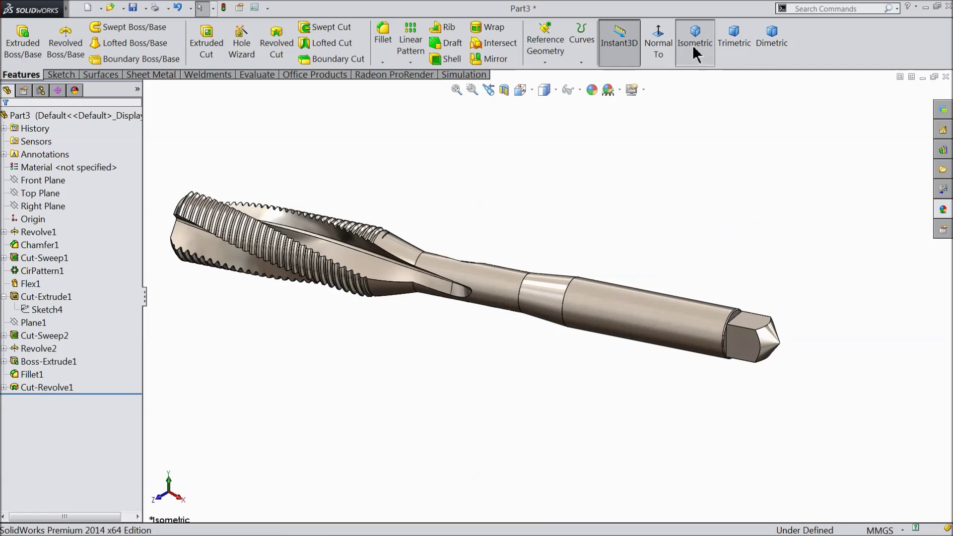
{"action": "middle_click_drag", "start_coordinate": [532, 343], "coordinate": [631, 314]}
{"action": "scroll", "coordinate": [782, 255], "scroll_direction": "down", "scroll_amount": 5}
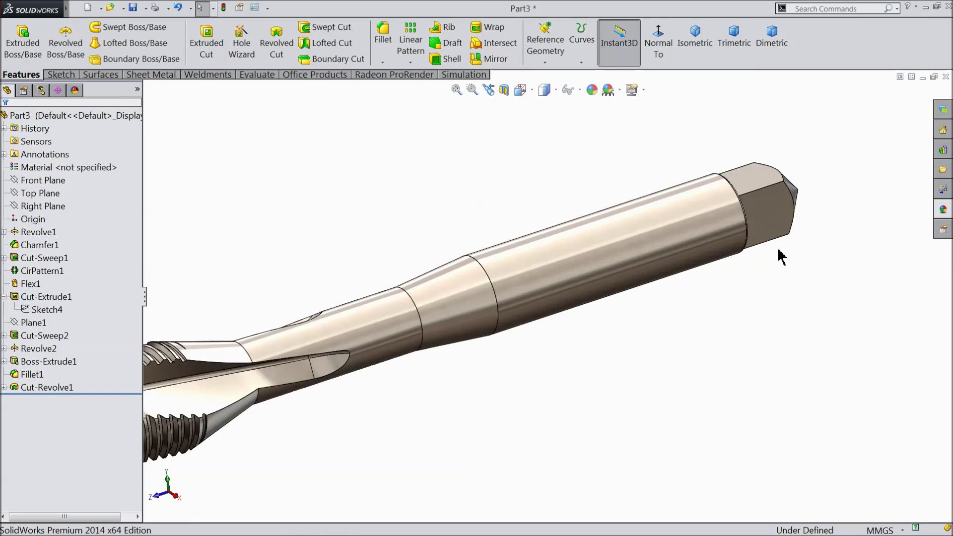
Start a new sketch on the Right Plane and view the tap normal to it.
{"action": "left_click", "coordinate": [558, 283]}
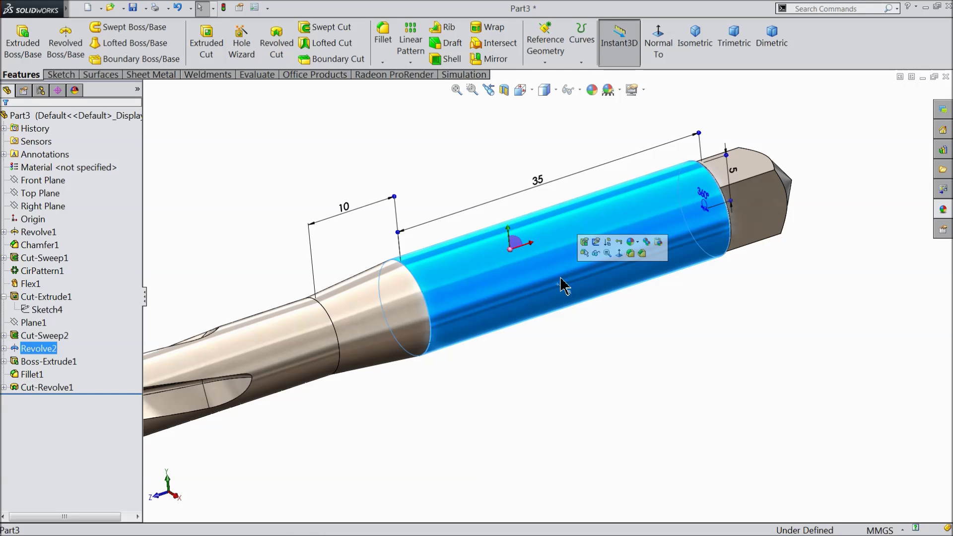
{"action": "middle_click_drag", "start_coordinate": [564, 291], "coordinate": [567, 279]}
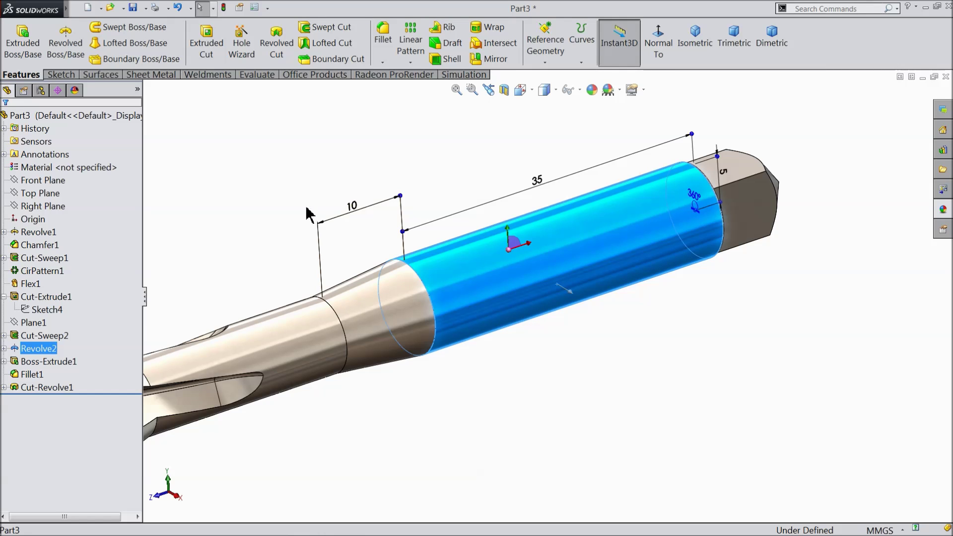
{"action": "left_click", "coordinate": [30, 206]}
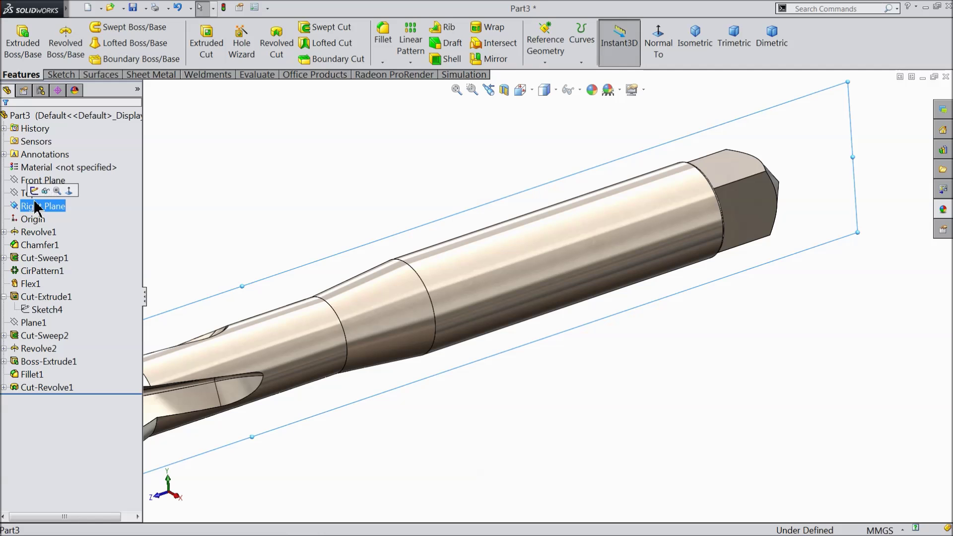
{"action": "left_click", "coordinate": [35, 192]}
{"action": "left_click", "coordinate": [658, 45]}
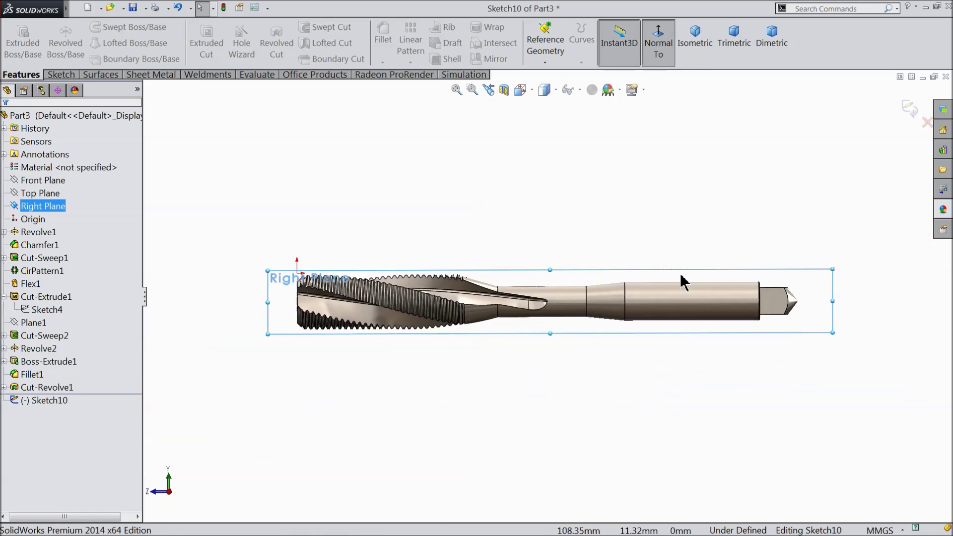
Sketch a horizontal centerline about 31.3 mm long across the cylindrical shank, slightly below its axis.
{"action": "left_click", "coordinate": [61, 75]}
{"action": "left_click", "coordinate": [96, 28]}
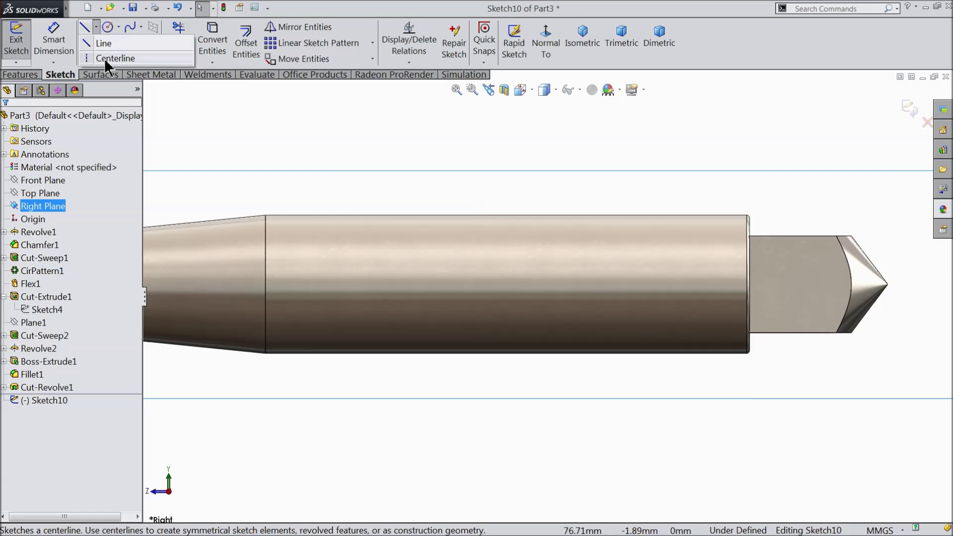
{"action": "left_click", "coordinate": [106, 58]}
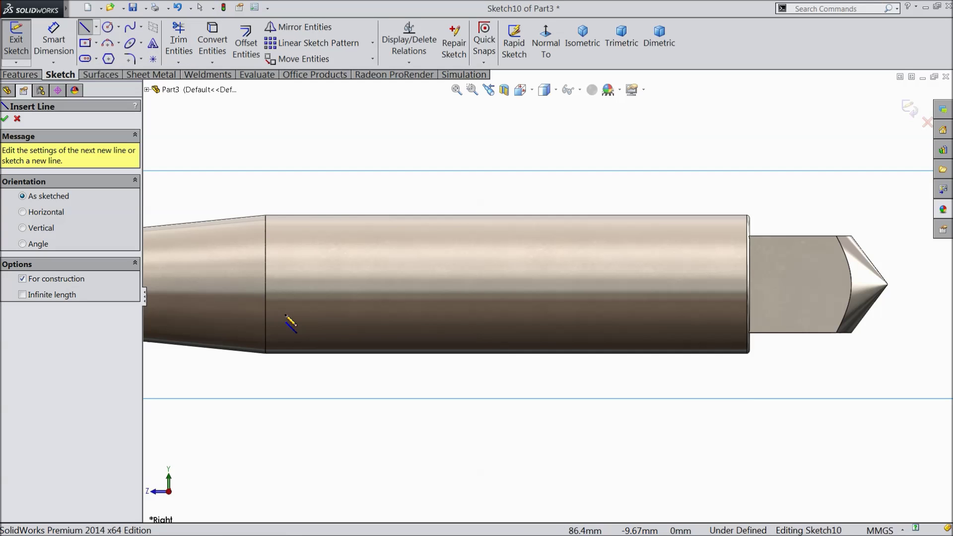
{"action": "left_click", "coordinate": [285, 315]}
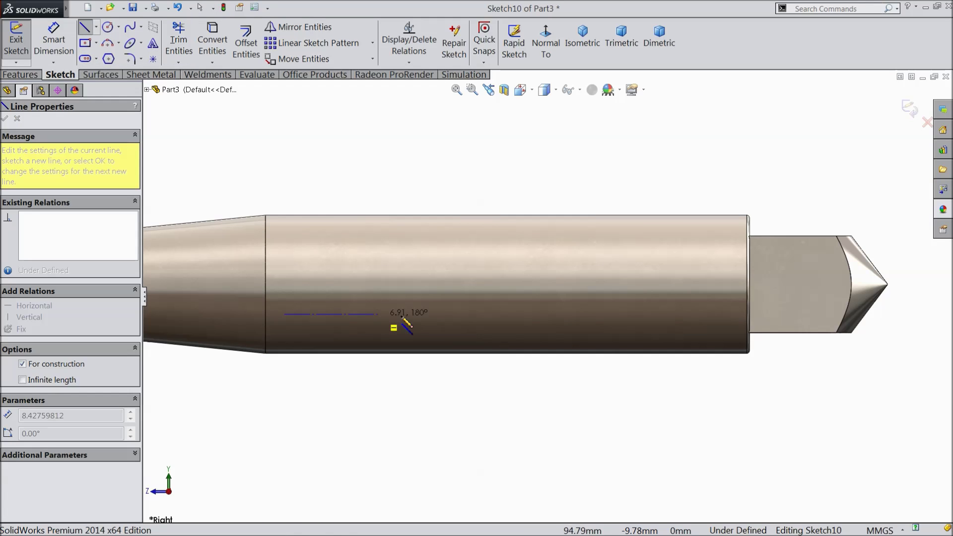
{"action": "left_click", "coordinate": [715, 314]}
{"action": "right_click", "coordinate": [631, 90]}
{"action": "left_click", "coordinate": [658, 100]}
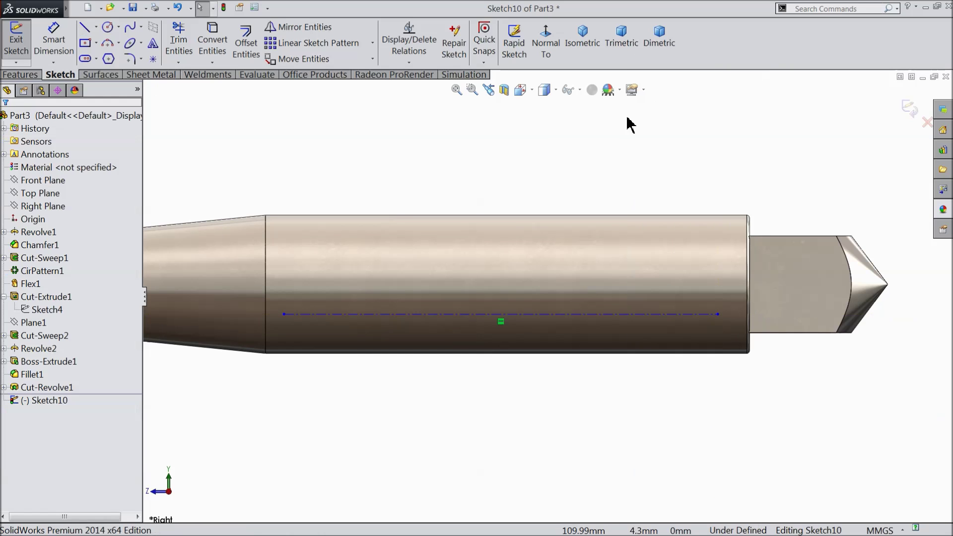
Add the sketch text "DORMER M14X1.5" along the construction line on the shank.
{"action": "left_click", "coordinate": [156, 45]}
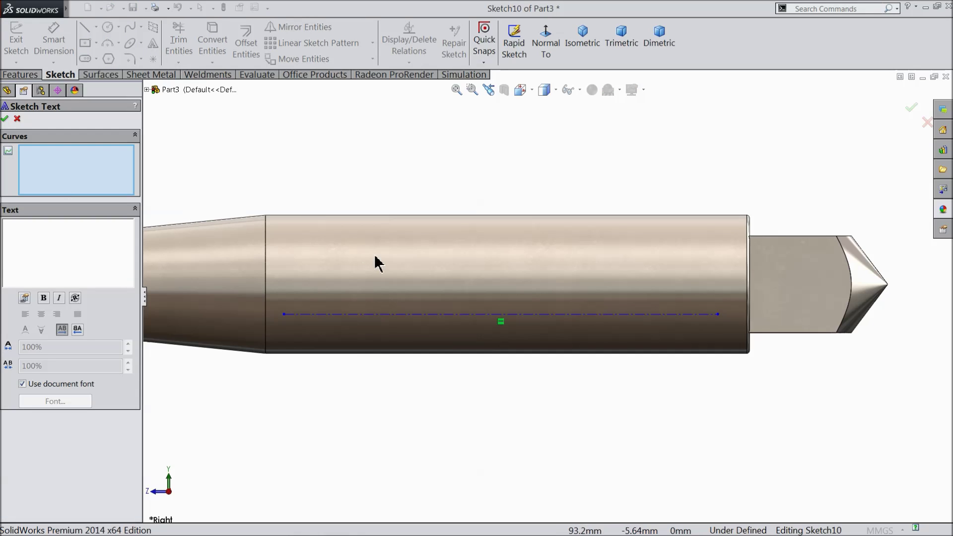
{"action": "left_click", "coordinate": [395, 315]}
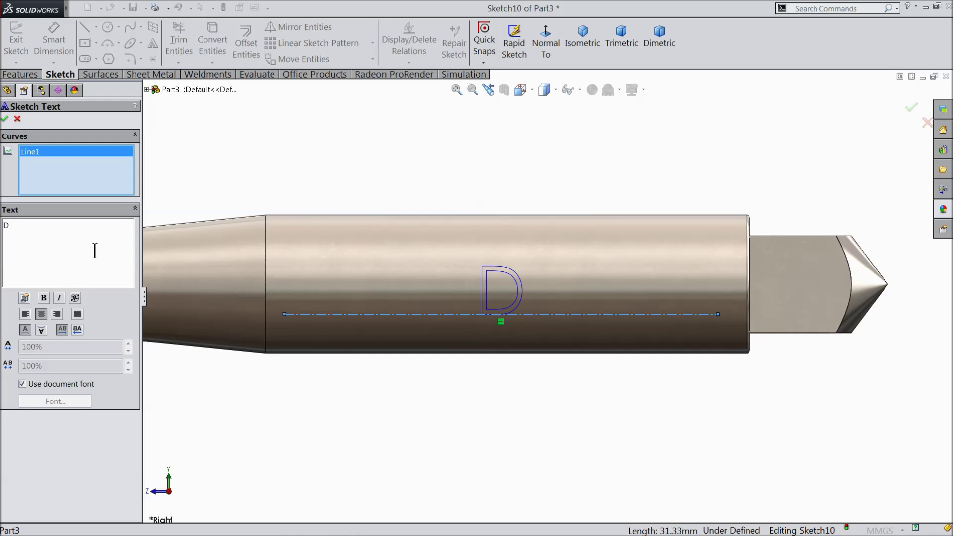
{"action": "type", "text": "DOR"}
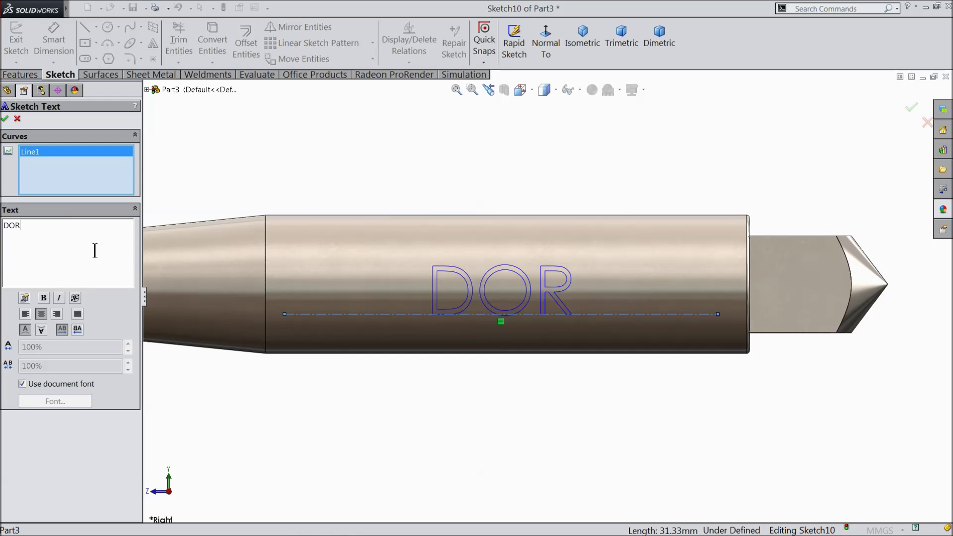
{"action": "type", "text": "MER"}
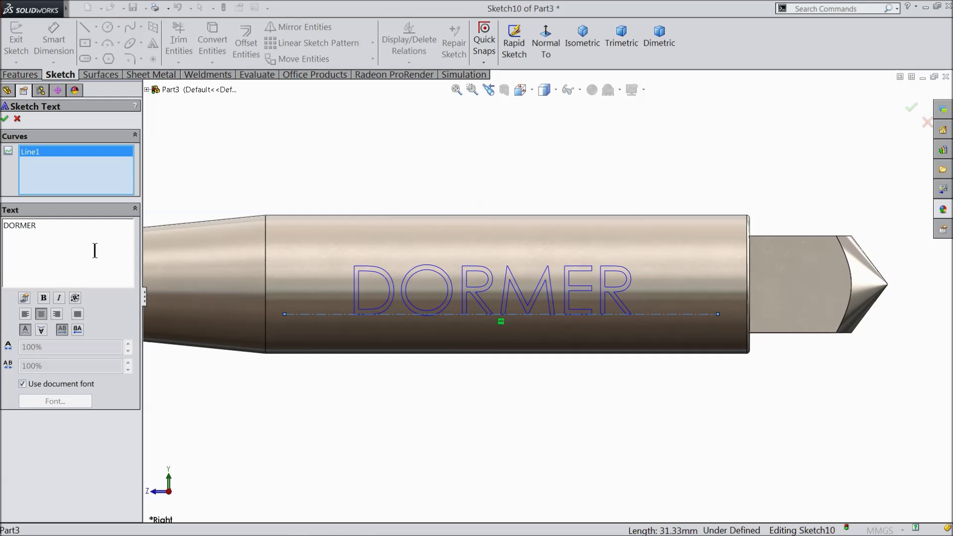
{"action": "type", "text": " M"}
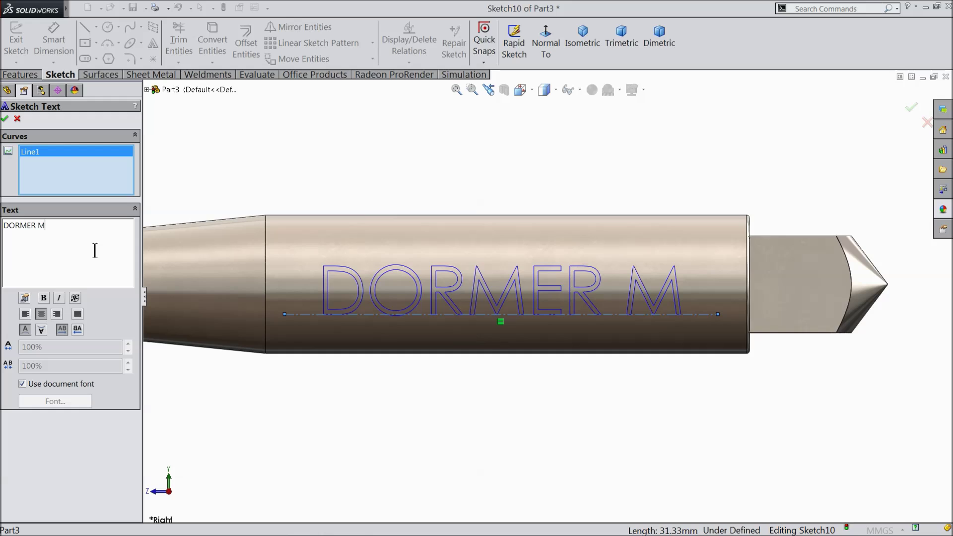
{"action": "type", "text": "14X1.5"}
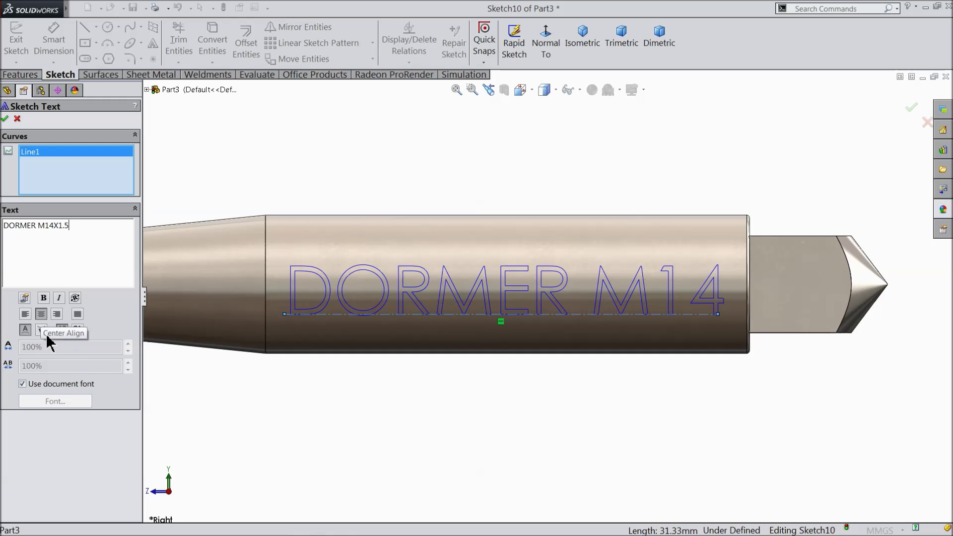
Replace the document font with bold Century Gothic at 2.5 mm height for the shank text, and finish the sketch.
{"action": "left_click", "coordinate": [22, 385]}
{"action": "left_click", "coordinate": [58, 401]}
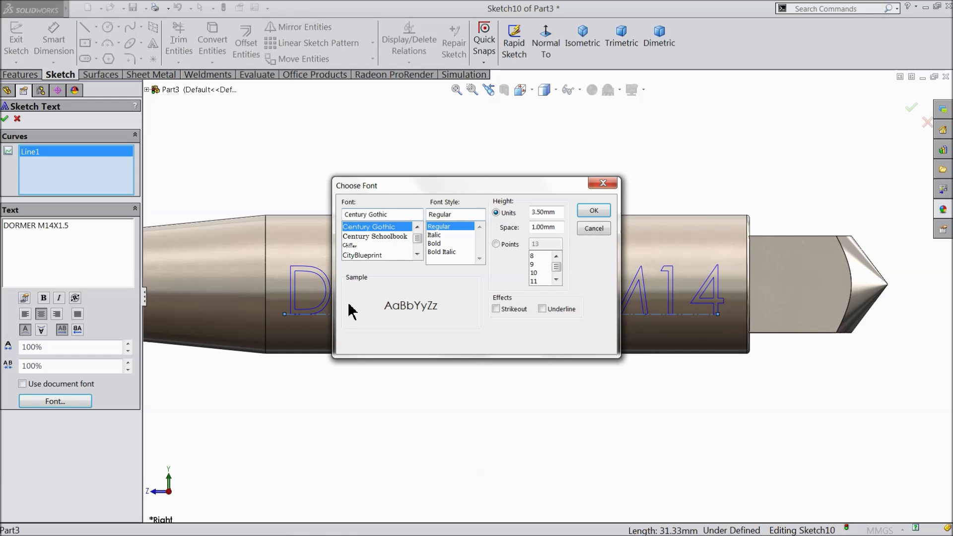
{"action": "left_click", "coordinate": [438, 244]}
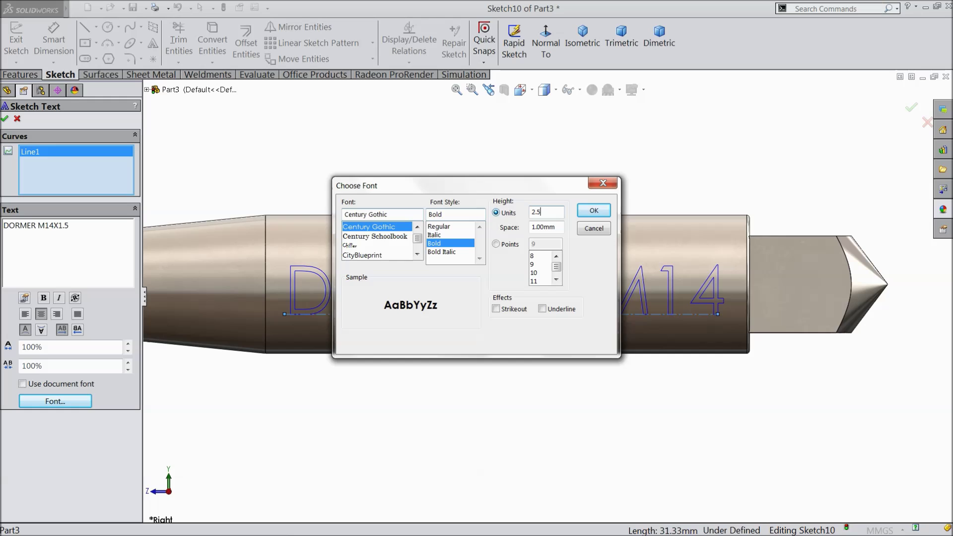
{"action": "left_click", "coordinate": [598, 211]}
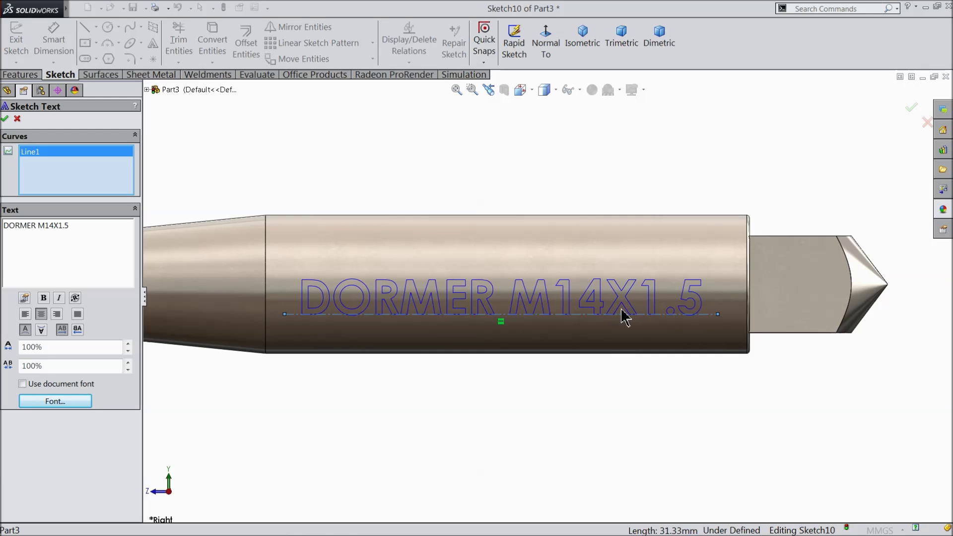
{"action": "left_click", "coordinate": [6, 119]}
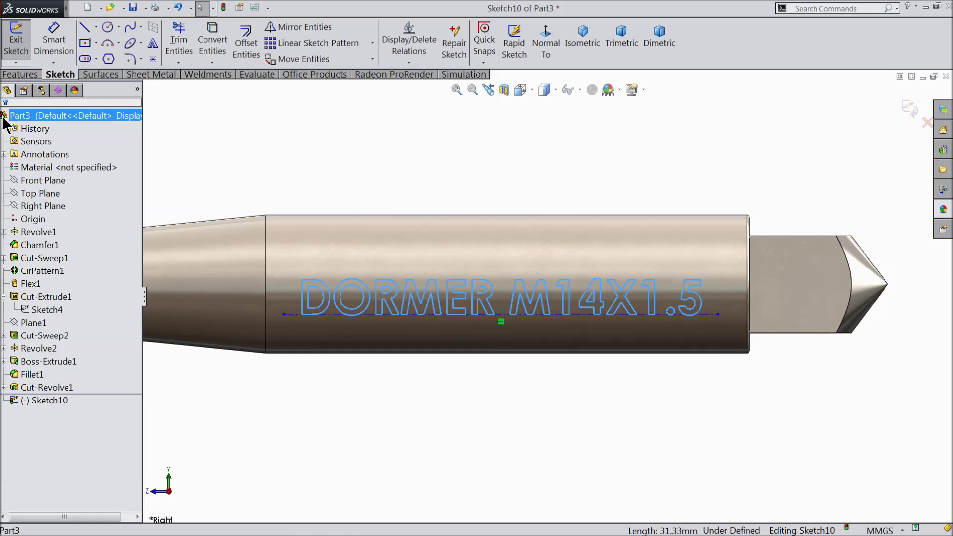
{"action": "left_click", "coordinate": [909, 108]}
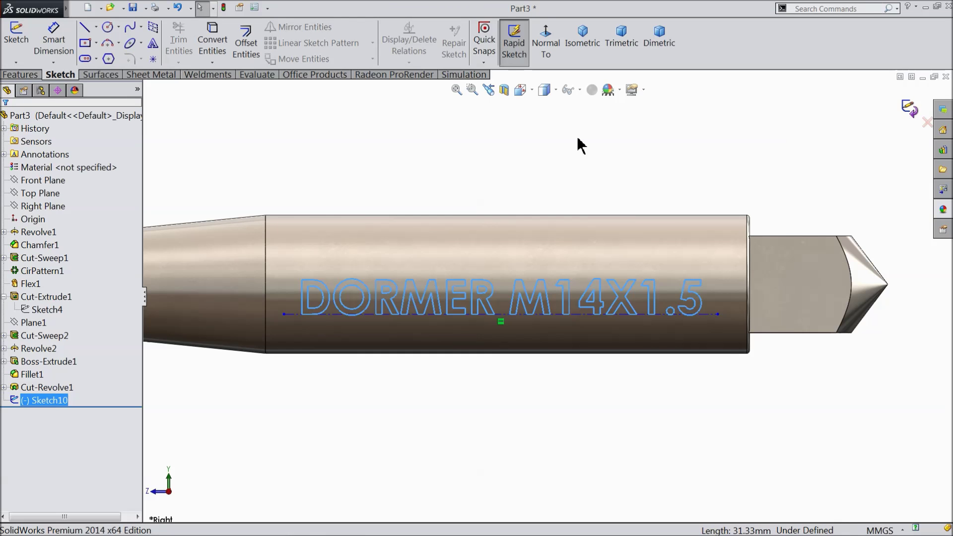
Wrap the text sketch onto the cylindrical shank face as a 0.2 mm deep deboss.
{"action": "left_click", "coordinate": [22, 76]}
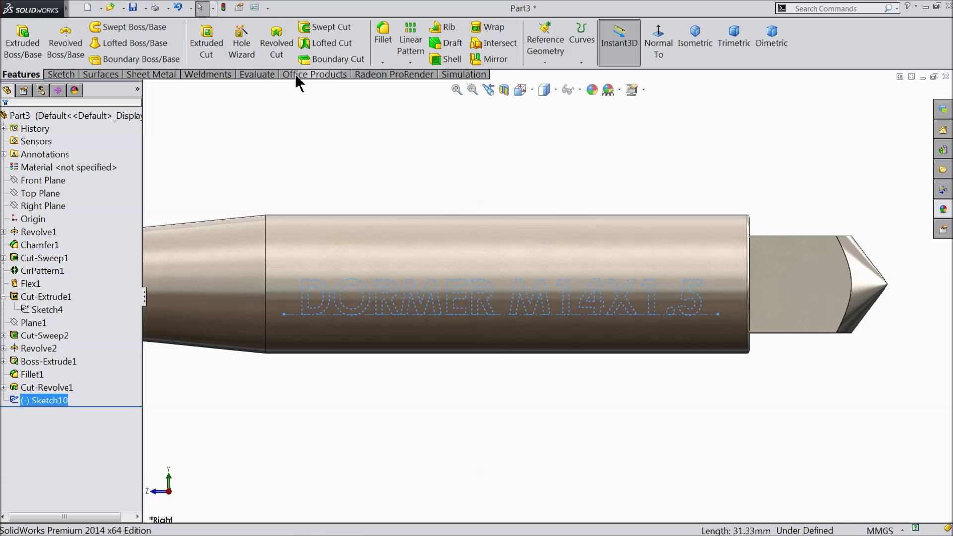
{"action": "left_click", "coordinate": [496, 31]}
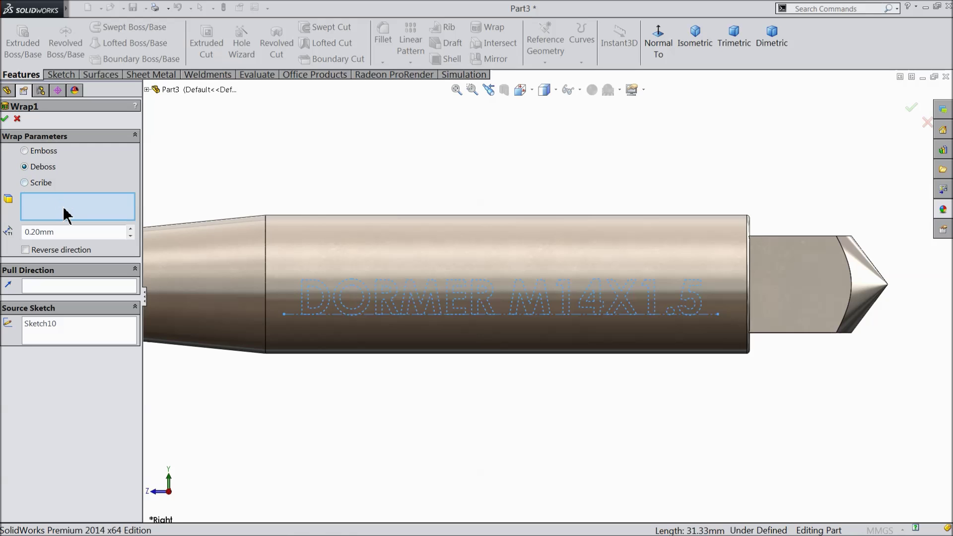
{"action": "middle_click_drag", "start_coordinate": [203, 263], "coordinate": [238, 293]}
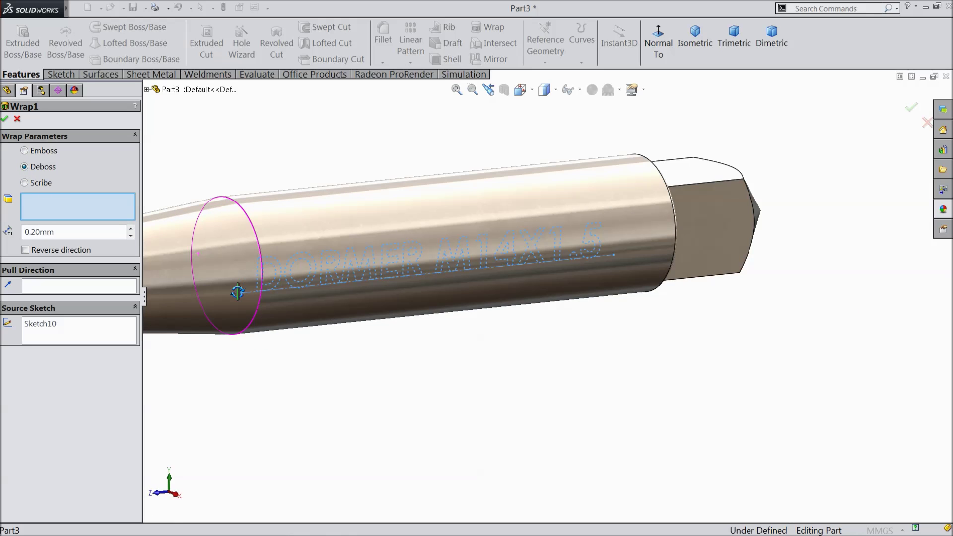
{"action": "left_click", "coordinate": [281, 229]}
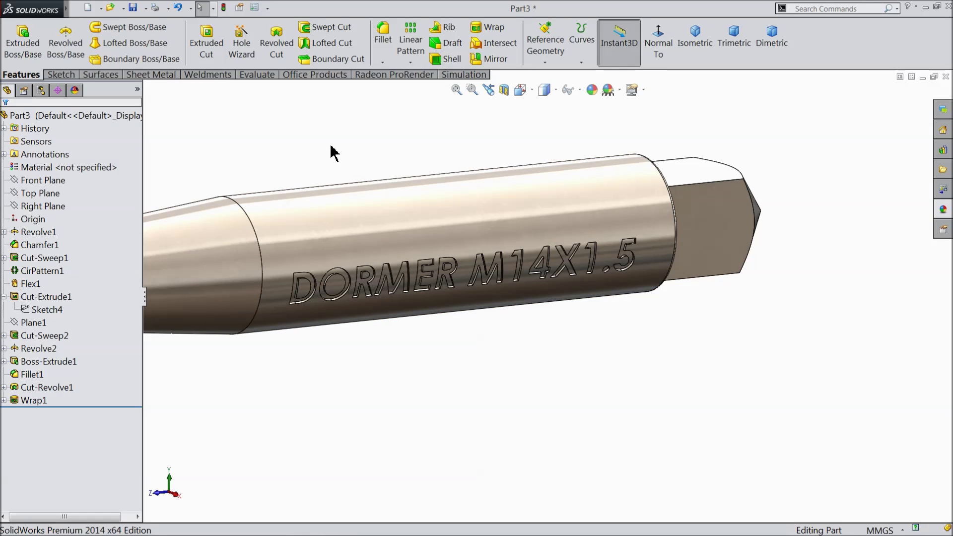
Apply a black color appearance to the debossed lettering feature on the shank.
{"action": "scroll", "coordinate": [459, 282], "scroll_direction": "down", "scroll_amount": 5}
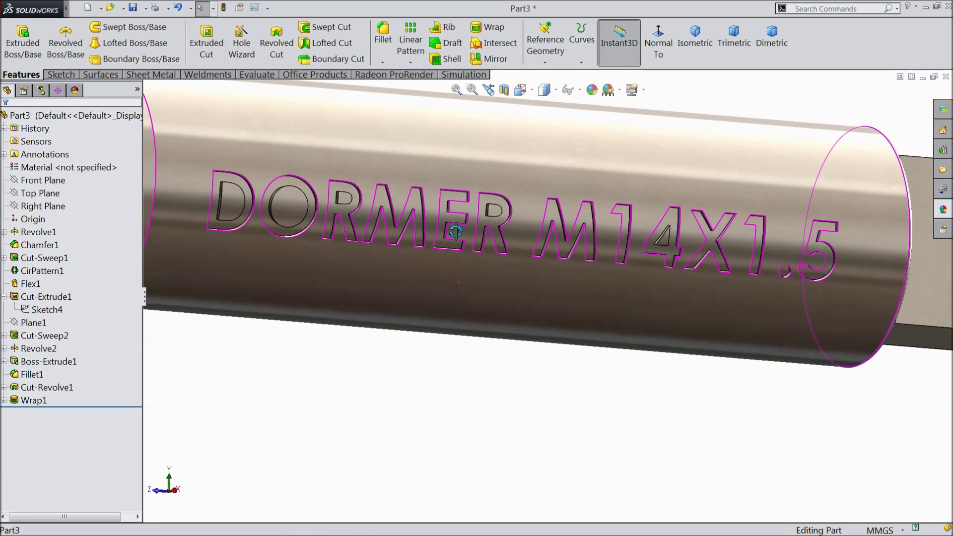
{"action": "scroll", "coordinate": [378, 222], "scroll_direction": "down", "scroll_amount": 3}
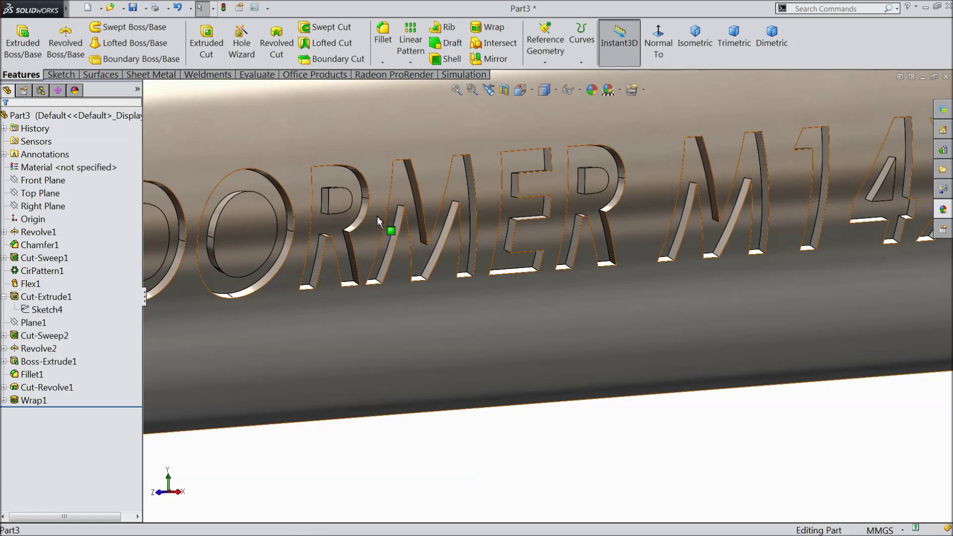
{"action": "middle_click_drag", "start_coordinate": [386, 214], "coordinate": [372, 230]}
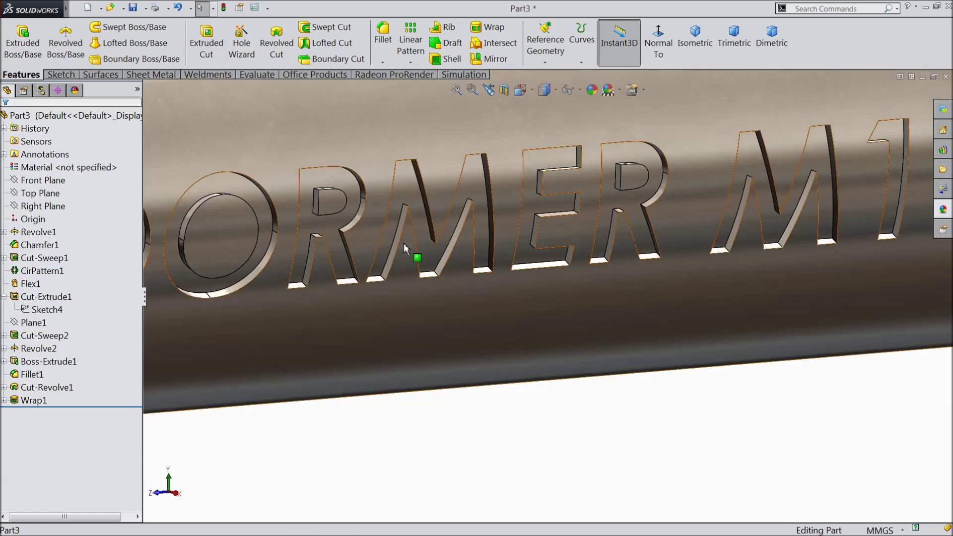
{"action": "scroll", "coordinate": [405, 248], "scroll_direction": "up", "scroll_amount": 5}
{"action": "scroll", "coordinate": [430, 226], "scroll_direction": "down", "scroll_amount": 4}
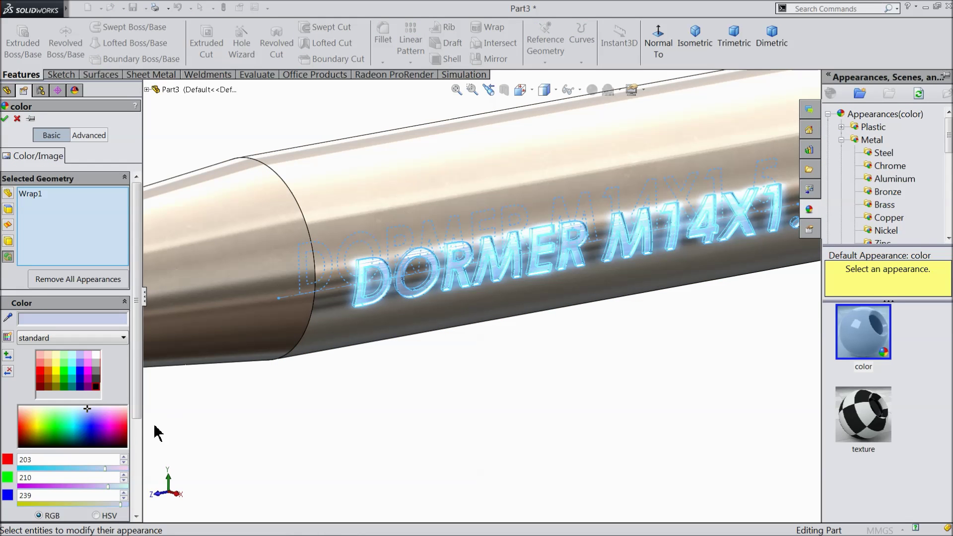
{"action": "left_click", "coordinate": [97, 385]}
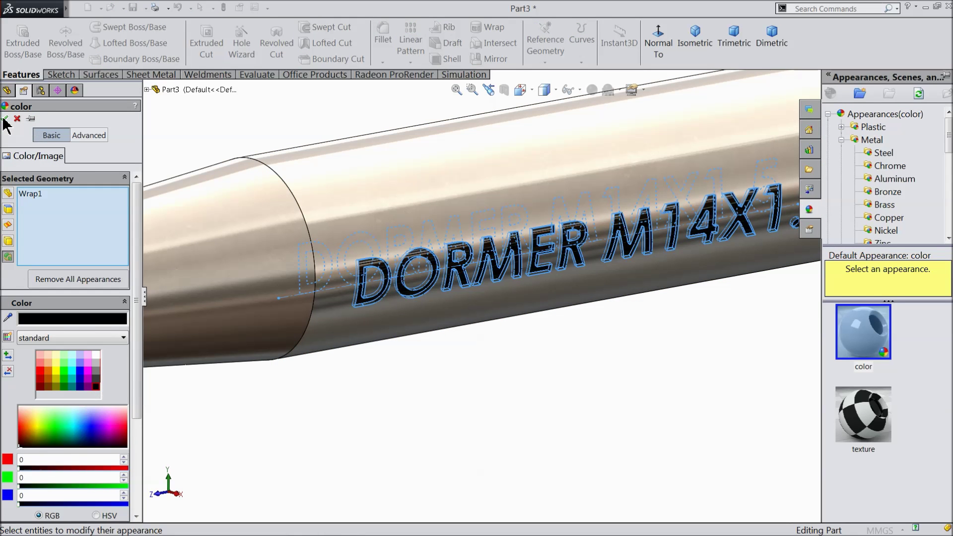
{"action": "left_click", "coordinate": [6, 119]}
{"action": "middle_click_drag", "start_coordinate": [506, 383], "coordinate": [475, 343]}
{"action": "scroll", "coordinate": [475, 343], "scroll_direction": "up", "scroll_amount": 2}
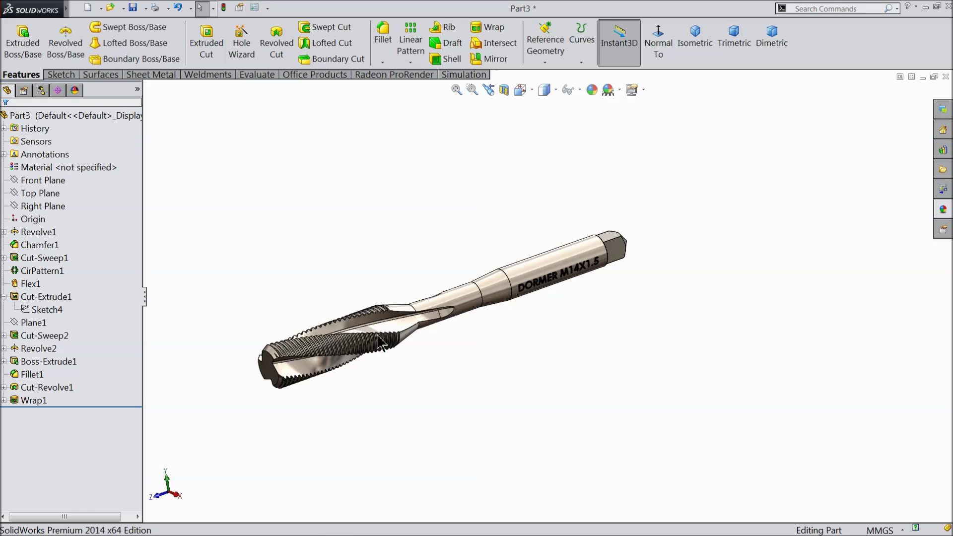
{"action": "scroll", "coordinate": [380, 343], "scroll_direction": "down", "scroll_amount": 3}
{"action": "middle_click_drag", "start_coordinate": [365, 340], "coordinate": [379, 248]}
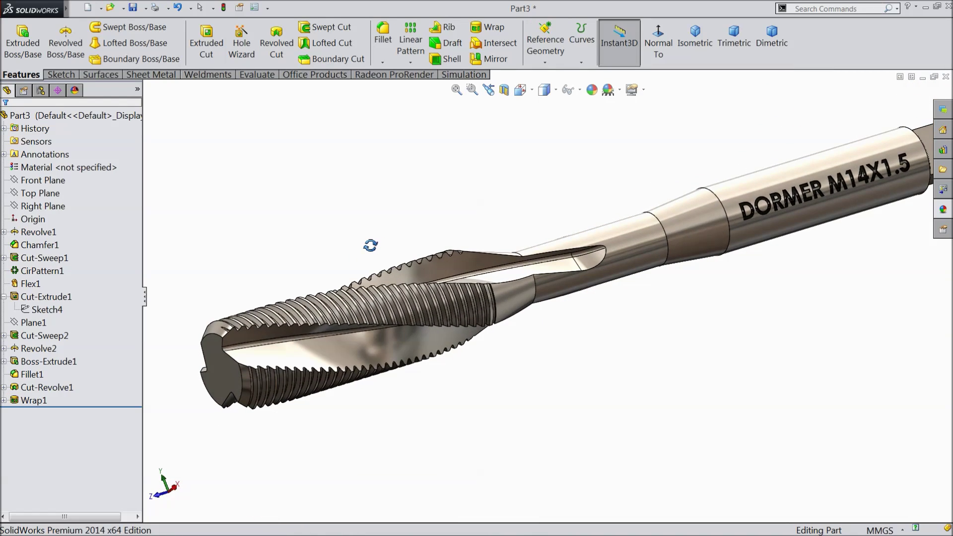
{"action": "middle_click_drag", "start_coordinate": [597, 328], "coordinate": [631, 307]}
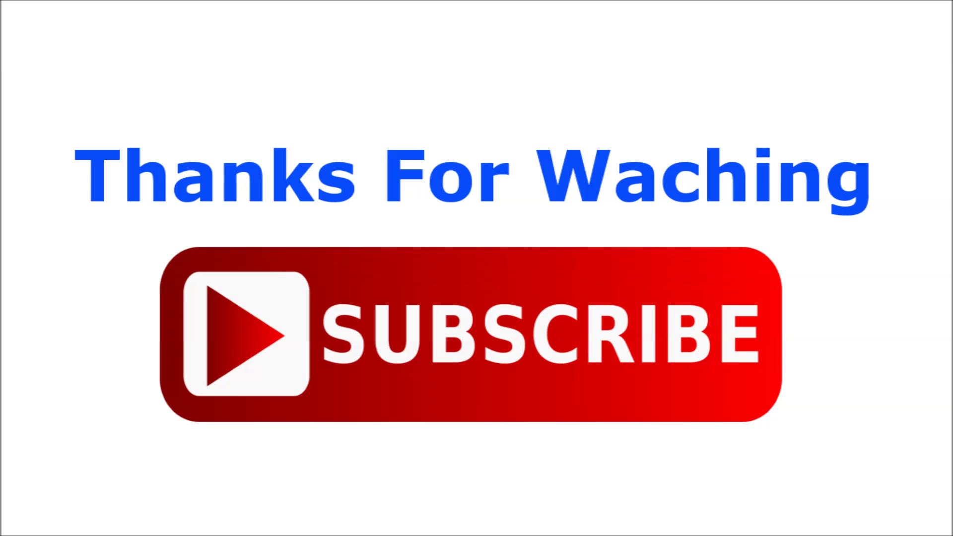